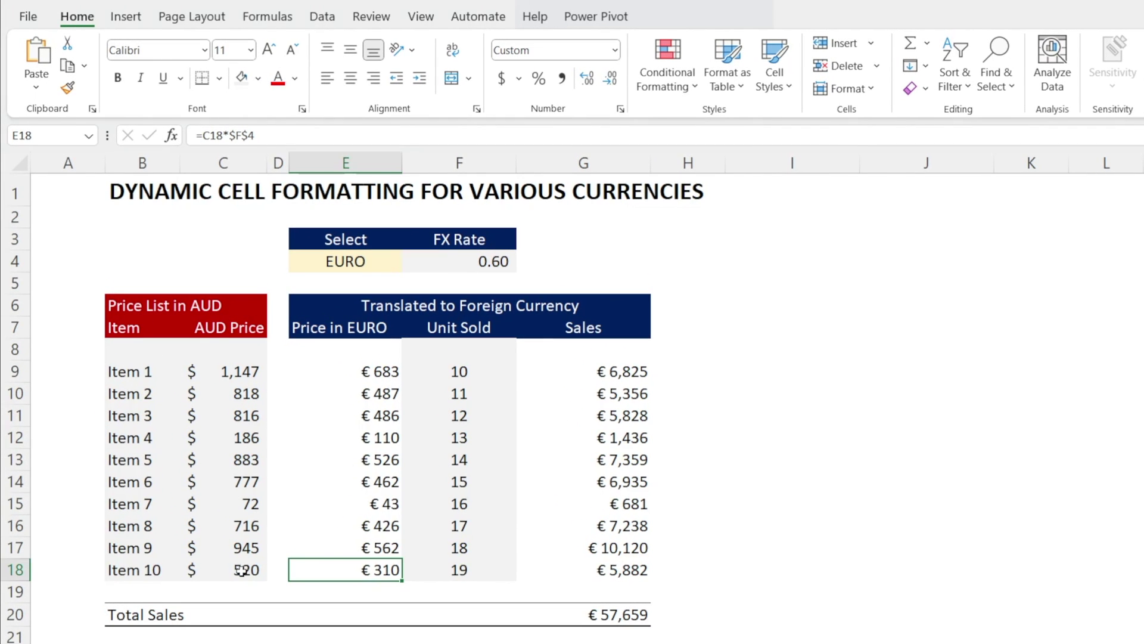
Switch E4's currency from USD to NZD to IDR, then go to the CurrencyFromScratch sheet
{"action": "left_click_drag", "start_coordinate": [244, 570], "coordinate": [134, 296]}
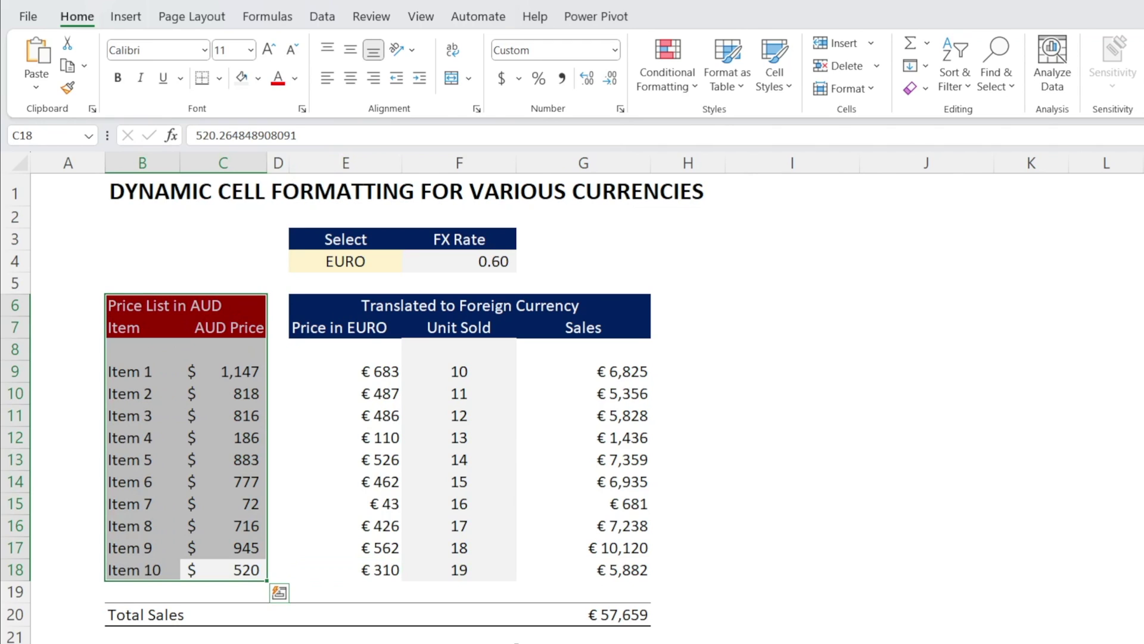
{"action": "left_click", "coordinate": [344, 263]}
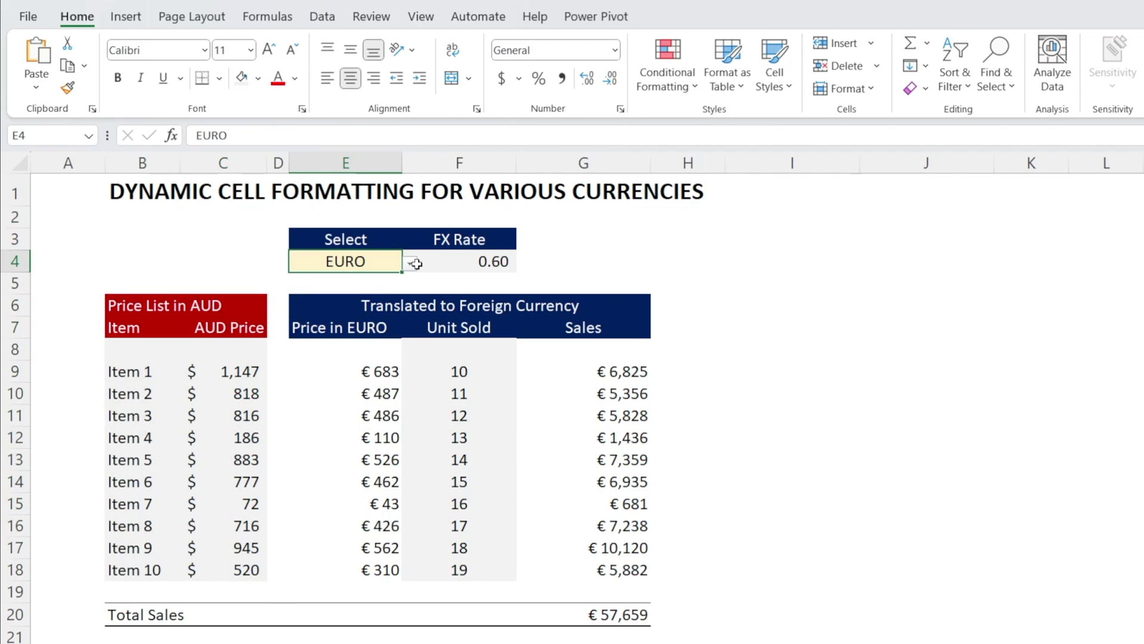
{"action": "left_click", "coordinate": [412, 265]}
{"action": "left_click", "coordinate": [364, 295]}
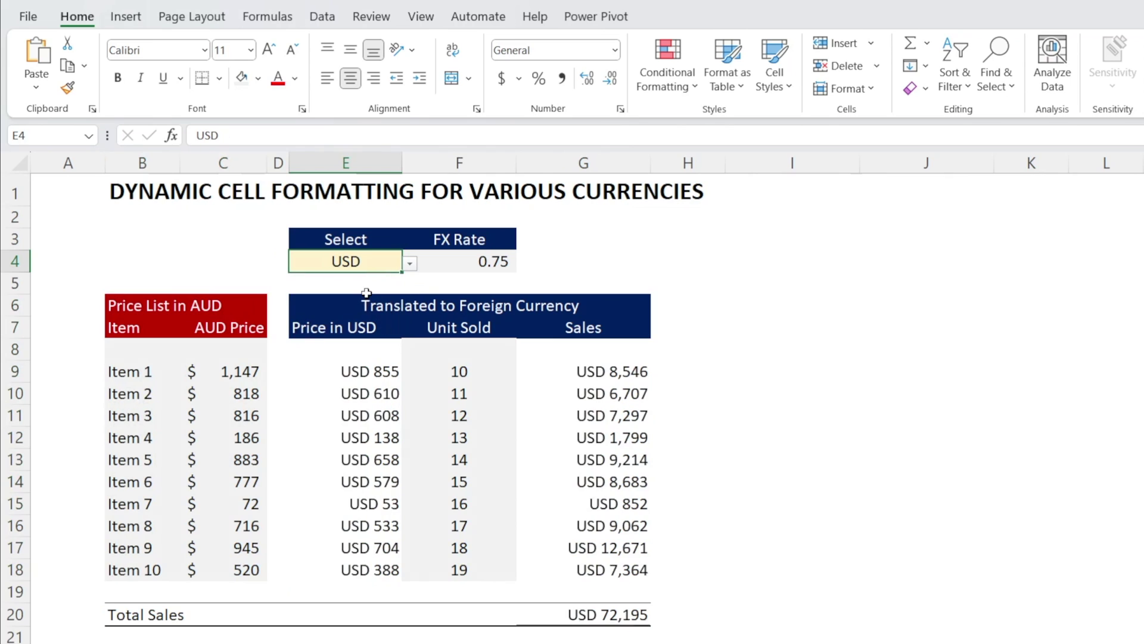
{"action": "left_click", "coordinate": [410, 263]}
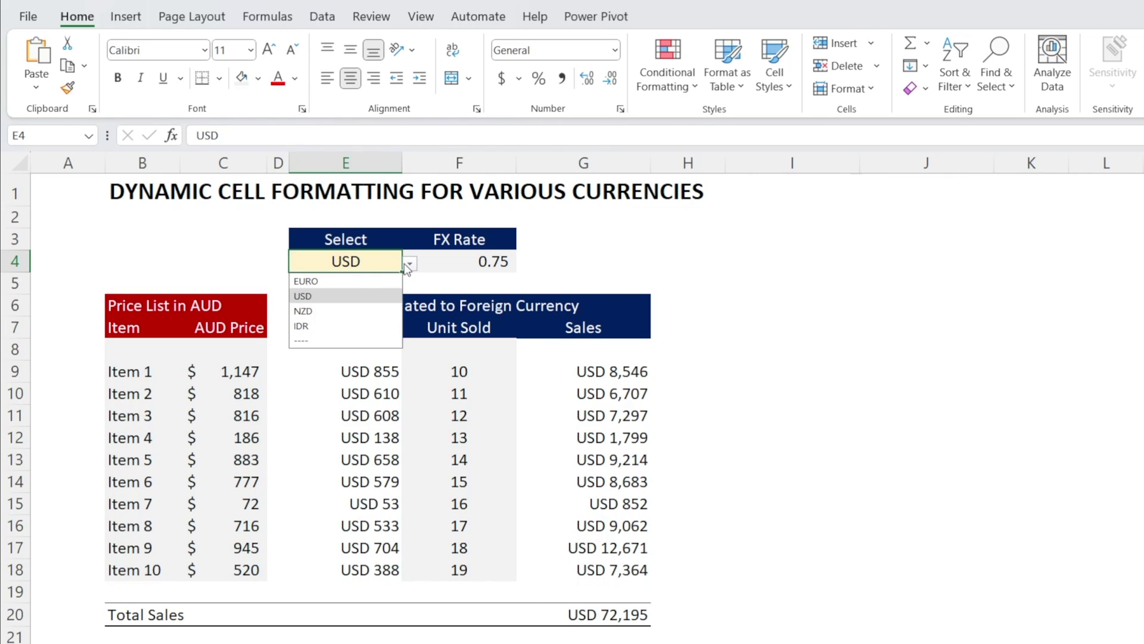
{"action": "left_click", "coordinate": [334, 309]}
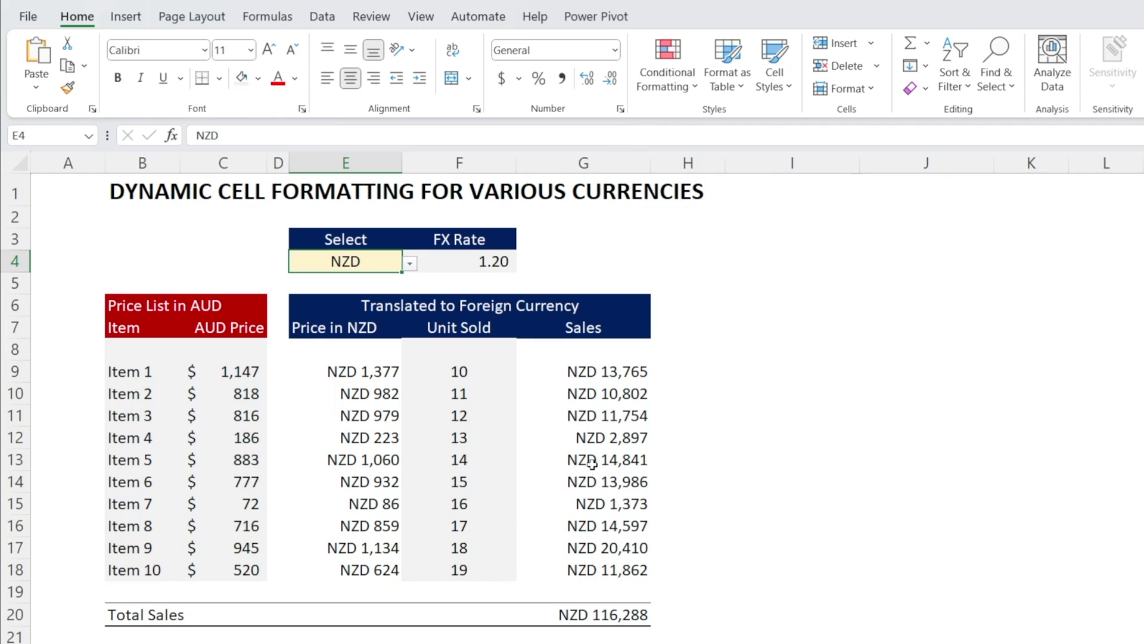
{"action": "left_click", "coordinate": [410, 264]}
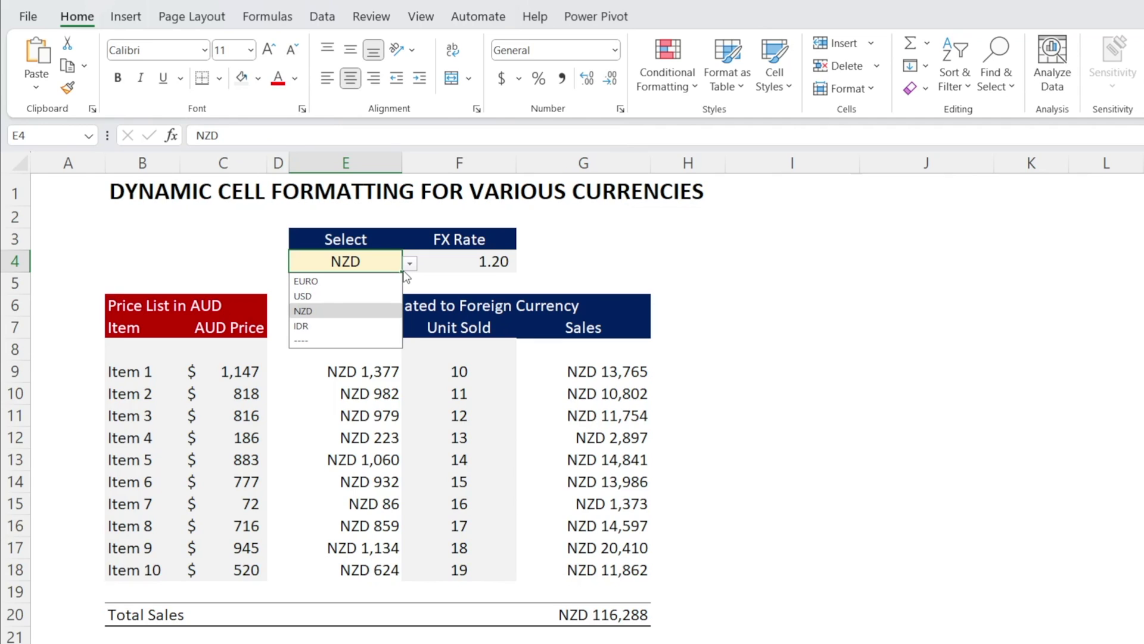
{"action": "left_click", "coordinate": [345, 324]}
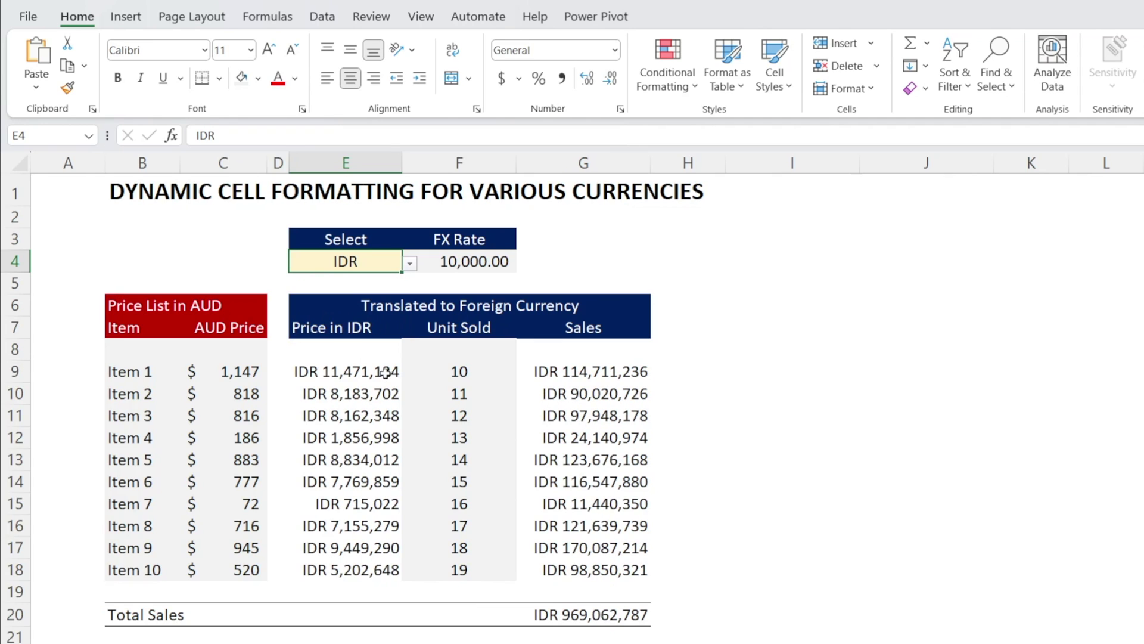
{"action": "left_click", "coordinate": [747, 605]}
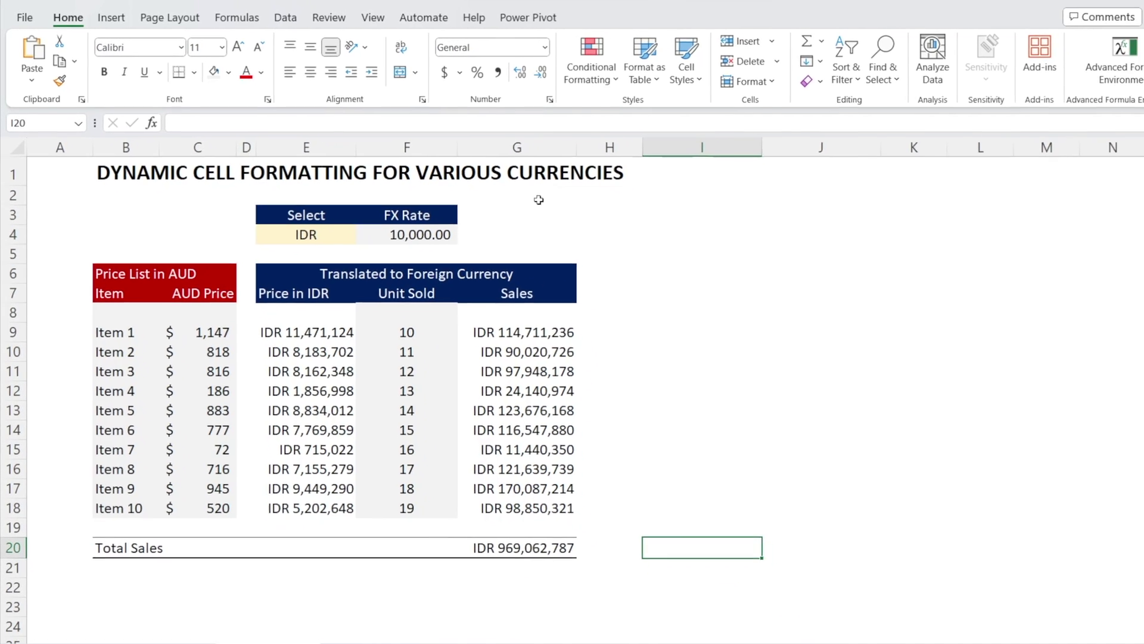
{"action": "left_click", "coordinate": [143, 614]}
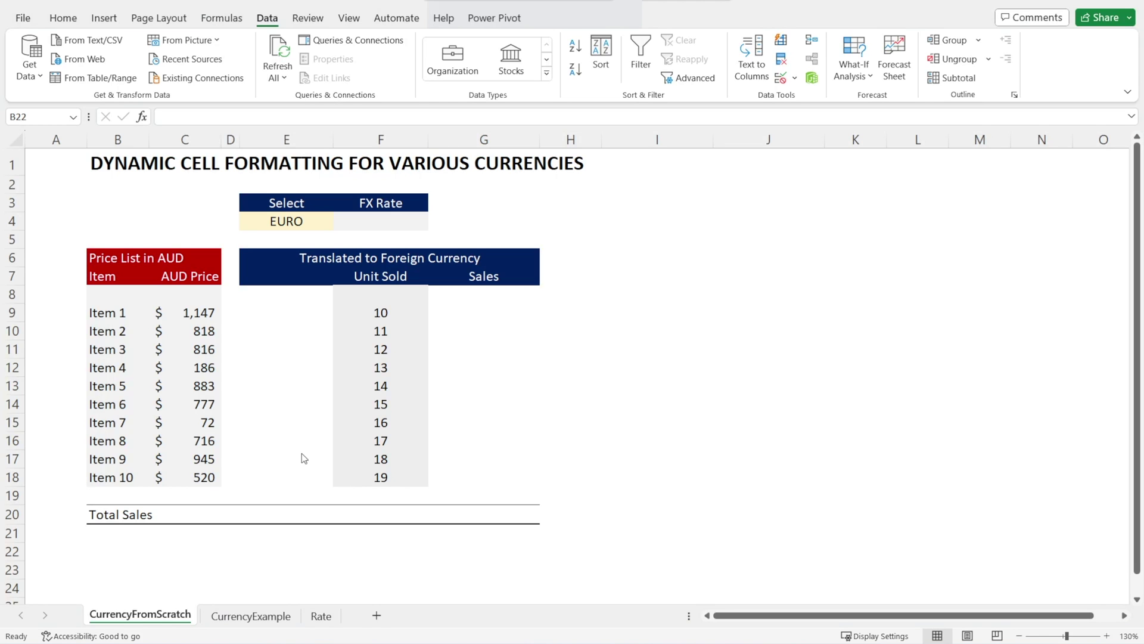
On the Rate sheet, select the currency names (EURO to ----) and their four exchange rates
{"action": "left_click", "coordinate": [320, 616]}
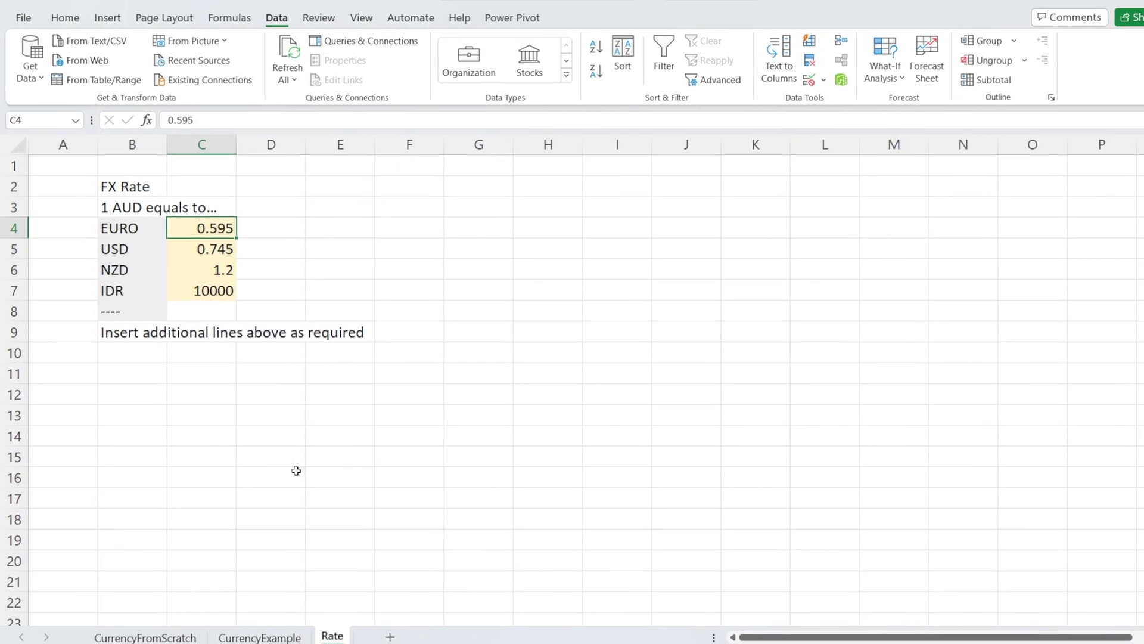
{"action": "left_click", "coordinate": [141, 230]}
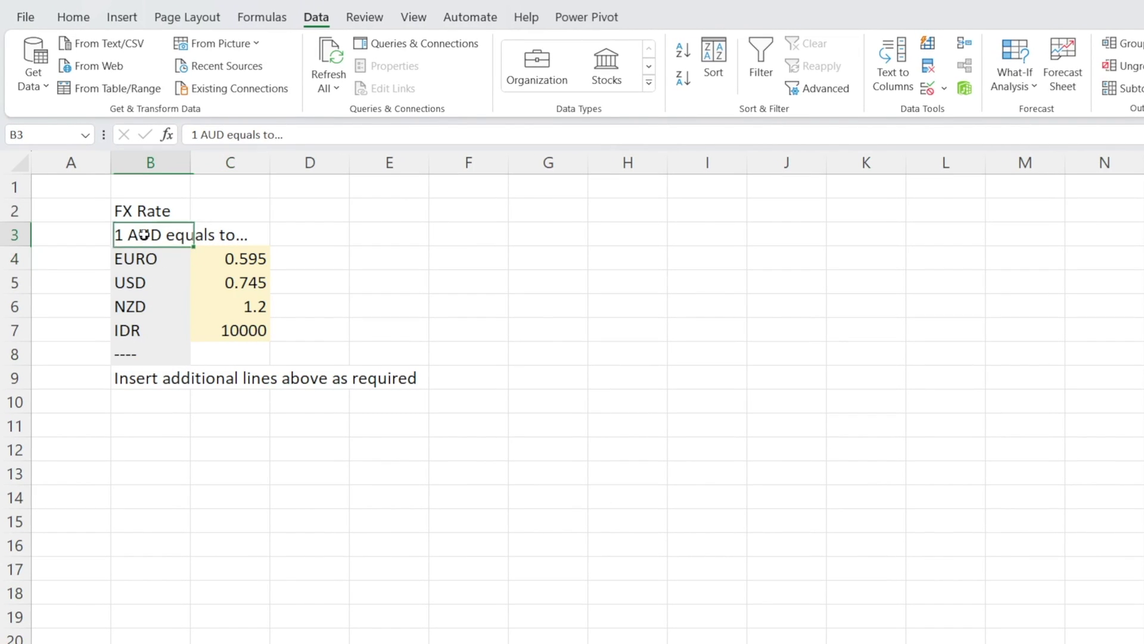
{"action": "left_click", "coordinate": [155, 256]}
{"action": "left_click", "coordinate": [159, 235]}
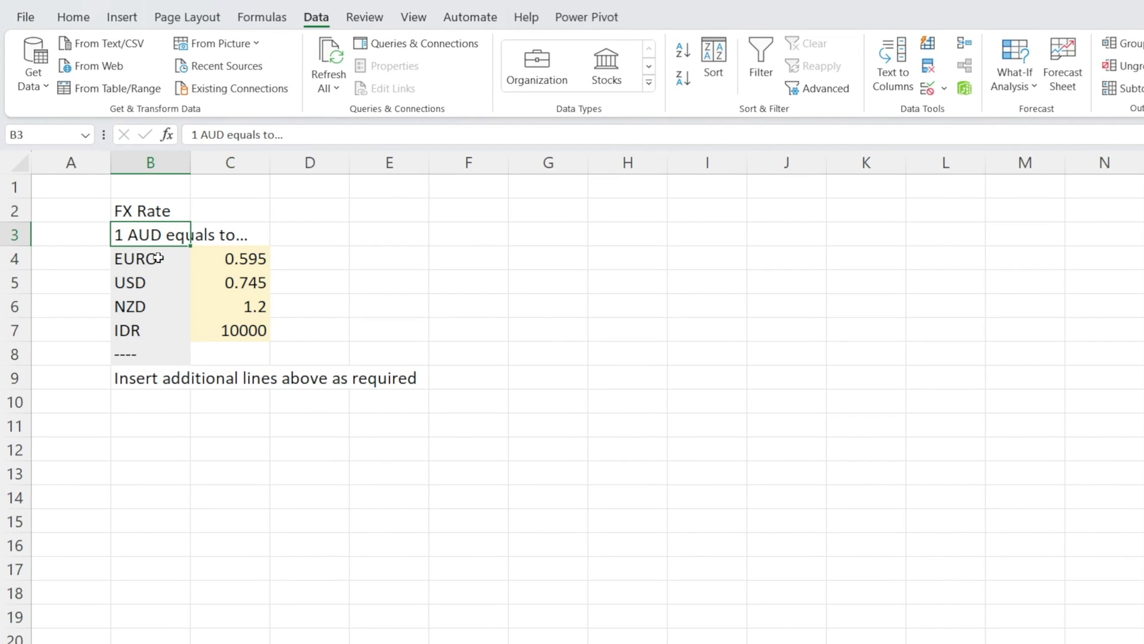
{"action": "left_click_drag", "start_coordinate": [159, 258], "coordinate": [158, 344]}
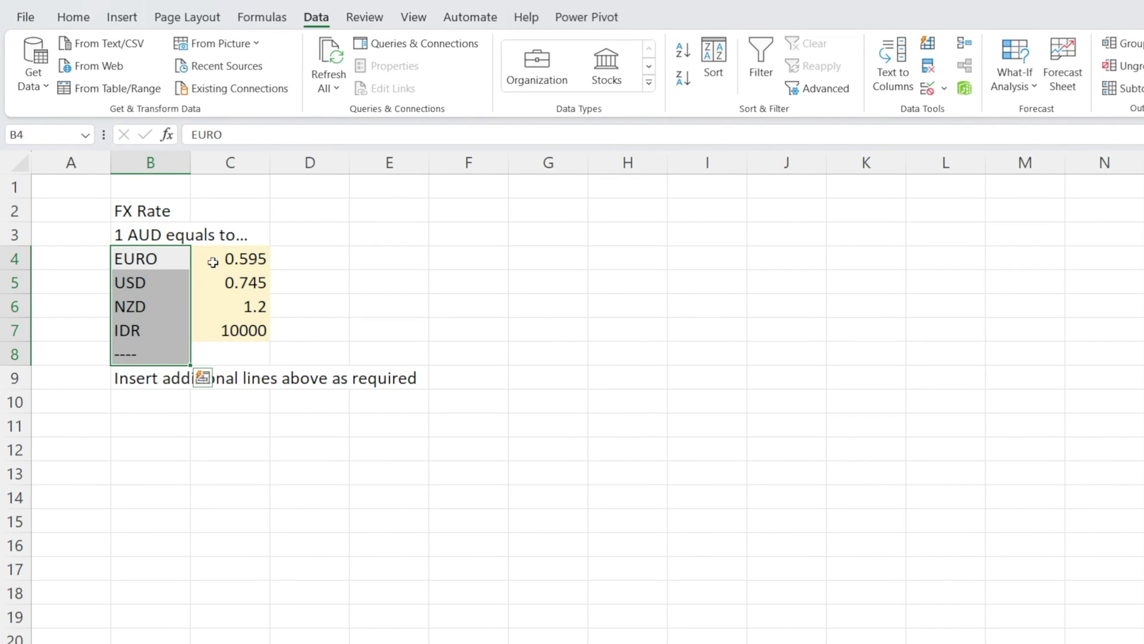
{"action": "left_click_drag", "start_coordinate": [227, 258], "coordinate": [225, 329]}
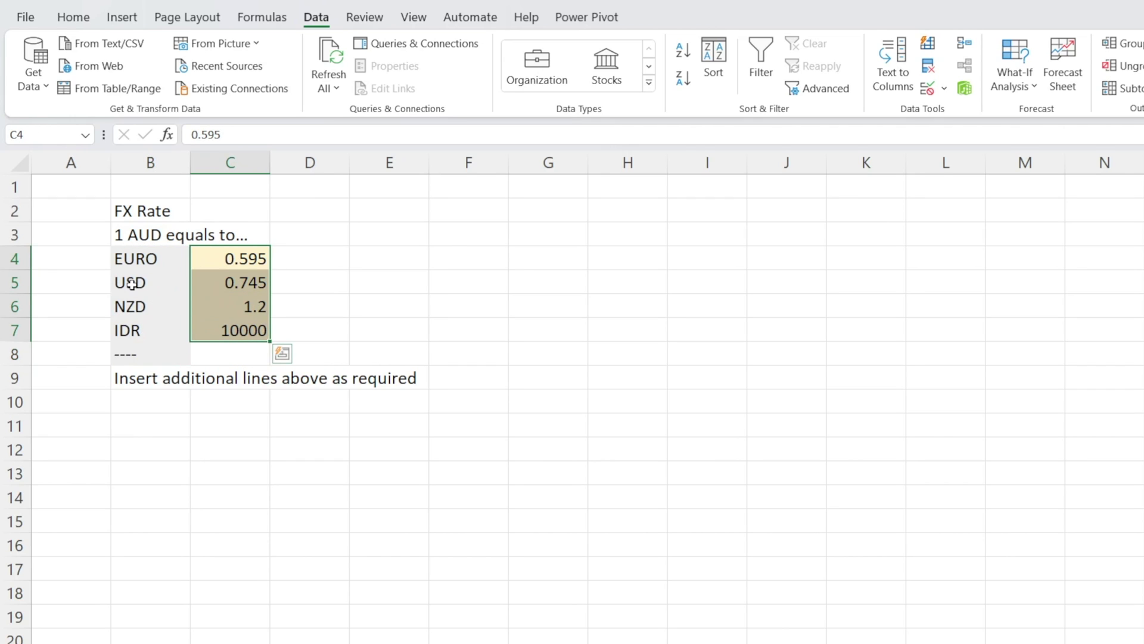
{"action": "left_click", "coordinate": [150, 258]}
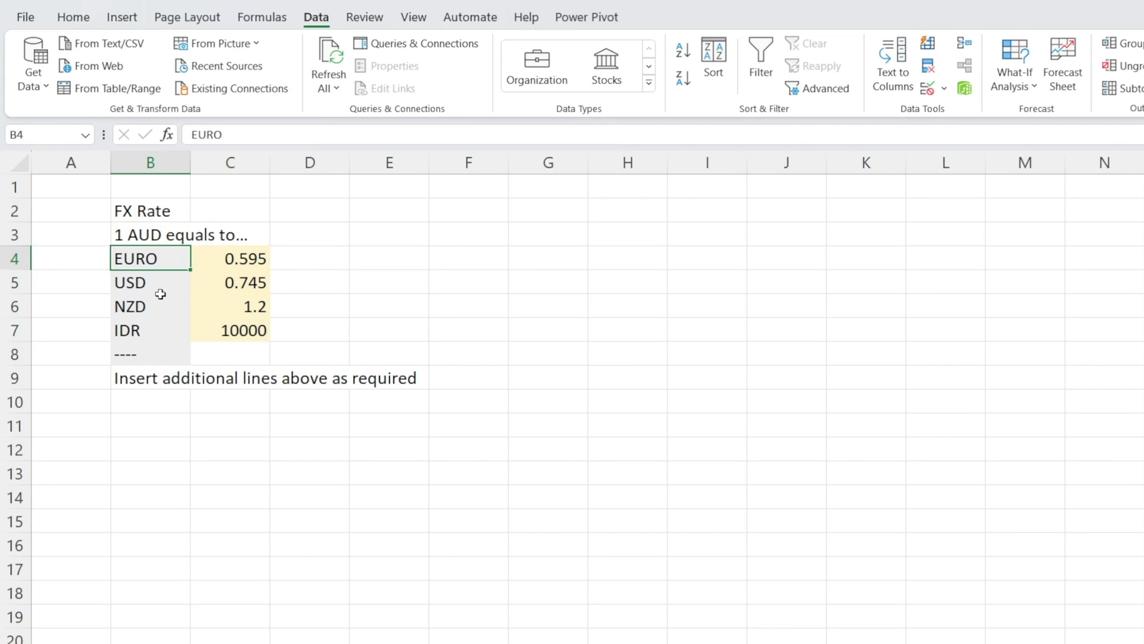
{"action": "left_click", "coordinate": [176, 308]}
{"action": "left_click_drag", "start_coordinate": [257, 267], "coordinate": [248, 329]}
{"action": "left_click", "coordinate": [234, 446]}
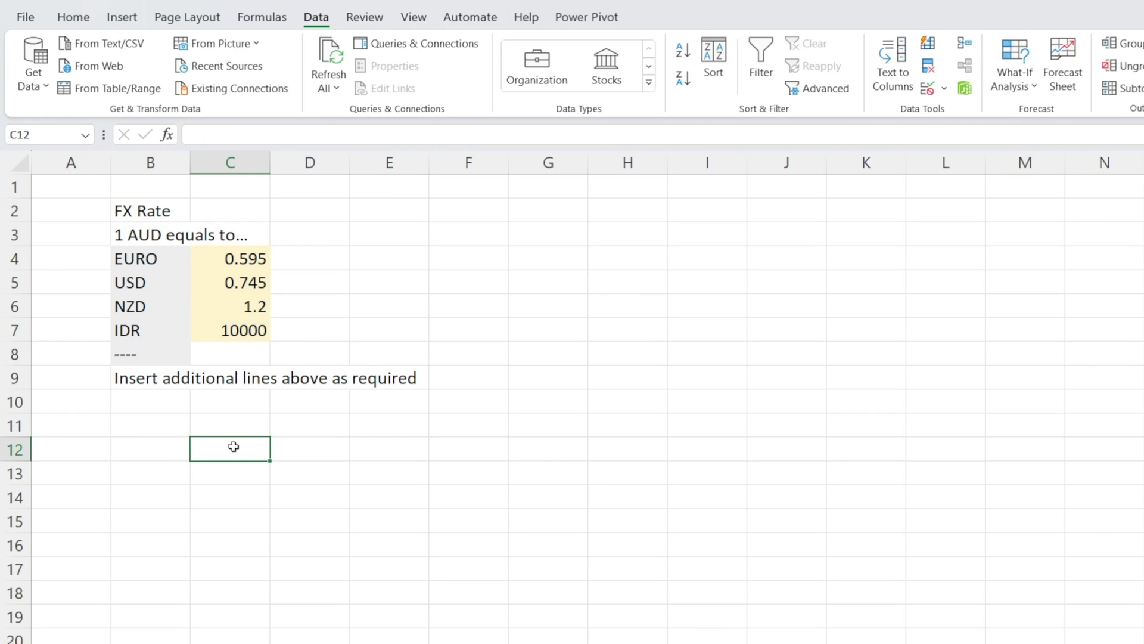
Select B4:B8 (EURO to ----) and name it ExchangeRates in the Name Box
{"action": "left_click_drag", "start_coordinate": [154, 258], "coordinate": [141, 364]}
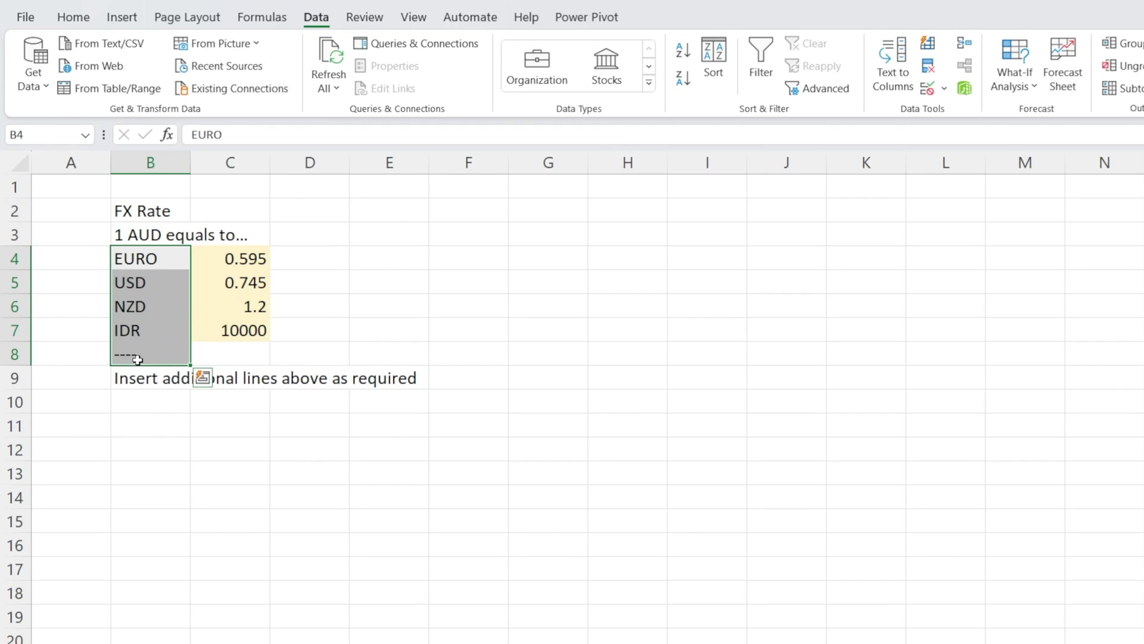
{"action": "left_click_drag", "start_coordinate": [144, 256], "coordinate": [154, 361]}
{"action": "left_click", "coordinate": [30, 134]}
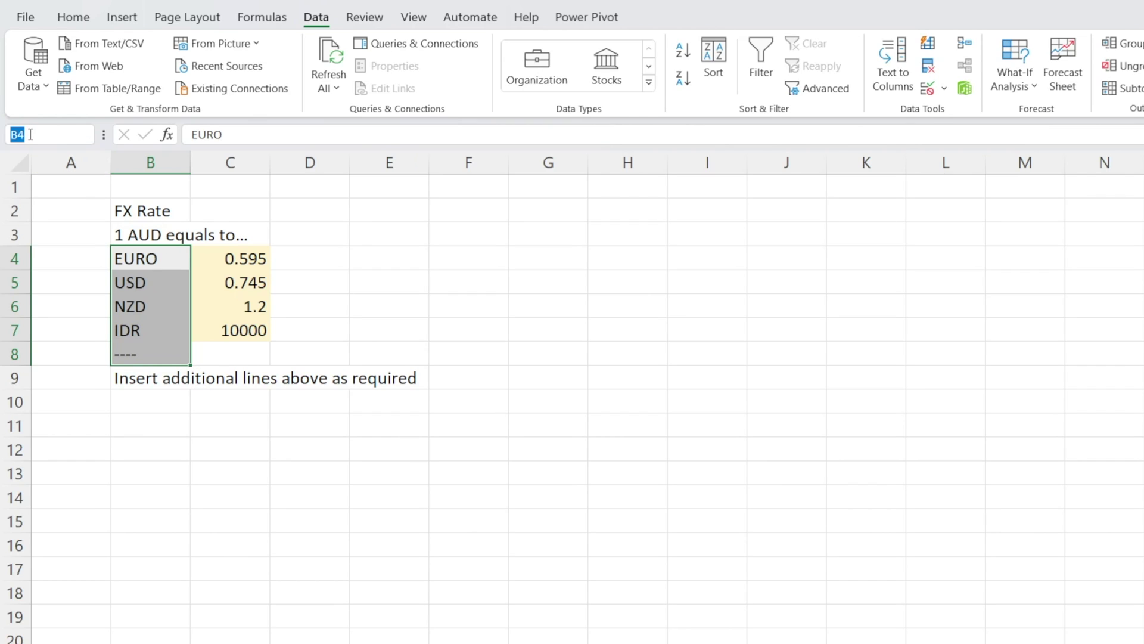
{"action": "type", "text": "E"}
{"action": "type", "text": "xchangeRates"}
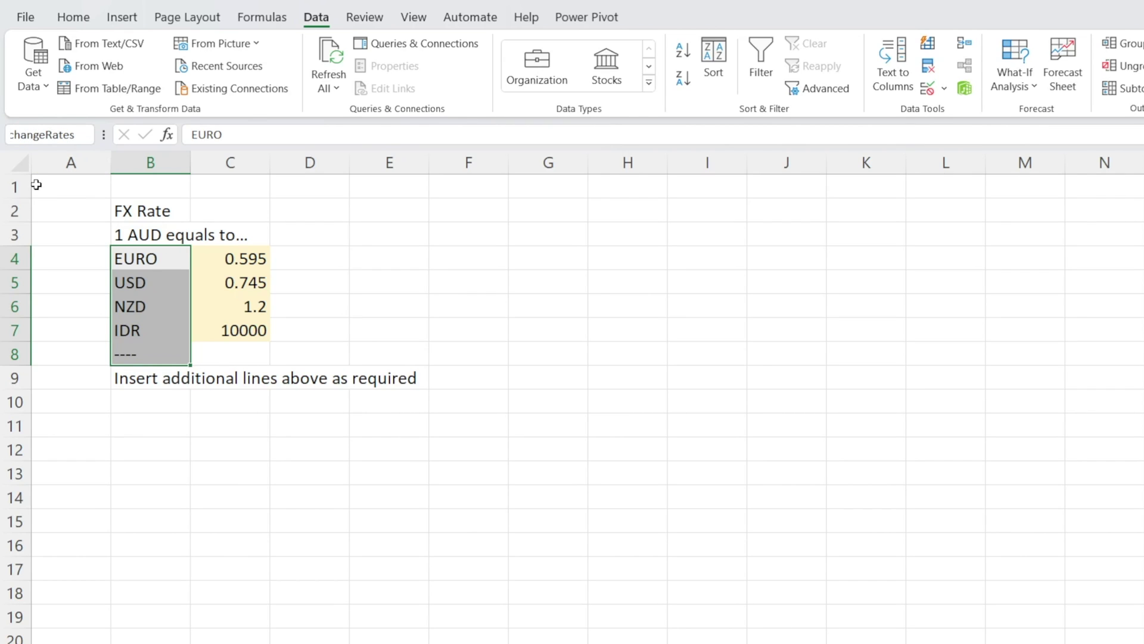
{"action": "key", "text": "Return"}
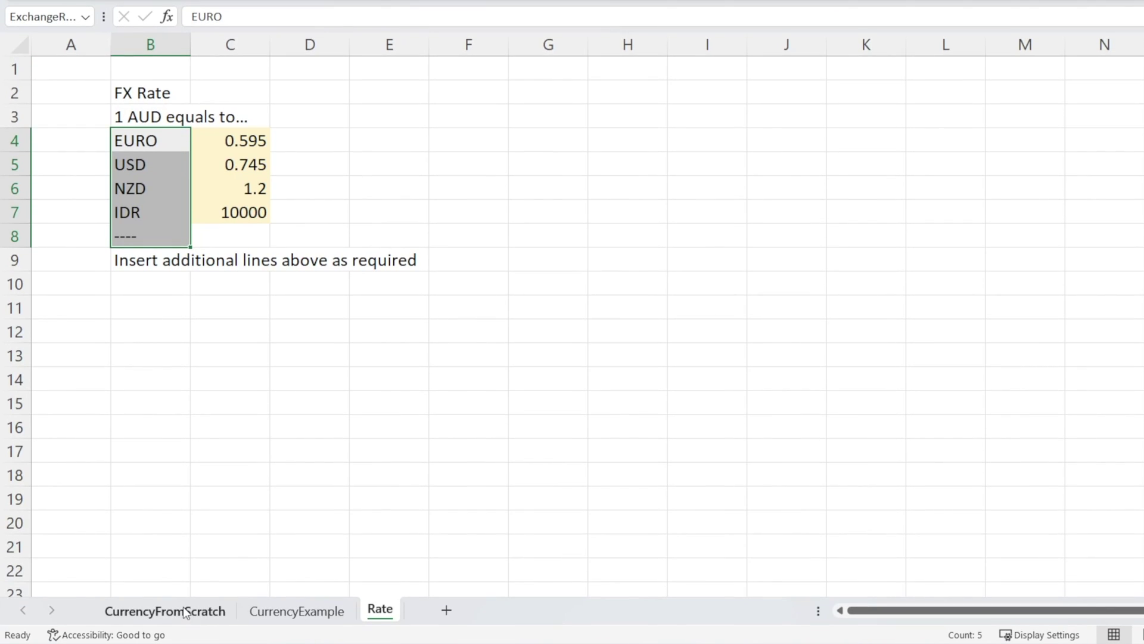
On the CurrencyFromScratch sheet, give E4 a List data validation sourced from ExchangeRates
{"action": "left_click", "coordinate": [183, 610]}
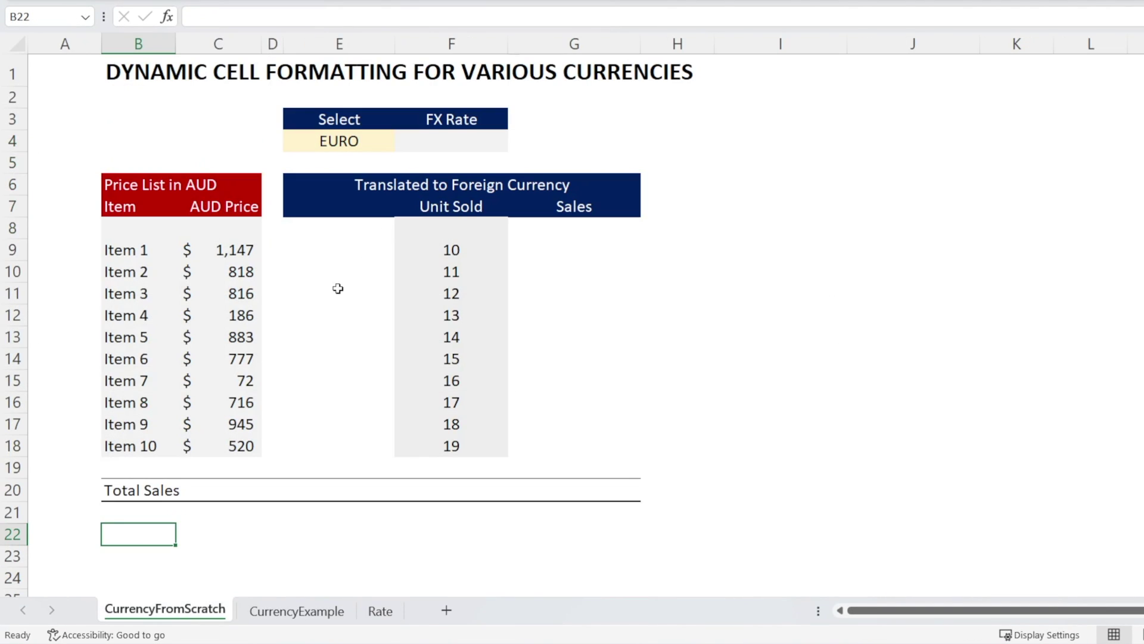
{"action": "left_click", "coordinate": [340, 142]}
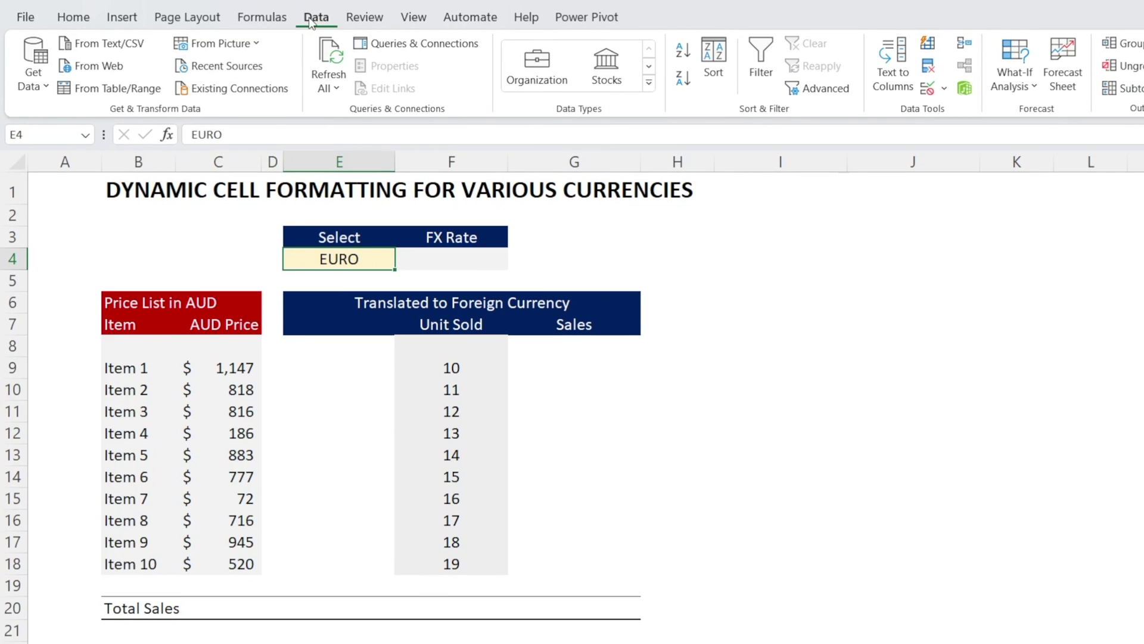
{"action": "left_click", "coordinate": [943, 91]}
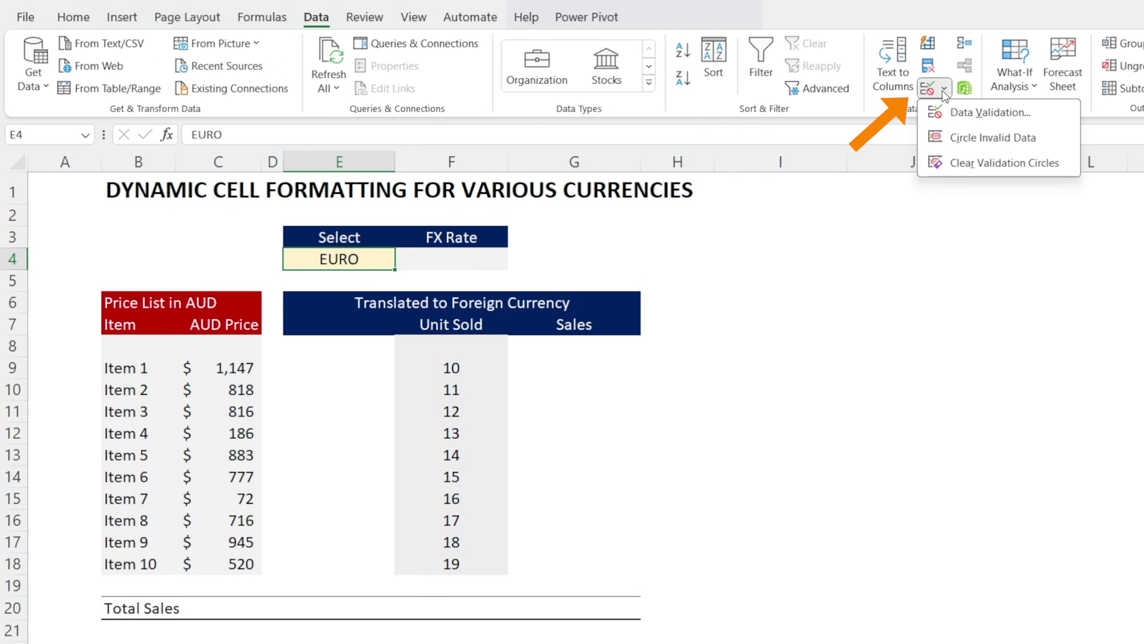
{"action": "left_click", "coordinate": [990, 111]}
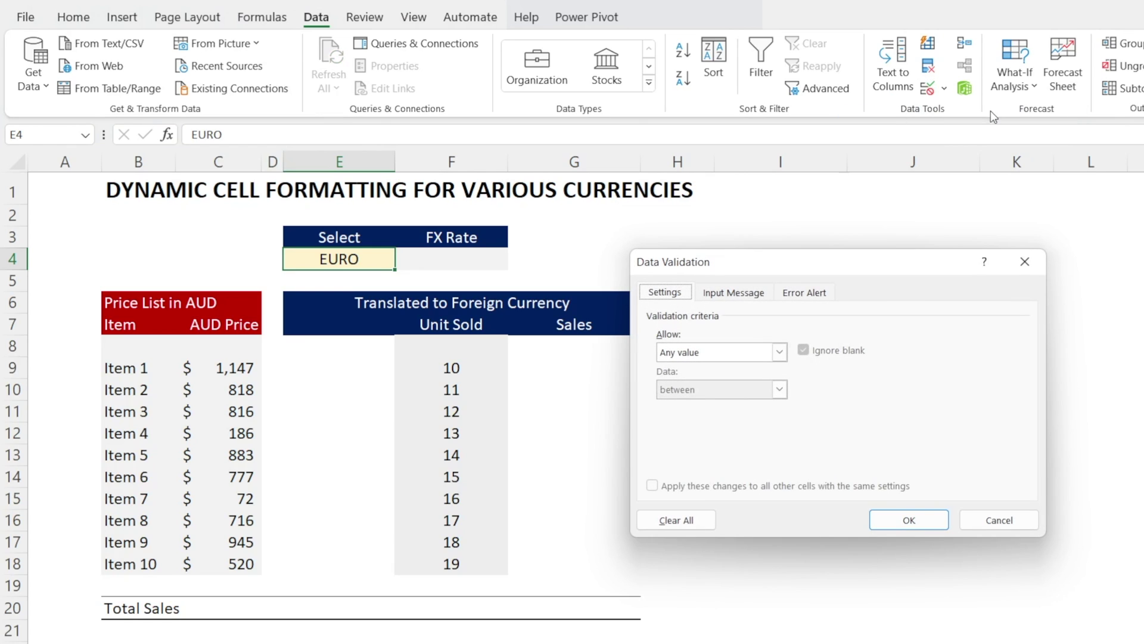
{"action": "left_click", "coordinate": [779, 352]}
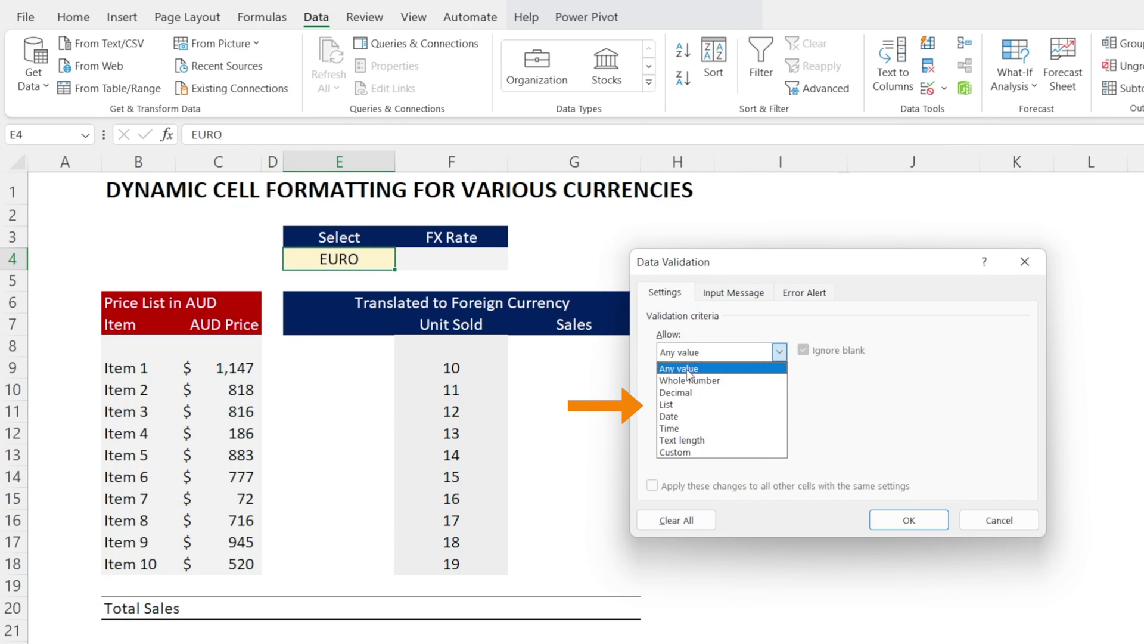
{"action": "left_click", "coordinate": [703, 404]}
{"action": "left_click", "coordinate": [692, 425]}
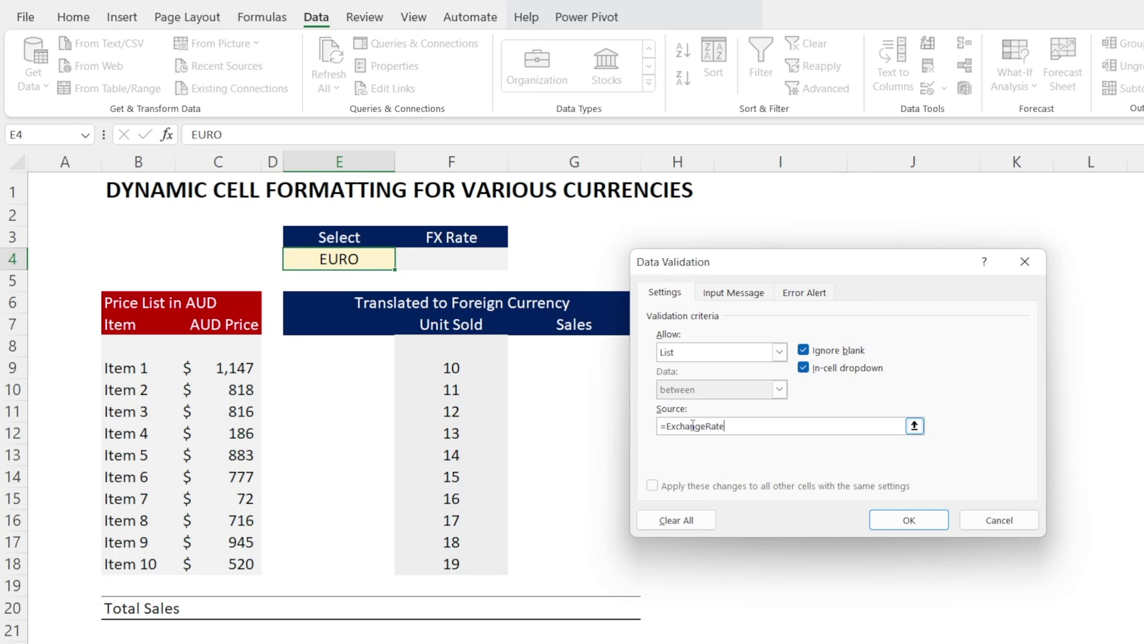
{"action": "key", "text": "Return"}
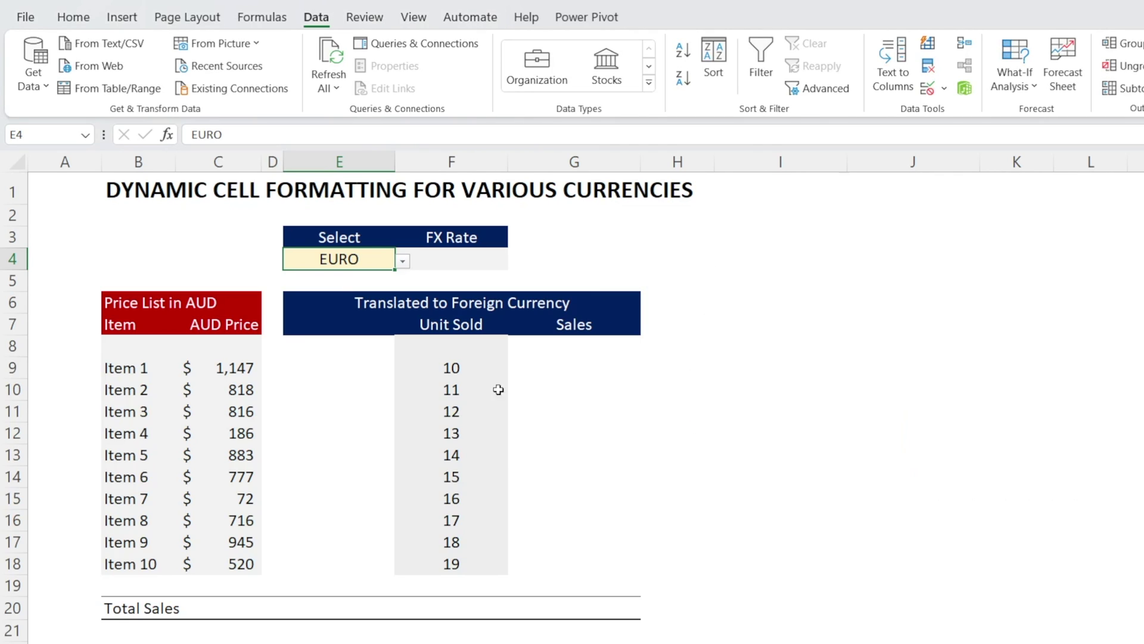
Test E4's new currency dropdown by picking USD, then NZD
{"action": "left_click", "coordinate": [405, 267]}
{"action": "left_click", "coordinate": [356, 293]}
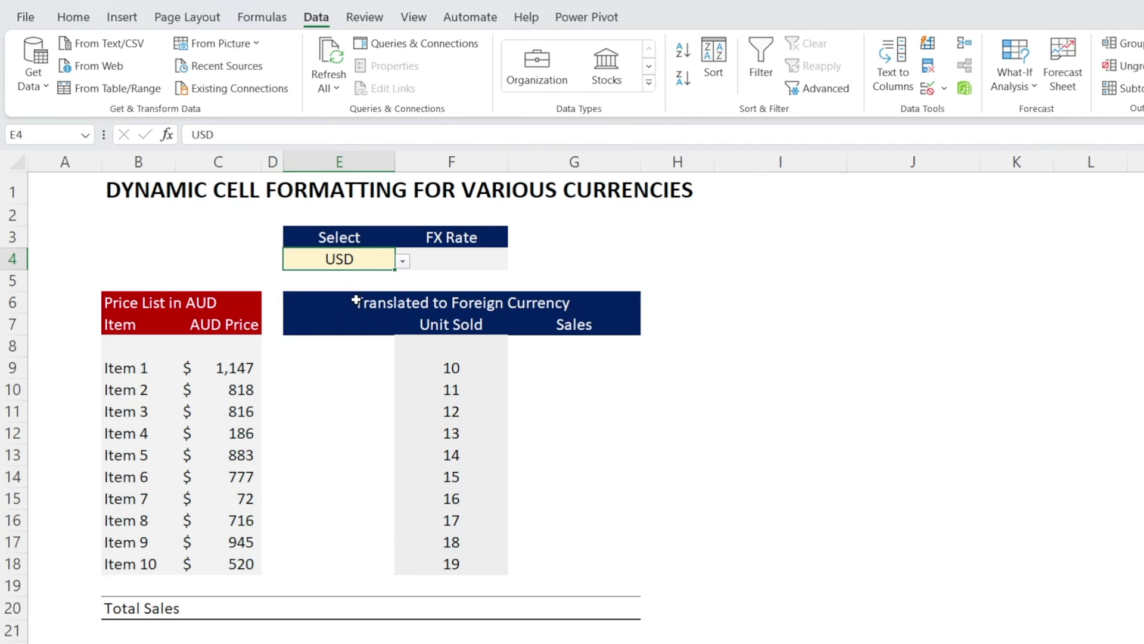
{"action": "left_click", "coordinate": [402, 261]}
{"action": "left_click", "coordinate": [372, 319]}
{"action": "left_click", "coordinate": [383, 275]}
{"action": "left_click", "coordinate": [390, 257]}
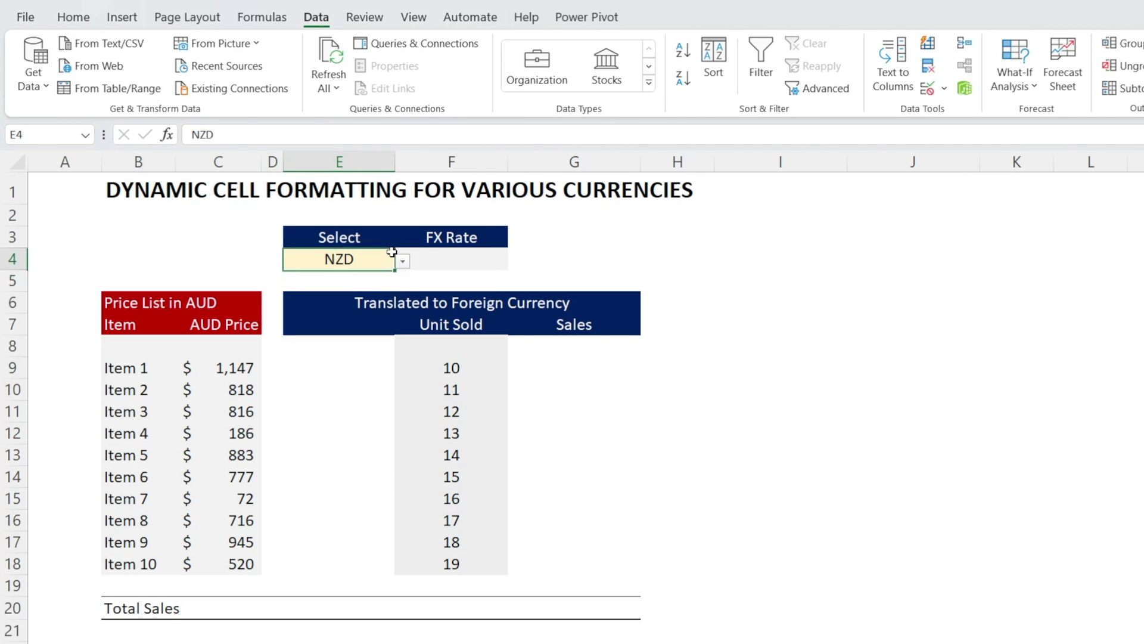
On the Rate sheet, insert a row above the end marker and add YEN in B8
{"action": "left_click", "coordinate": [379, 614]}
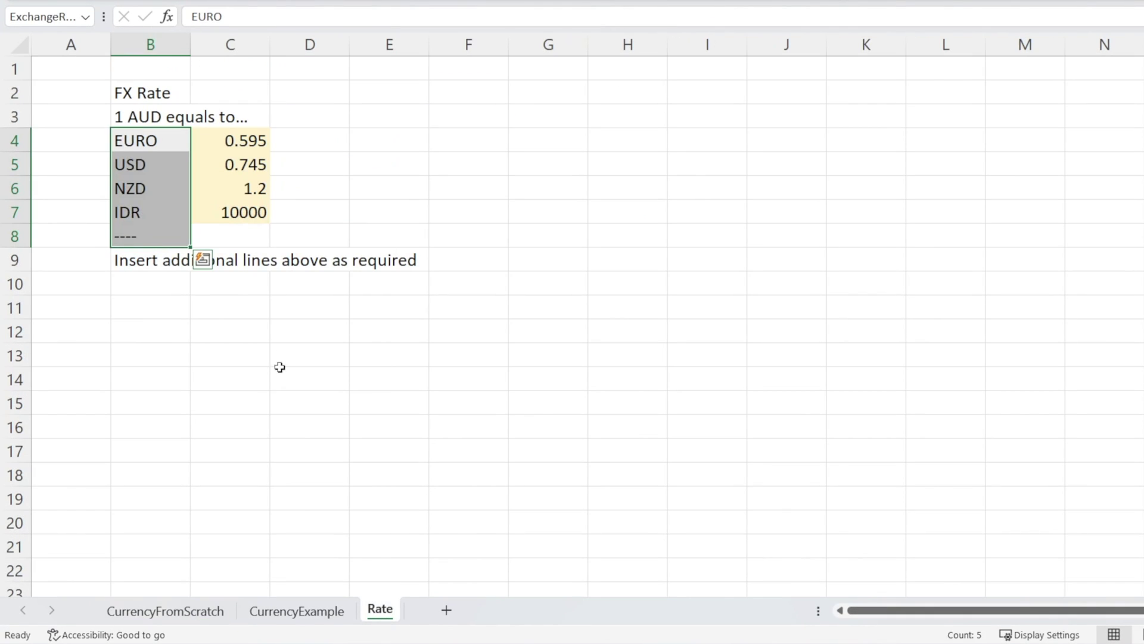
{"action": "left_click", "coordinate": [203, 318]}
{"action": "left_click", "coordinate": [20, 236]}
{"action": "right_click", "coordinate": [19, 236]}
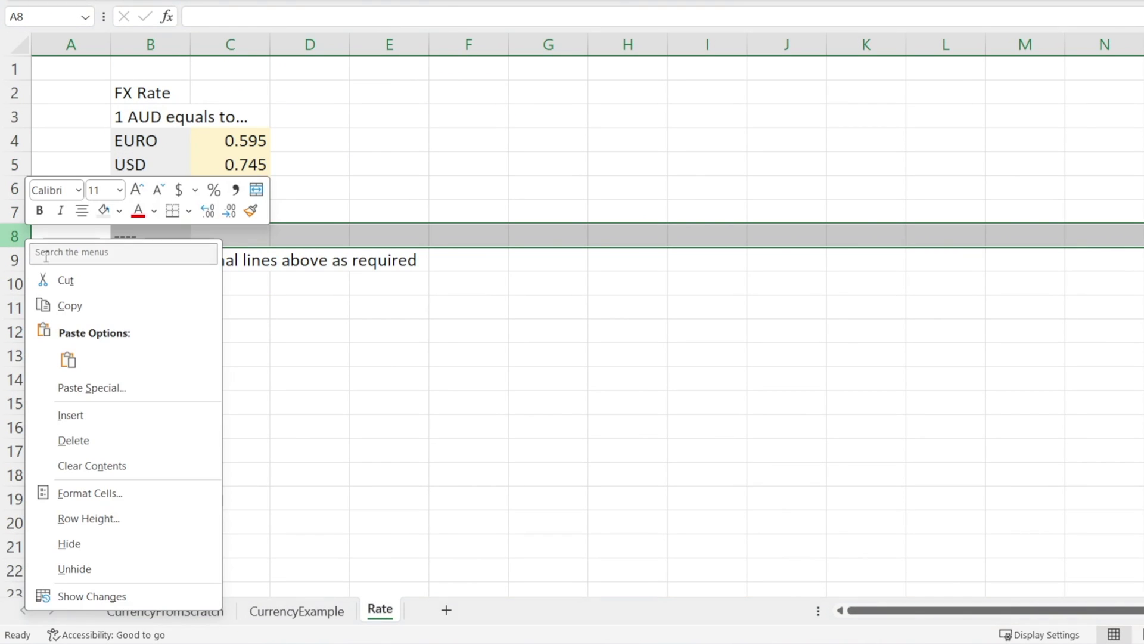
{"action": "left_click", "coordinate": [142, 416]}
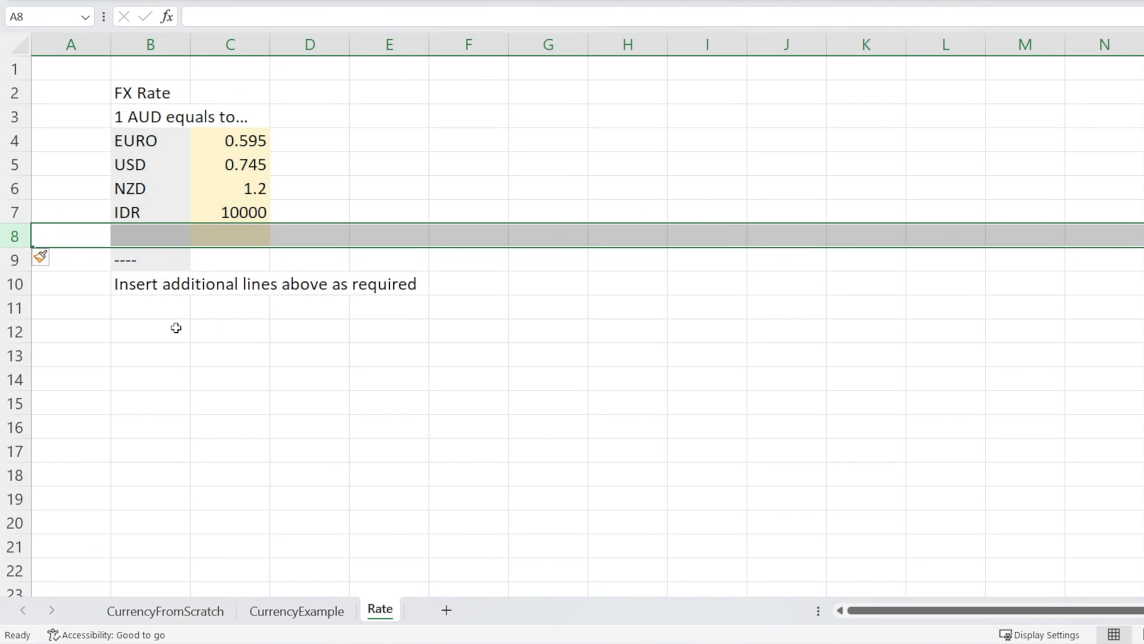
{"action": "left_click", "coordinate": [170, 236]}
{"action": "type", "text": "YEN"}
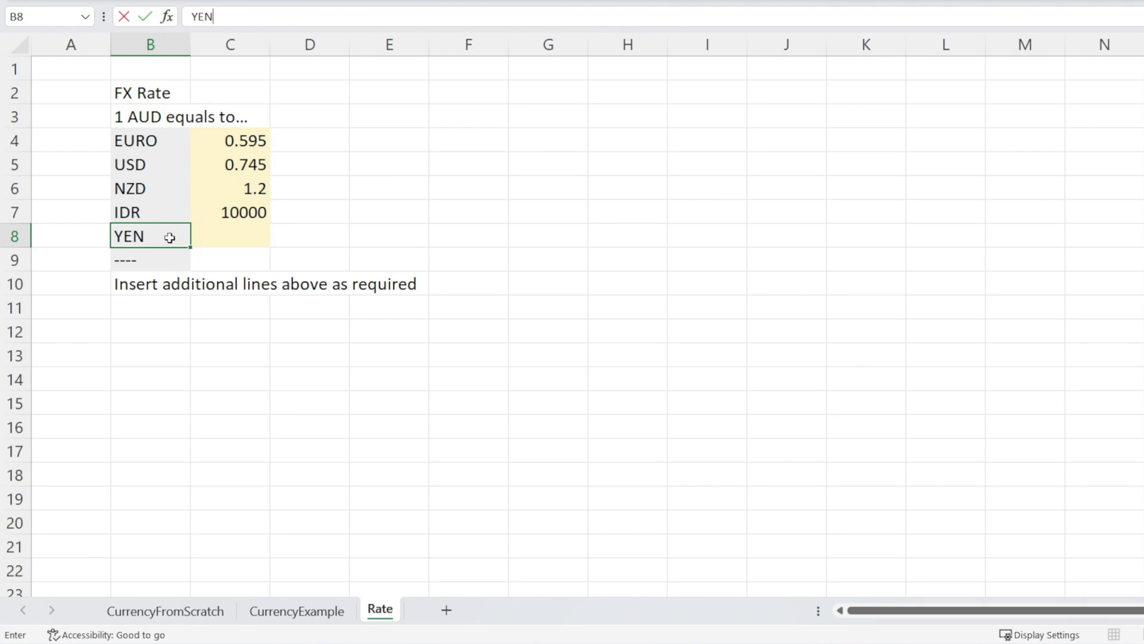
{"action": "key", "text": "Return"}
Confirm YEN appears in E4's dropdown, then set E4 back to EURO
{"action": "left_click", "coordinate": [165, 611]}
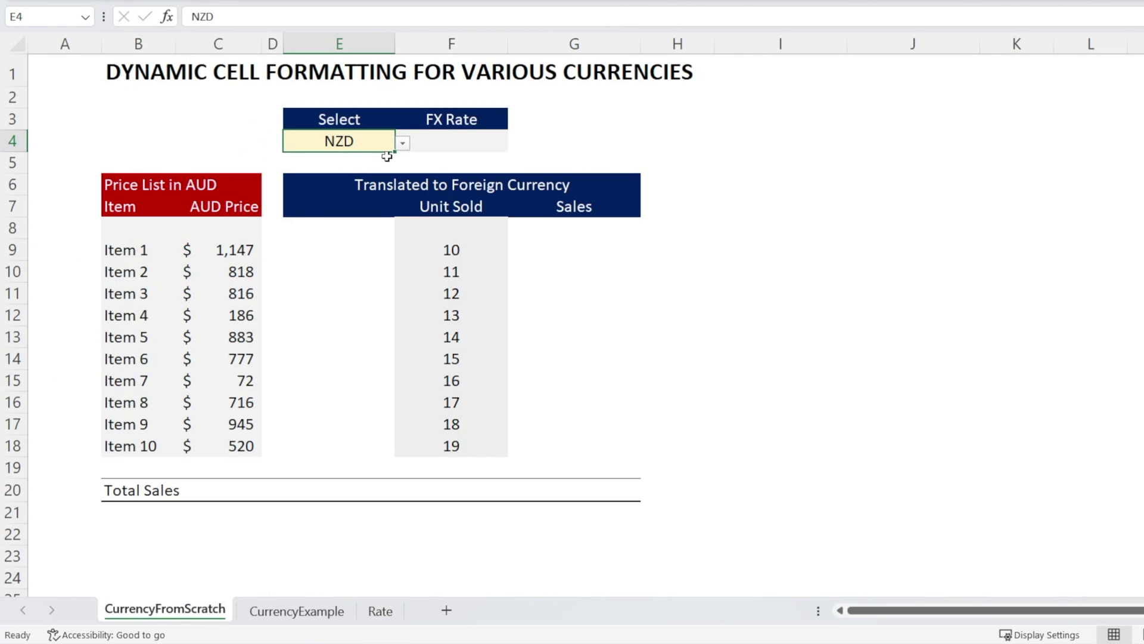
{"action": "left_click", "coordinate": [404, 143]}
{"action": "left_click", "coordinate": [331, 223]}
{"action": "left_click", "coordinate": [403, 144]}
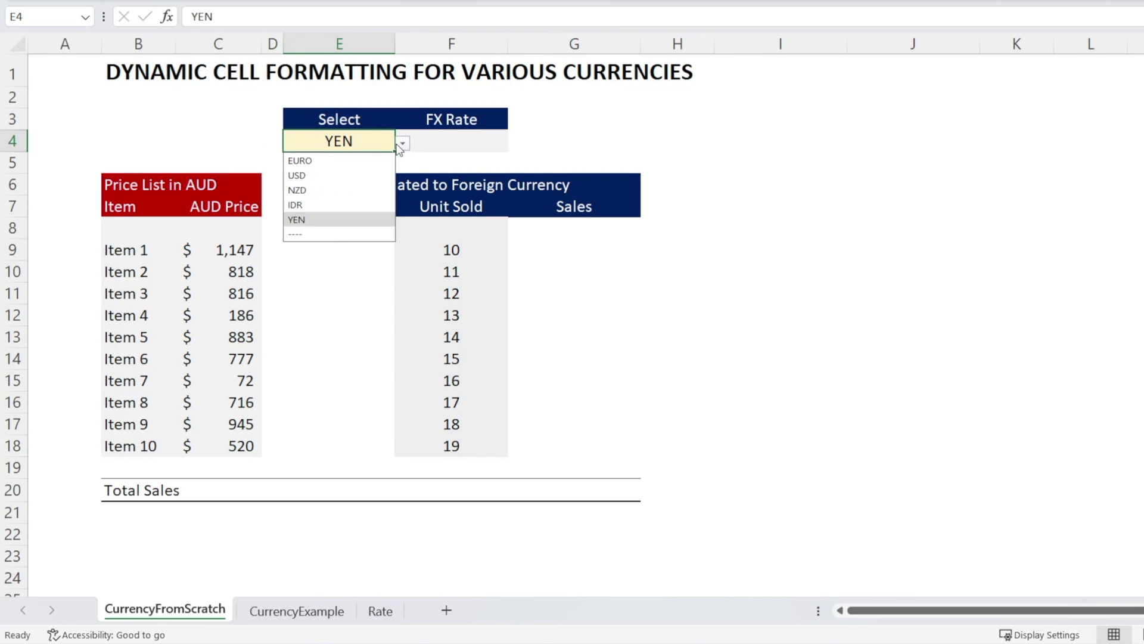
{"action": "left_click", "coordinate": [306, 160]}
{"action": "key", "text": "Down"}
{"action": "key", "text": "Down"}
Delete the YEN row from the Rate sheet and verify it's gone from E4's list
{"action": "left_click", "coordinate": [401, 610]}
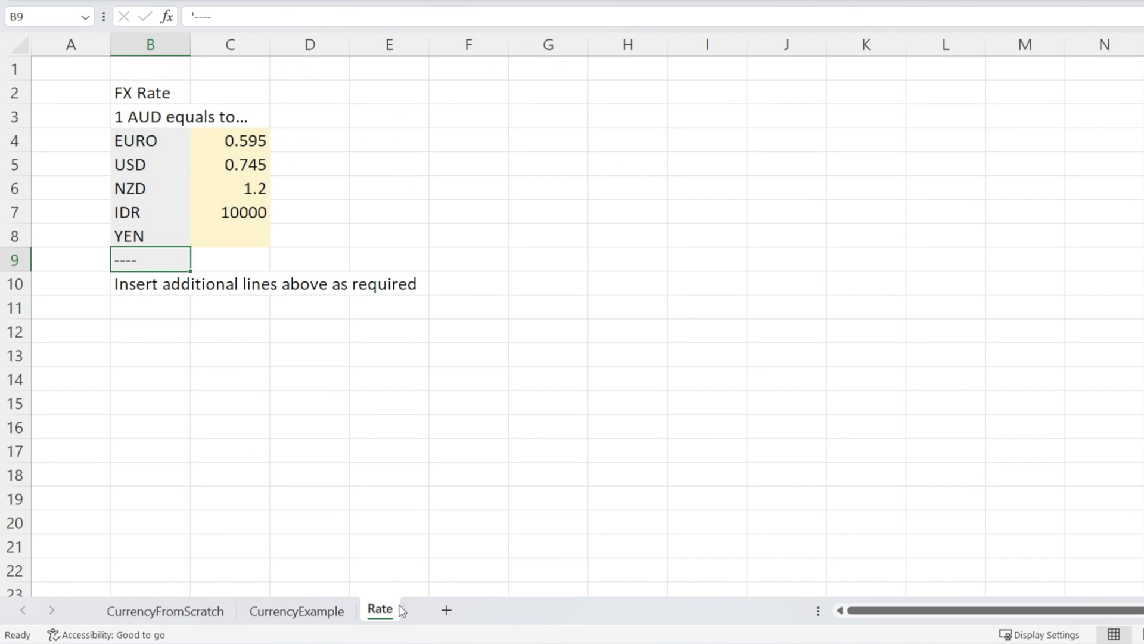
{"action": "left_click", "coordinate": [13, 236]}
{"action": "right_click", "coordinate": [27, 236]}
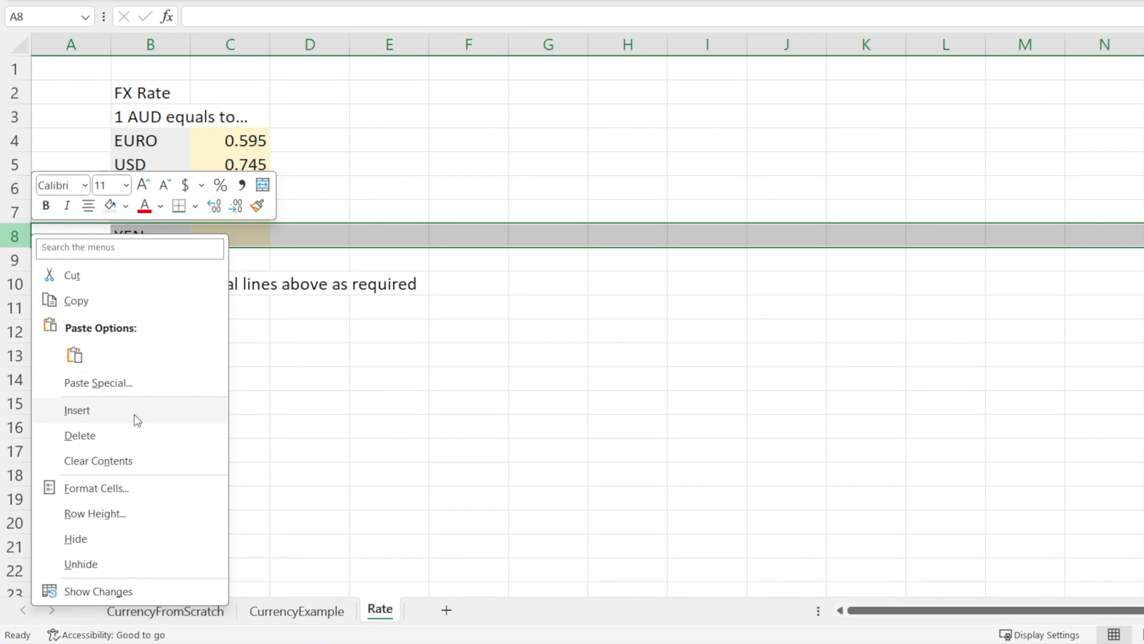
{"action": "left_click", "coordinate": [134, 435]}
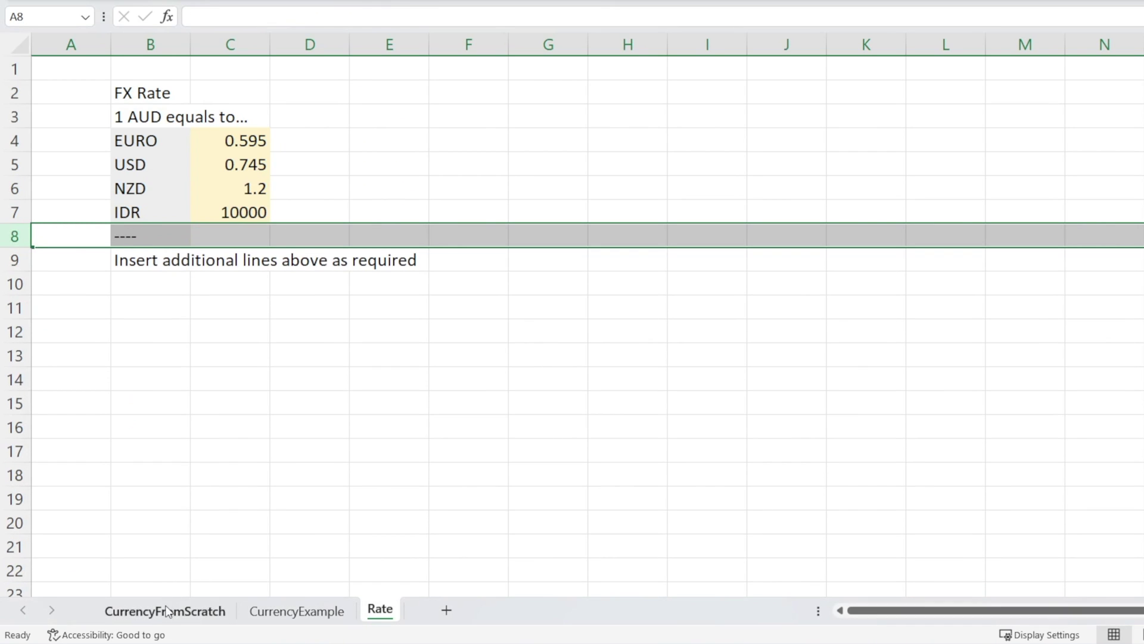
{"action": "left_click", "coordinate": [186, 610]}
{"action": "left_click", "coordinate": [361, 137]}
{"action": "left_click", "coordinate": [403, 144]}
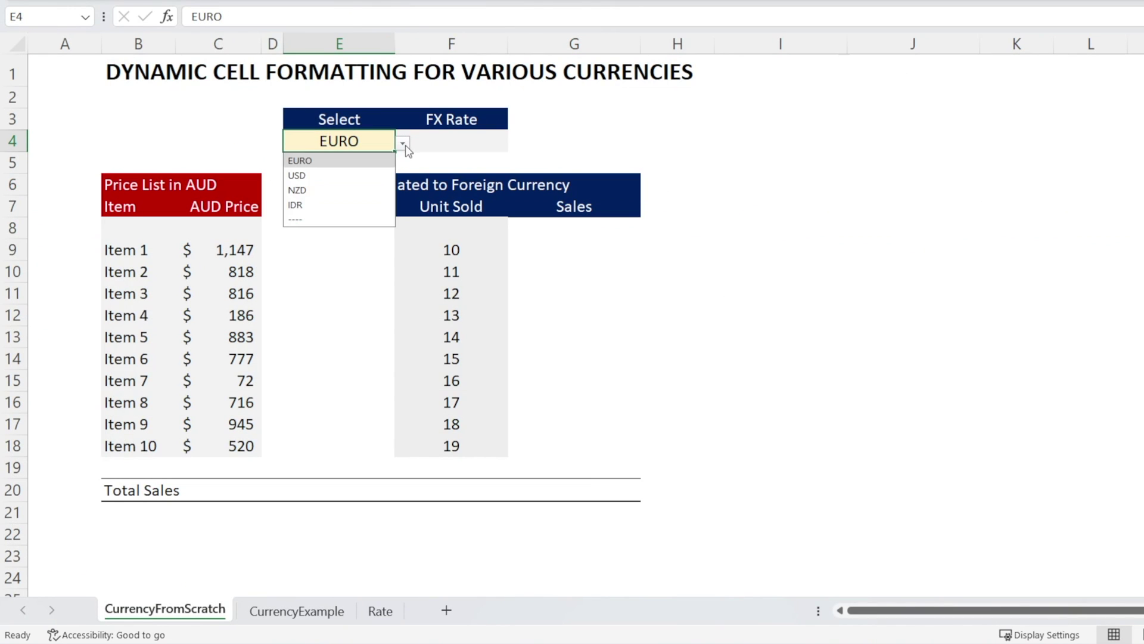
{"action": "left_click", "coordinate": [361, 326]}
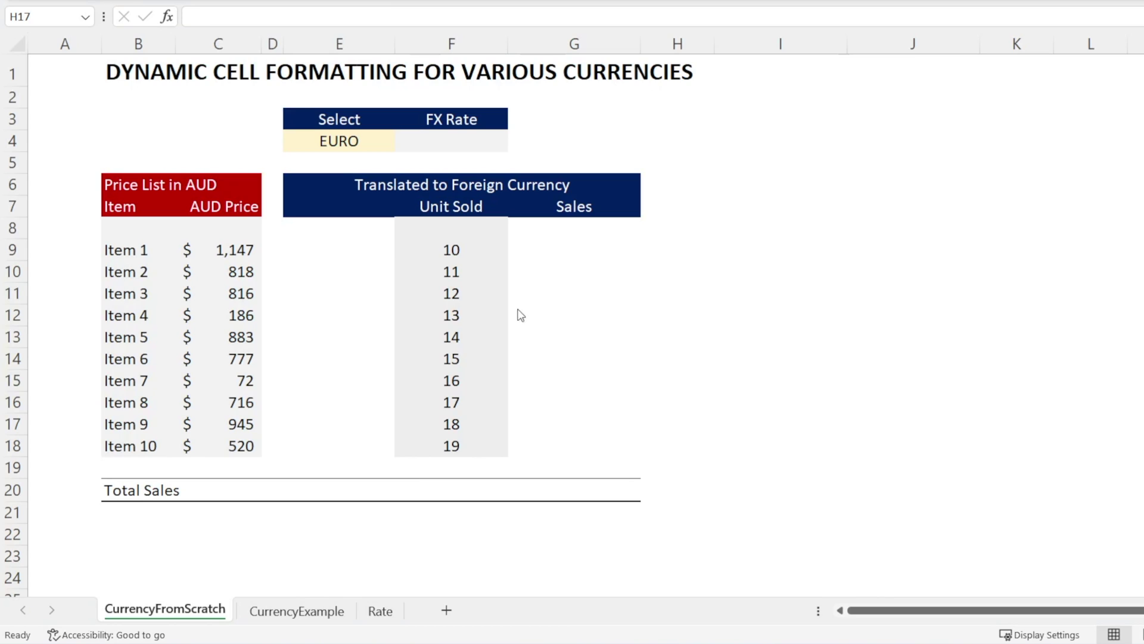
{"action": "left_click", "coordinate": [452, 141]}
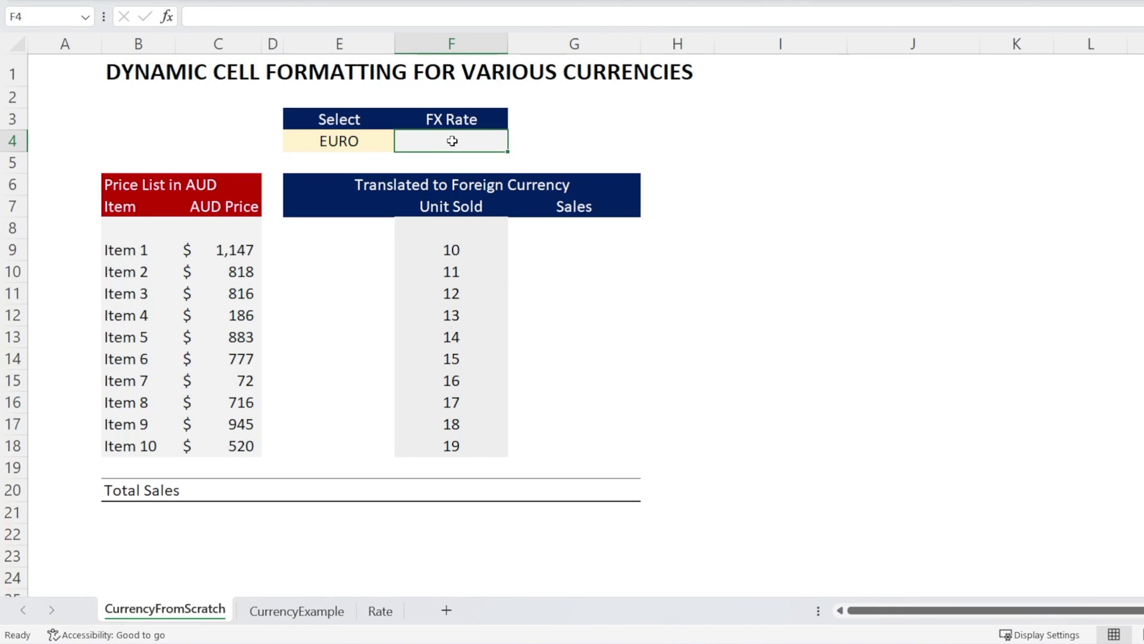
Enter =XLOOKUP(E4, Rate column B, Rate column C) in F4, returning 0.60 for EURO
{"action": "type", "text": "=xlookup"}
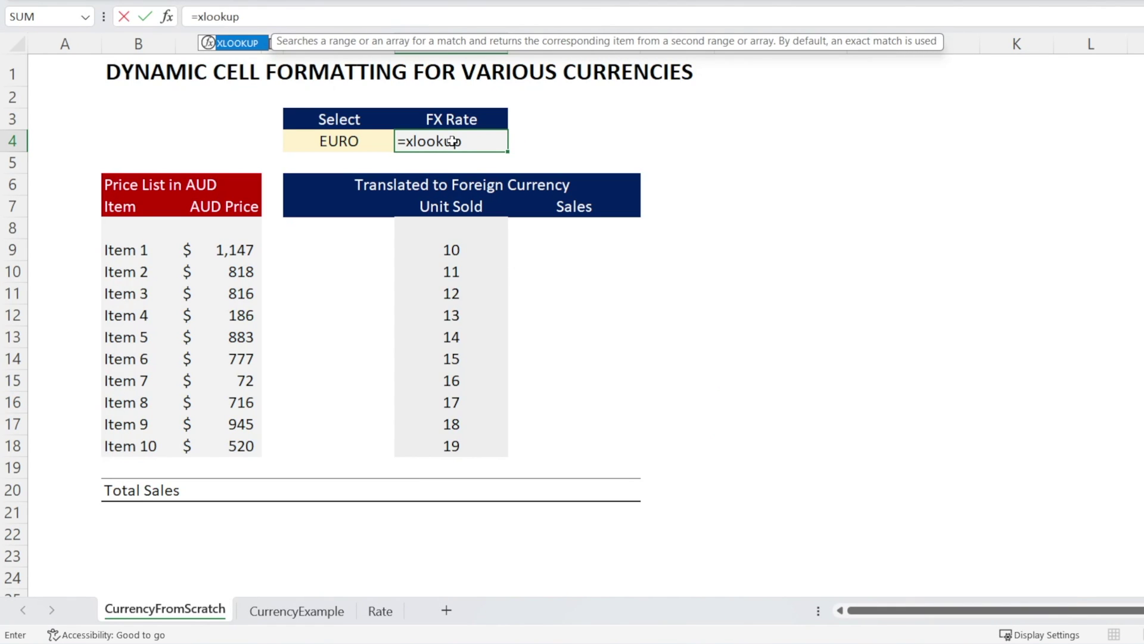
{"action": "type", "text": "("}
{"action": "key", "text": "Left"}
{"action": "type", "text": ","}
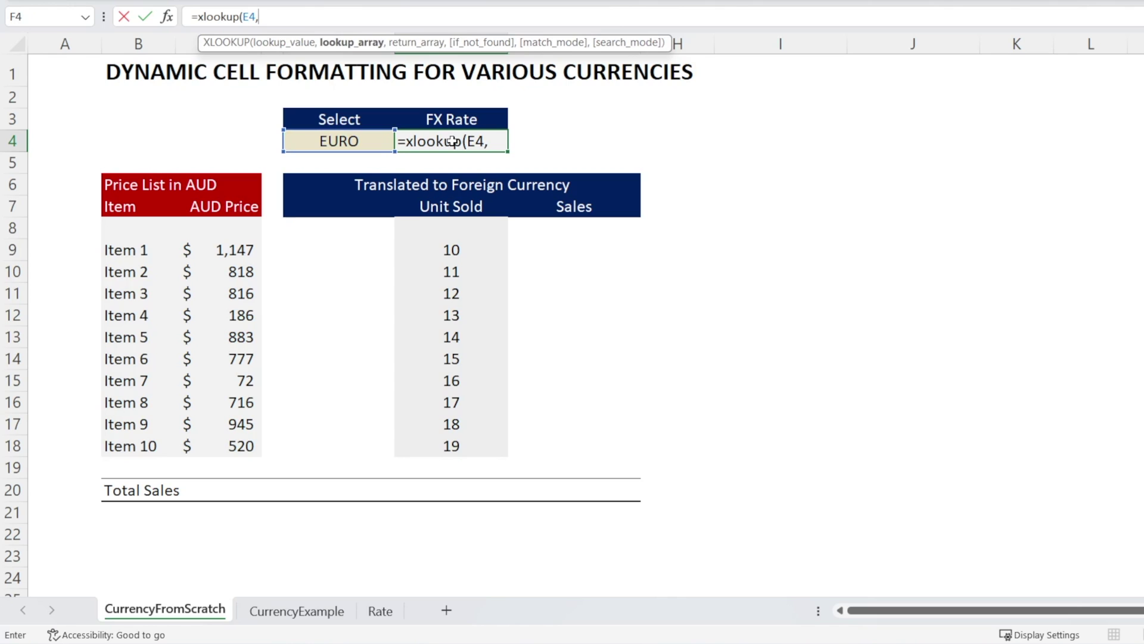
{"action": "left_click", "coordinate": [380, 612]}
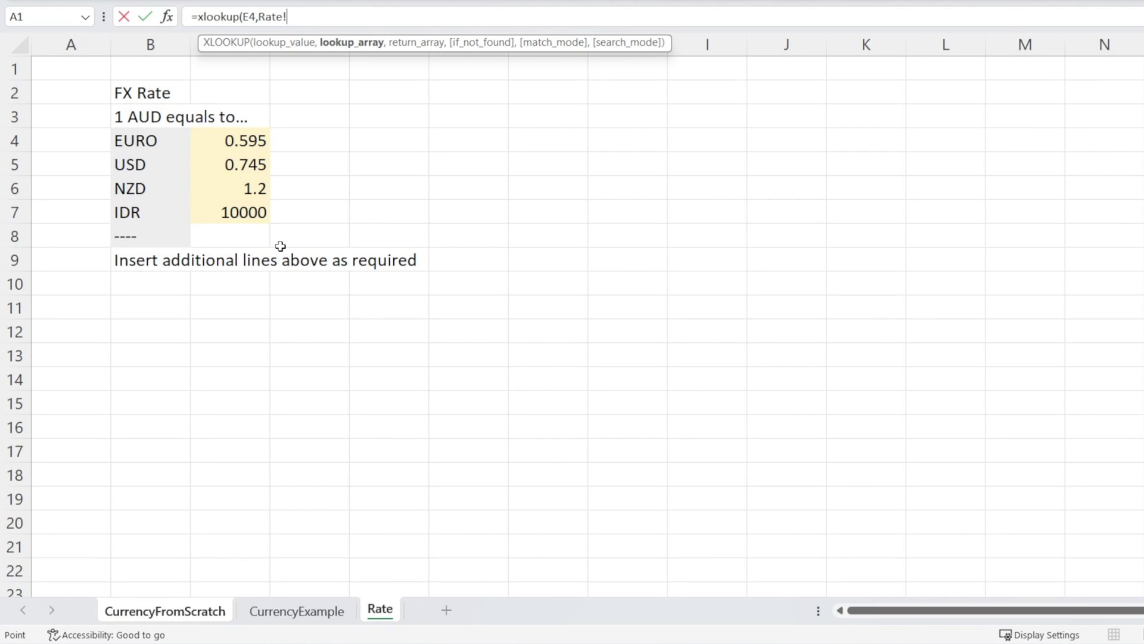
{"action": "left_click", "coordinate": [167, 48]}
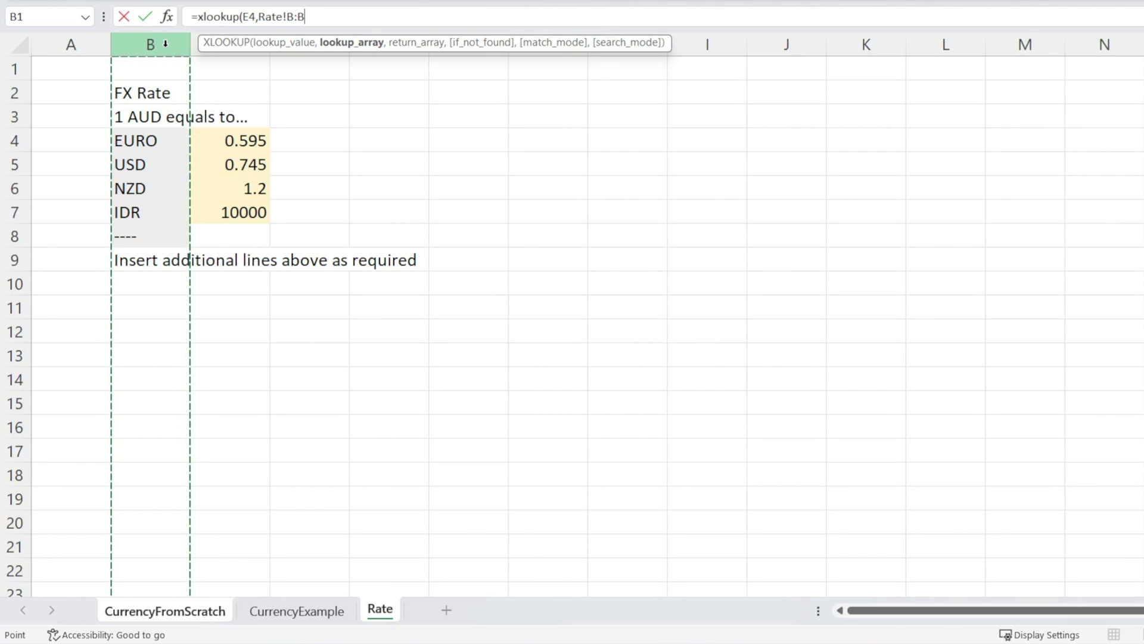
{"action": "type", "text": ","}
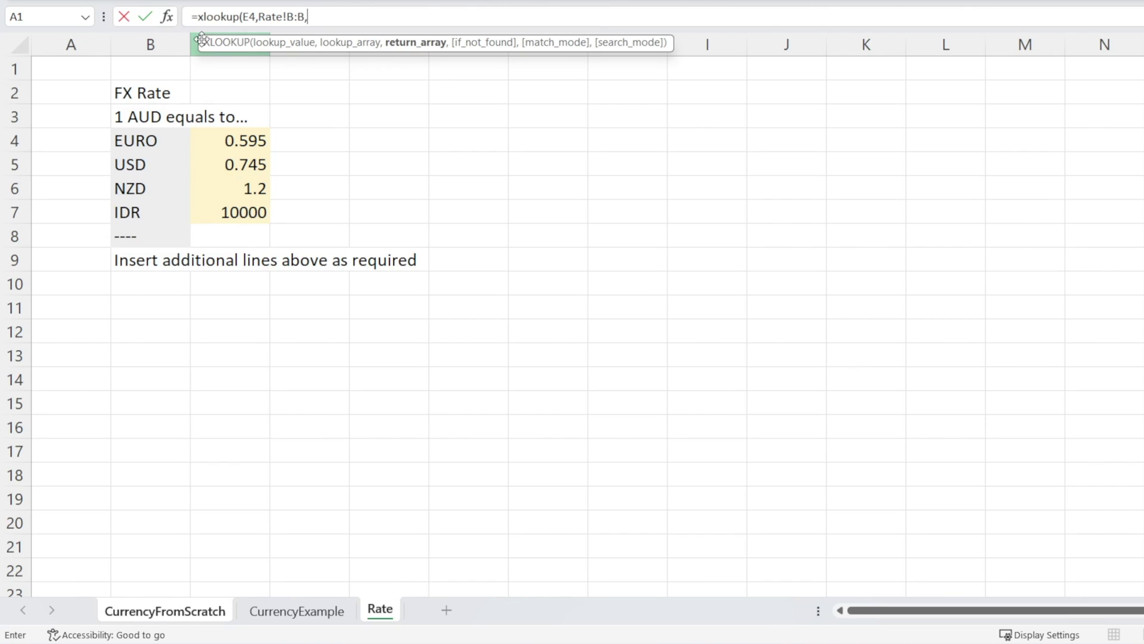
{"action": "left_click", "coordinate": [244, 43]}
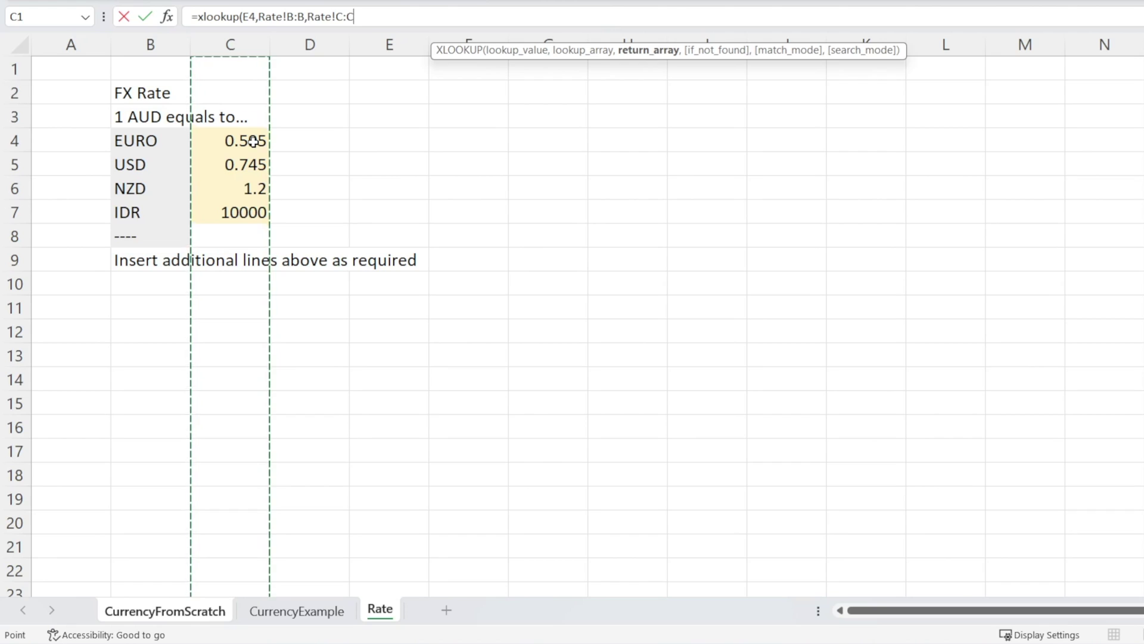
{"action": "type", "text": ")"}
{"action": "key", "text": "Return"}
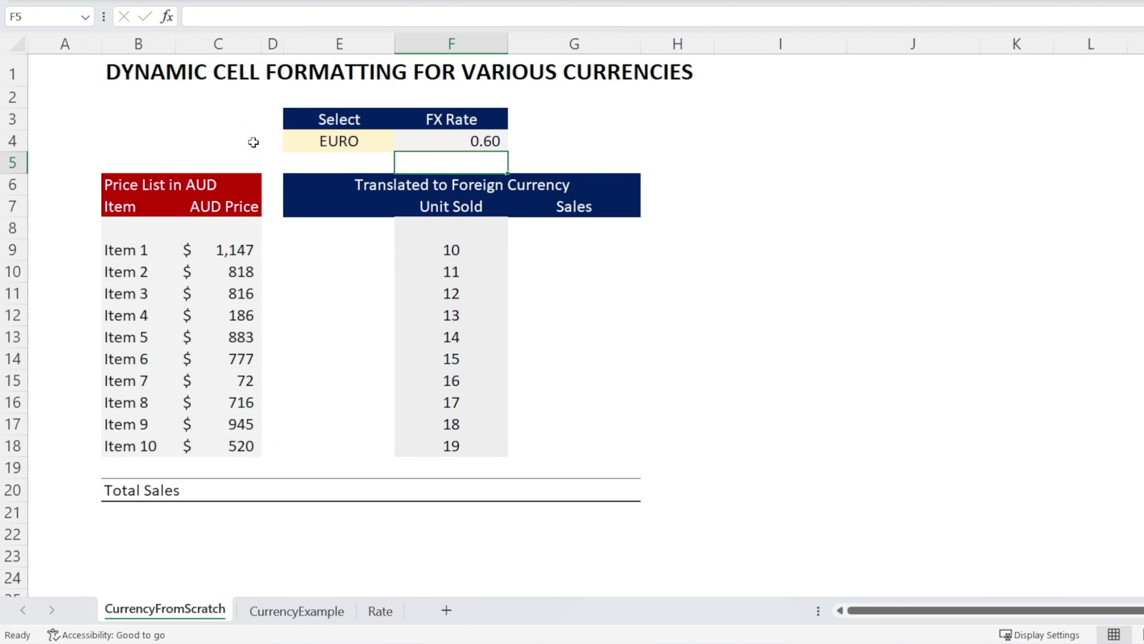
{"action": "left_click", "coordinate": [378, 142]}
{"action": "left_click", "coordinate": [402, 143]}
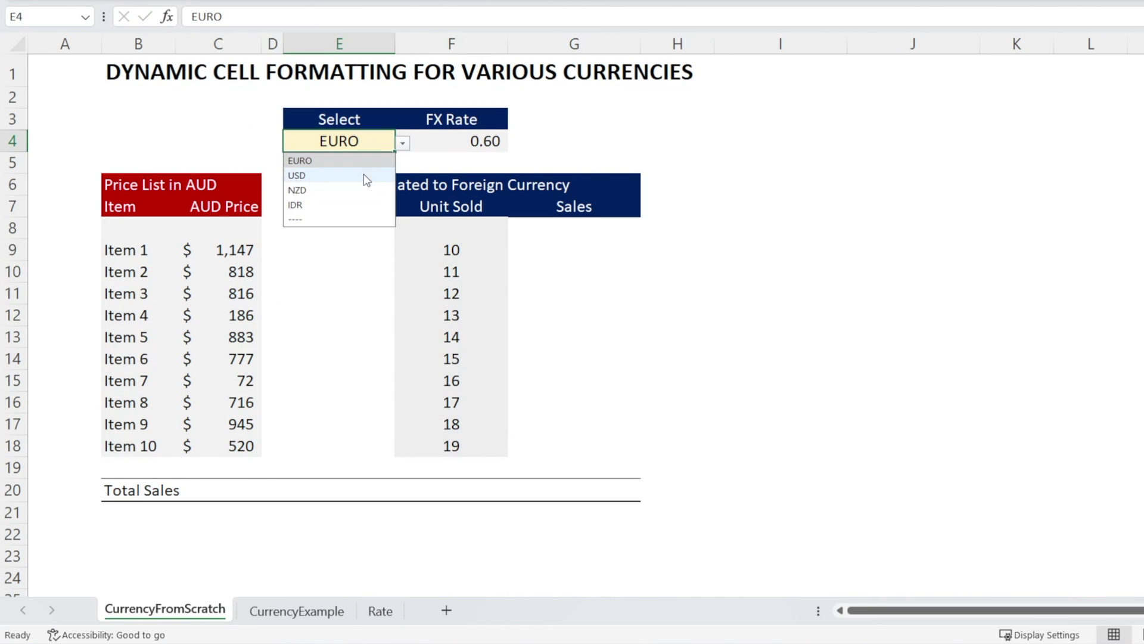
{"action": "left_click", "coordinate": [363, 174]}
{"action": "left_click", "coordinate": [402, 146]}
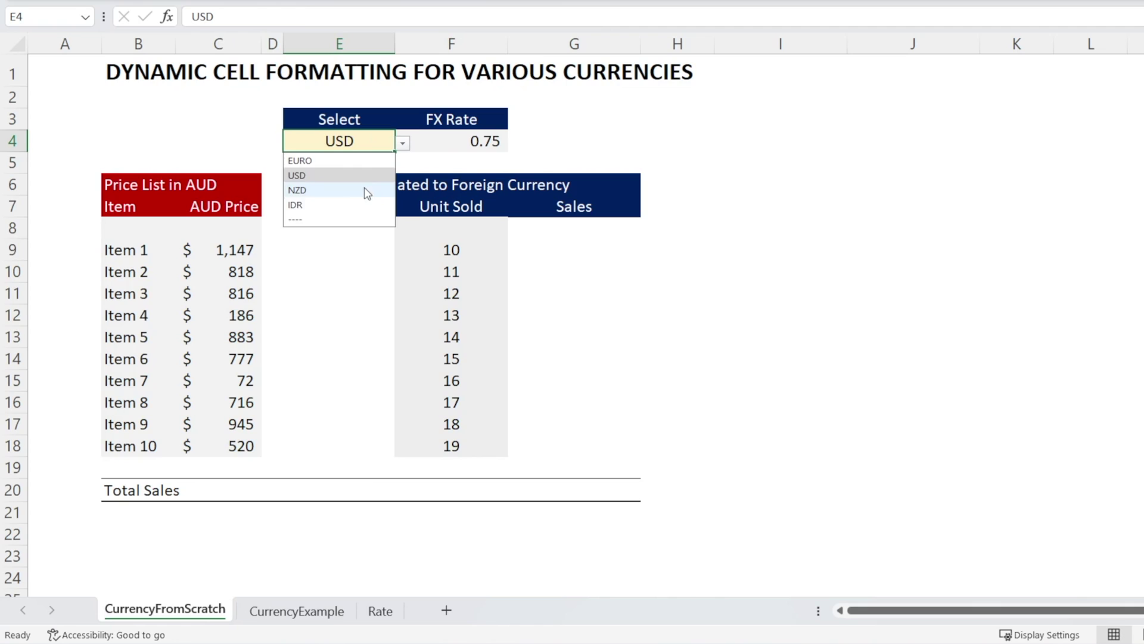
{"action": "left_click", "coordinate": [364, 189]}
{"action": "left_click", "coordinate": [401, 147]}
{"action": "left_click", "coordinate": [352, 203]}
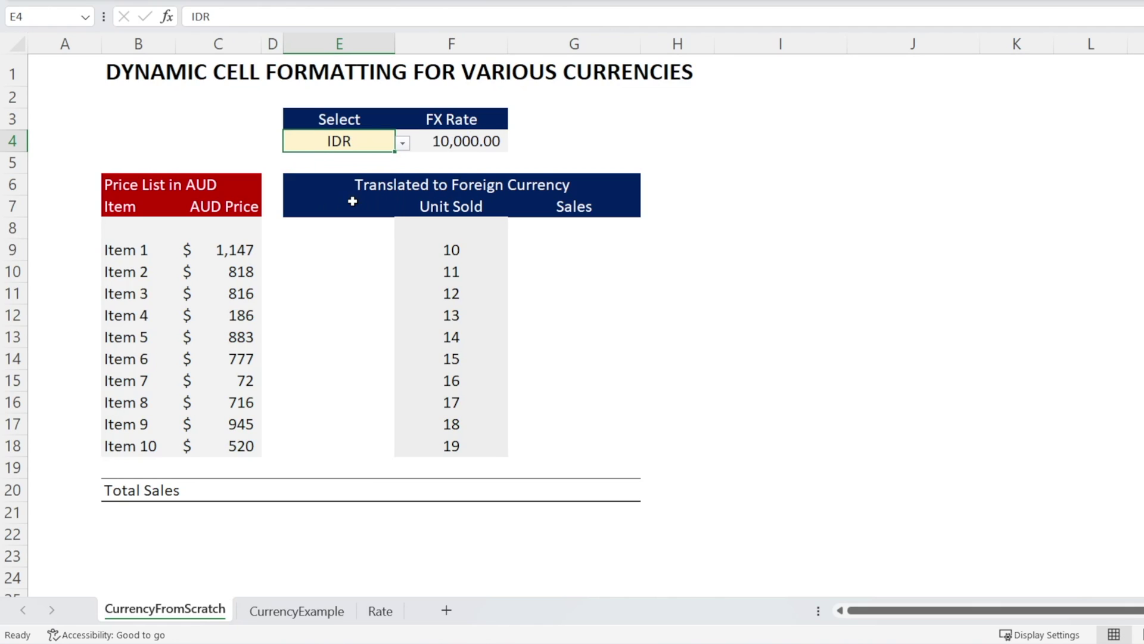
{"action": "left_click", "coordinate": [649, 148]}
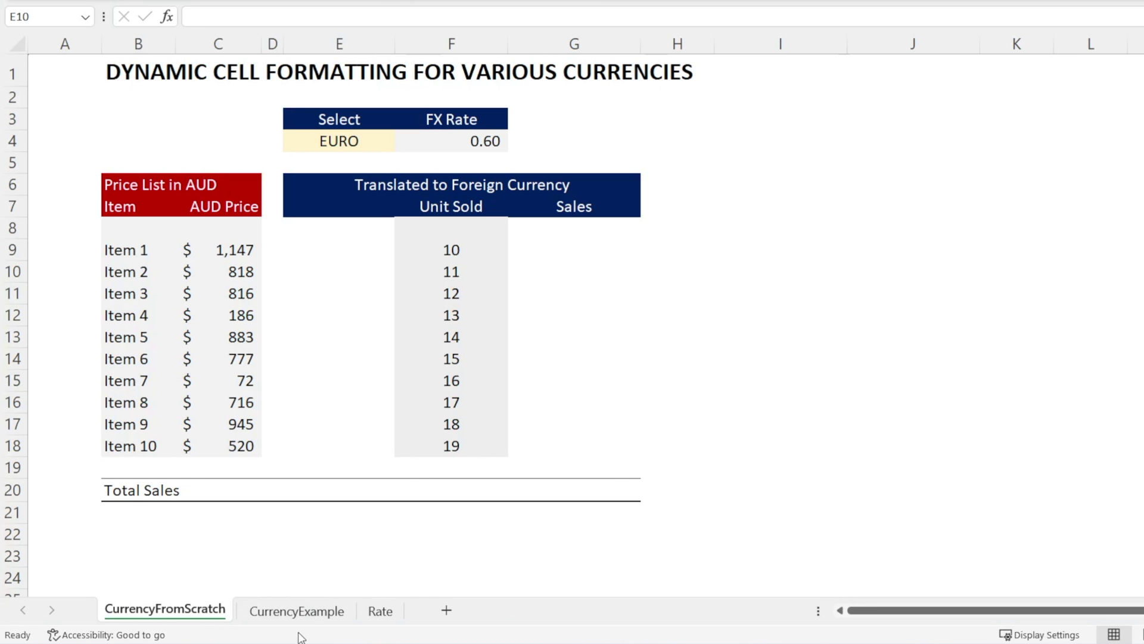
{"action": "left_click", "coordinate": [310, 619]}
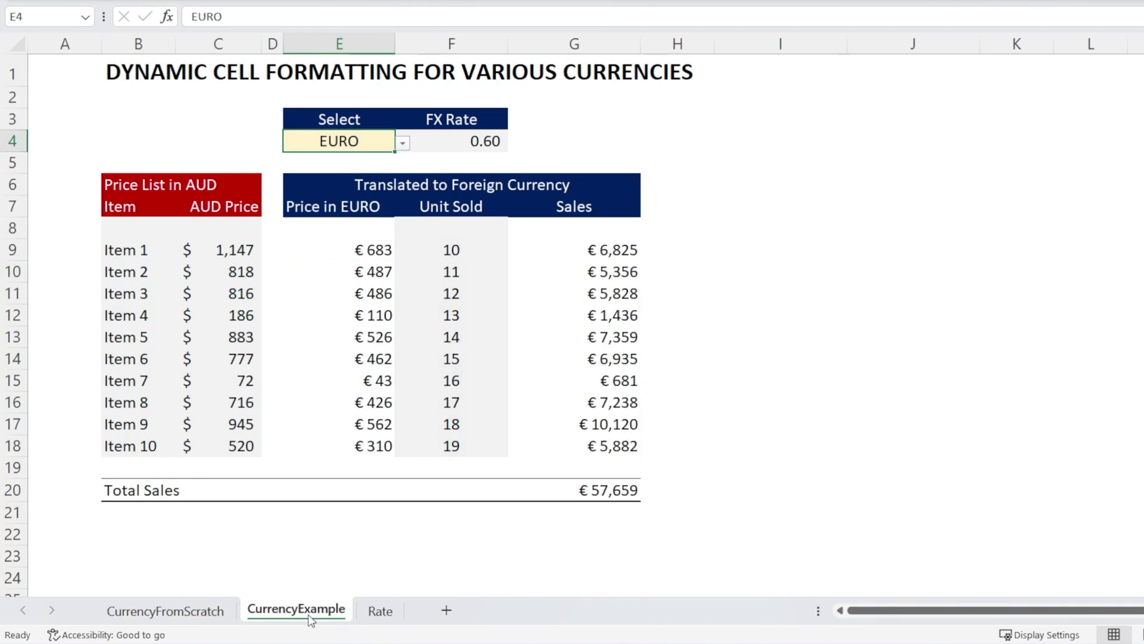
{"action": "left_click", "coordinate": [403, 143]}
{"action": "left_click", "coordinate": [358, 189]}
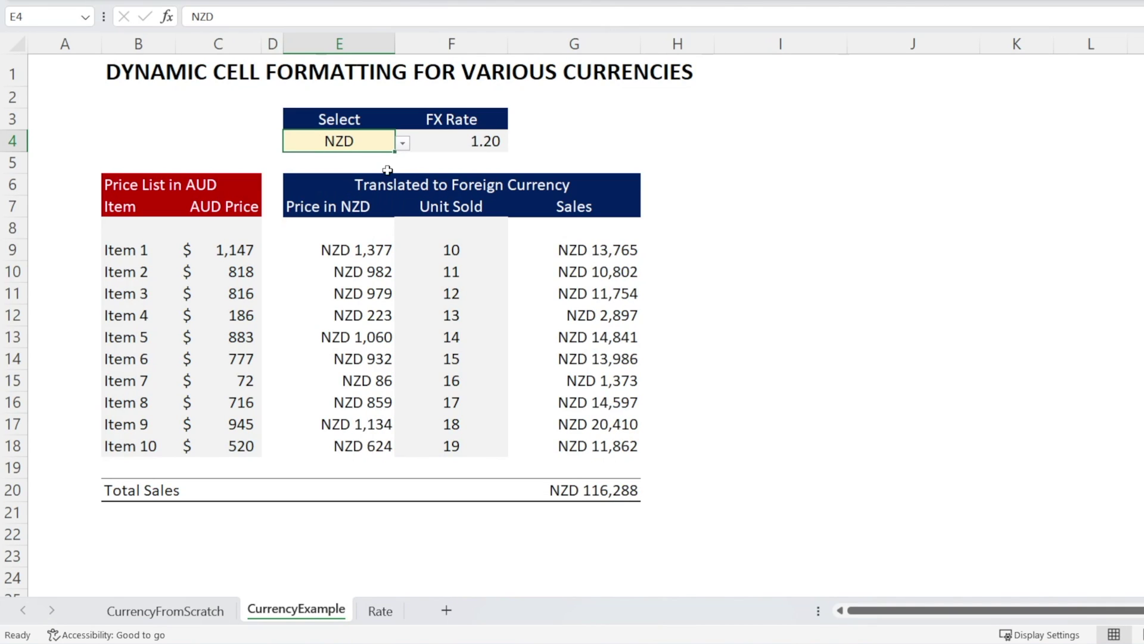
{"action": "left_click", "coordinate": [399, 146]}
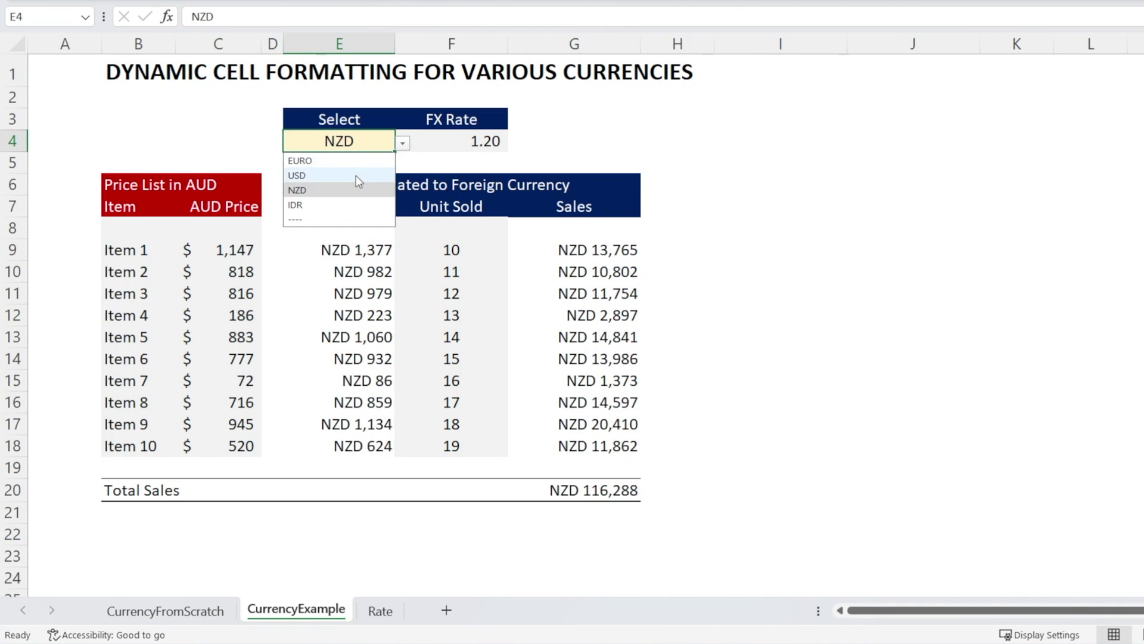
{"action": "left_click", "coordinate": [296, 175]}
{"action": "left_click", "coordinate": [309, 272]}
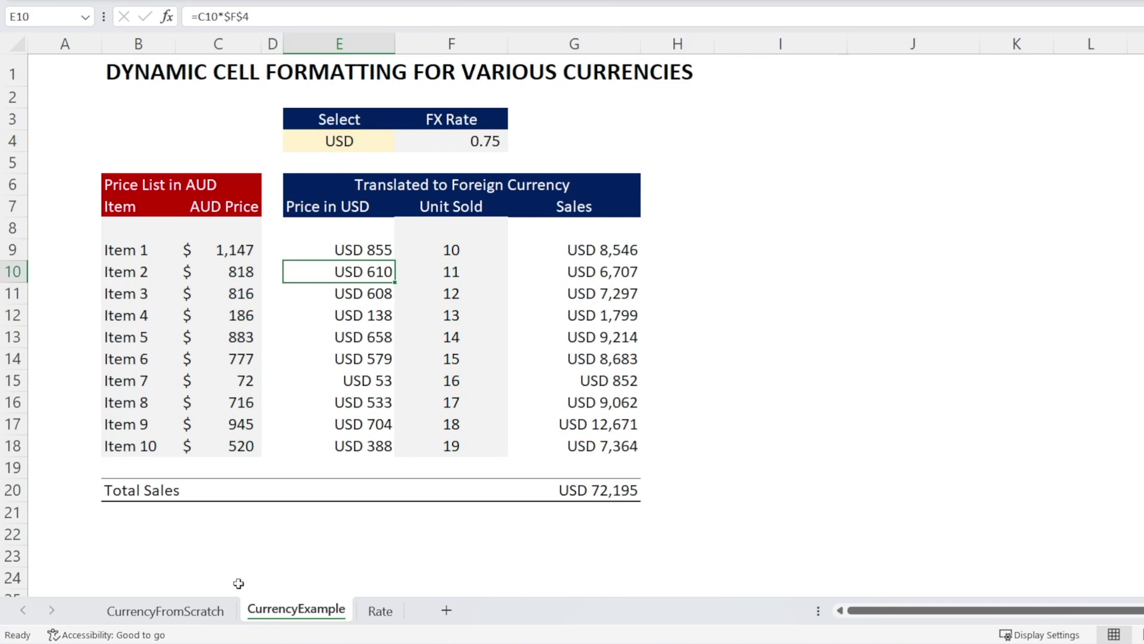
{"action": "left_click", "coordinate": [177, 614]}
Enter ="Price In "&E4 in E7 as the price column header
{"action": "left_click", "coordinate": [338, 211]}
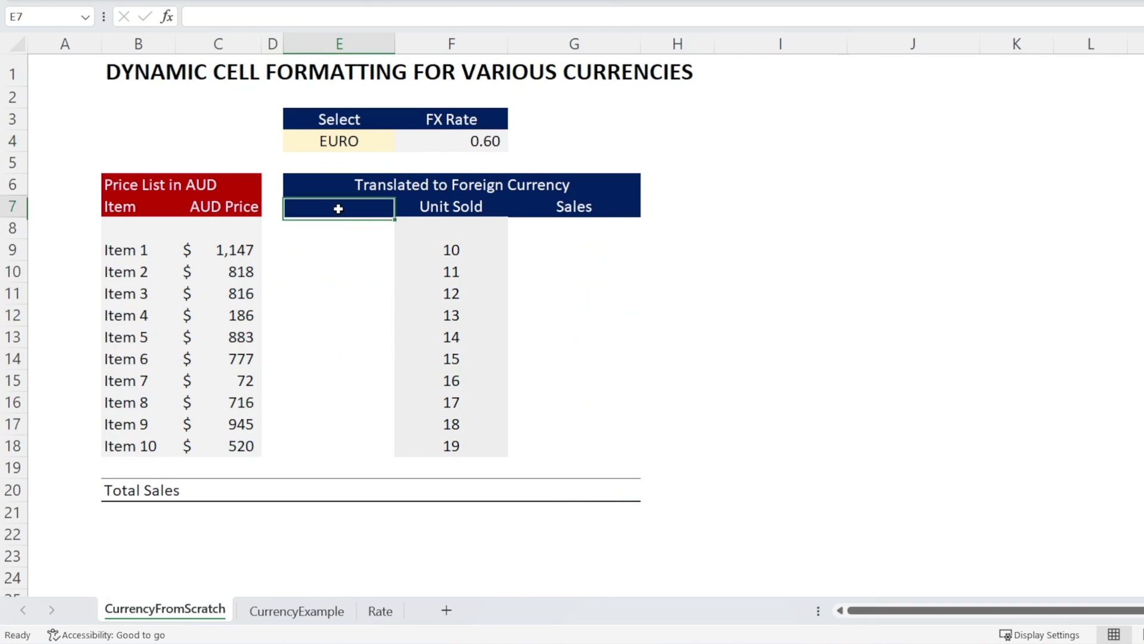
{"action": "type", "text": "="}
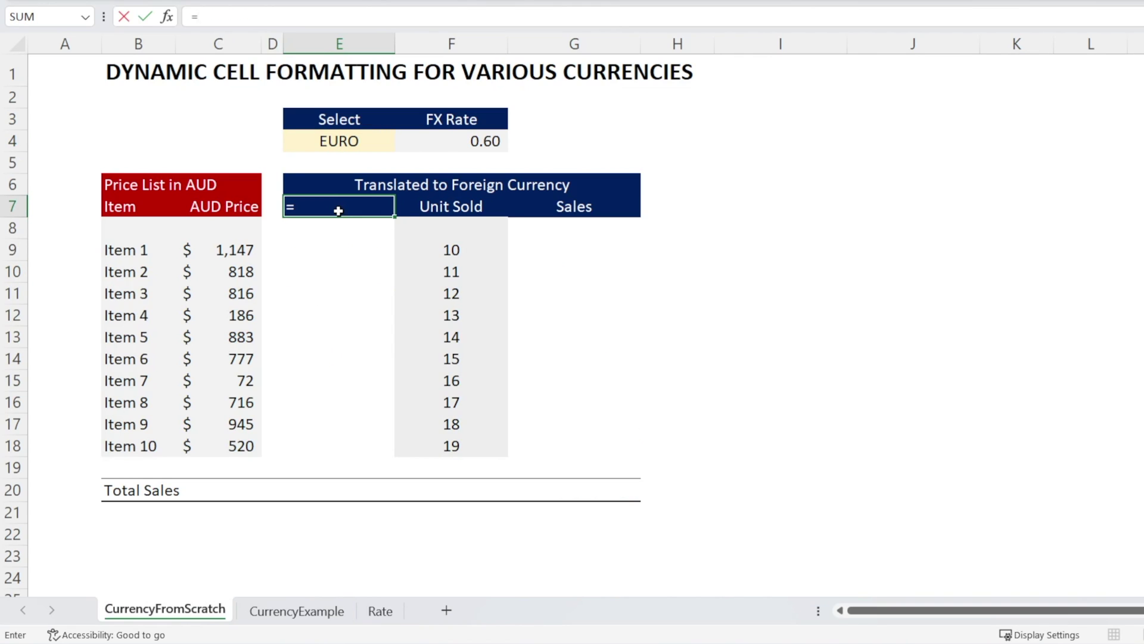
{"action": "type", "text": "\"Price In\"&"}
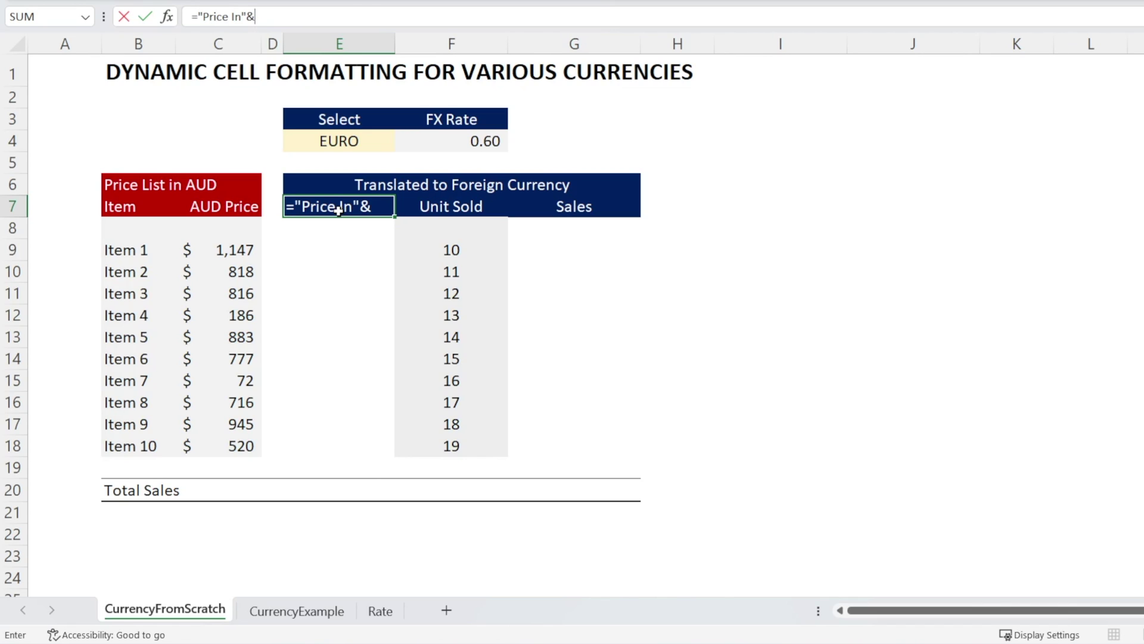
{"action": "left_click", "coordinate": [360, 143]}
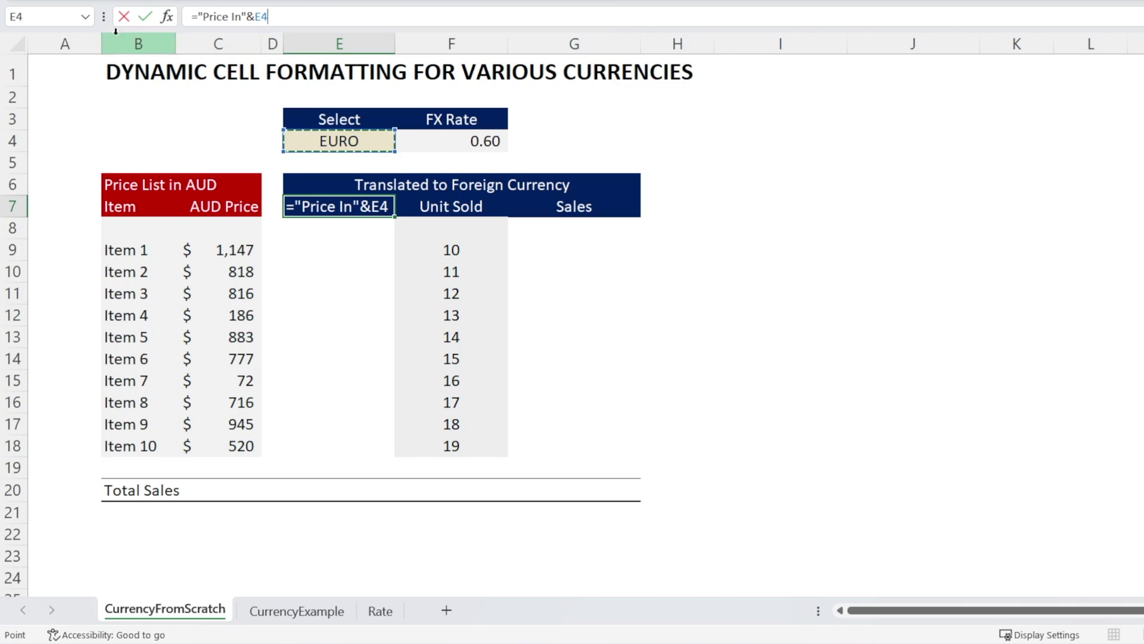
{"action": "left_click", "coordinate": [143, 16]}
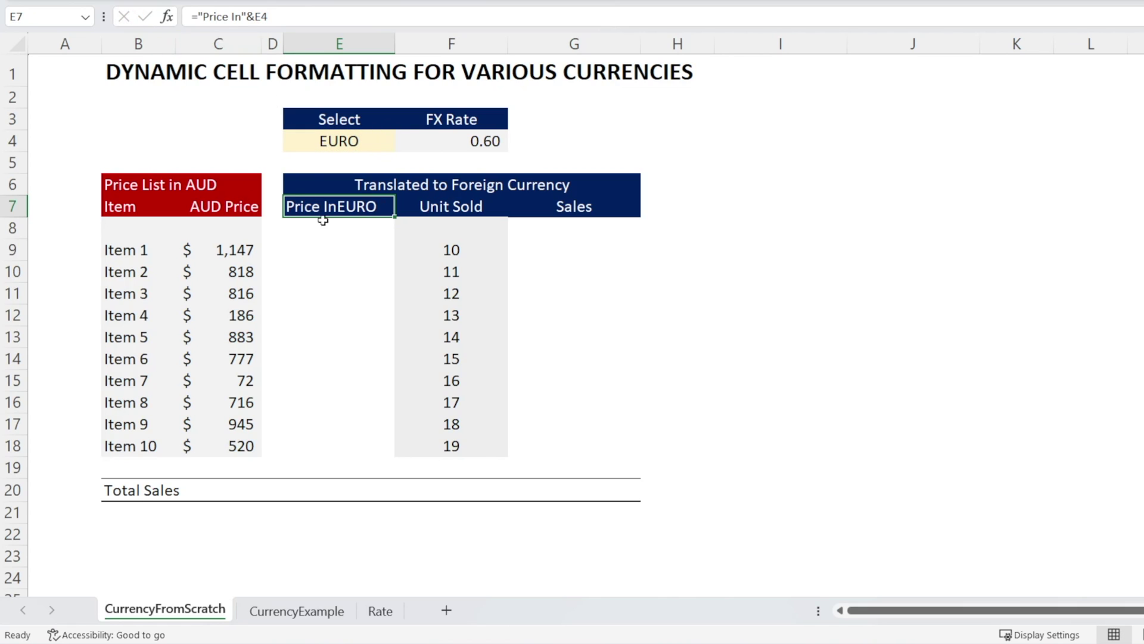
{"action": "left_click", "coordinate": [239, 17]}
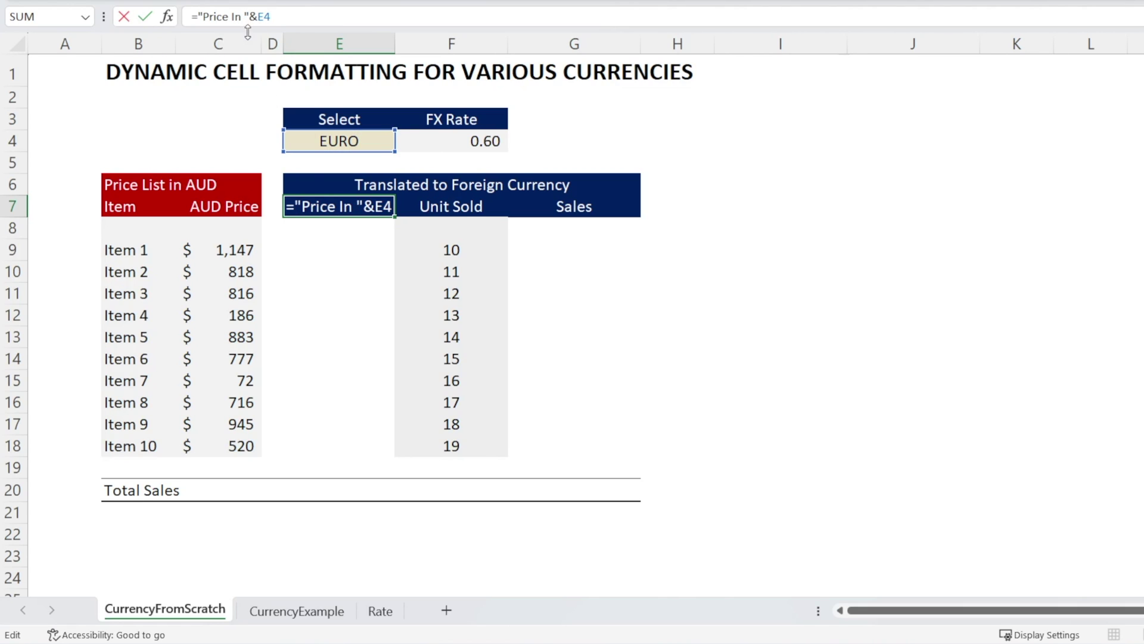
{"action": "key", "text": "Return"}
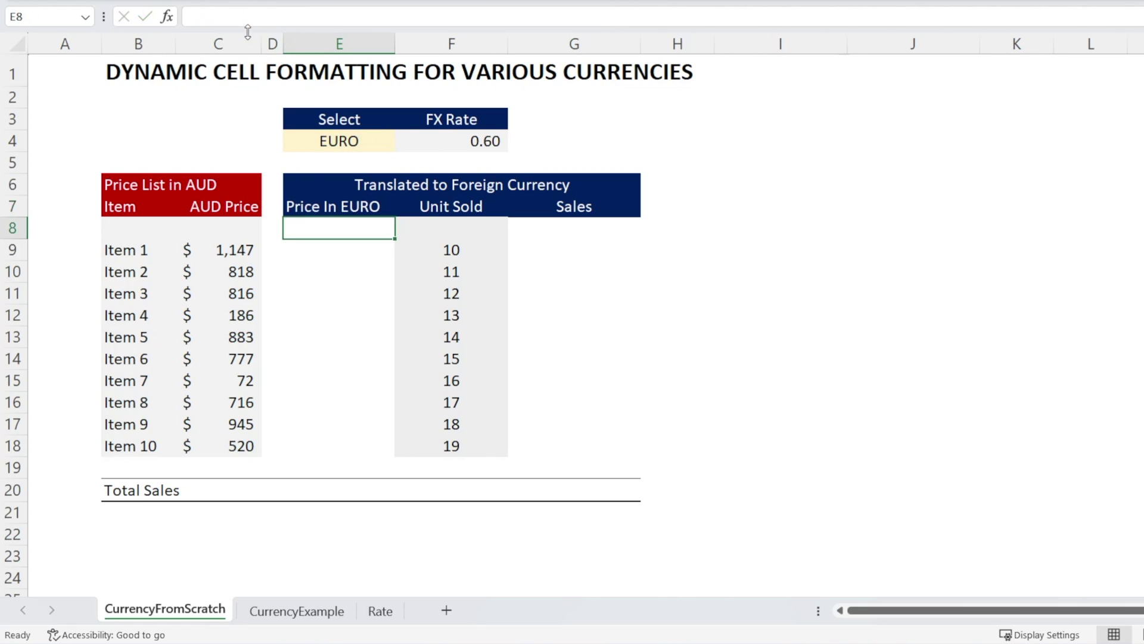
Test the E7 header by switching E4 to USD, then NZD
{"action": "left_click", "coordinate": [331, 143]}
{"action": "left_click", "coordinate": [403, 143]}
{"action": "left_click", "coordinate": [353, 175]}
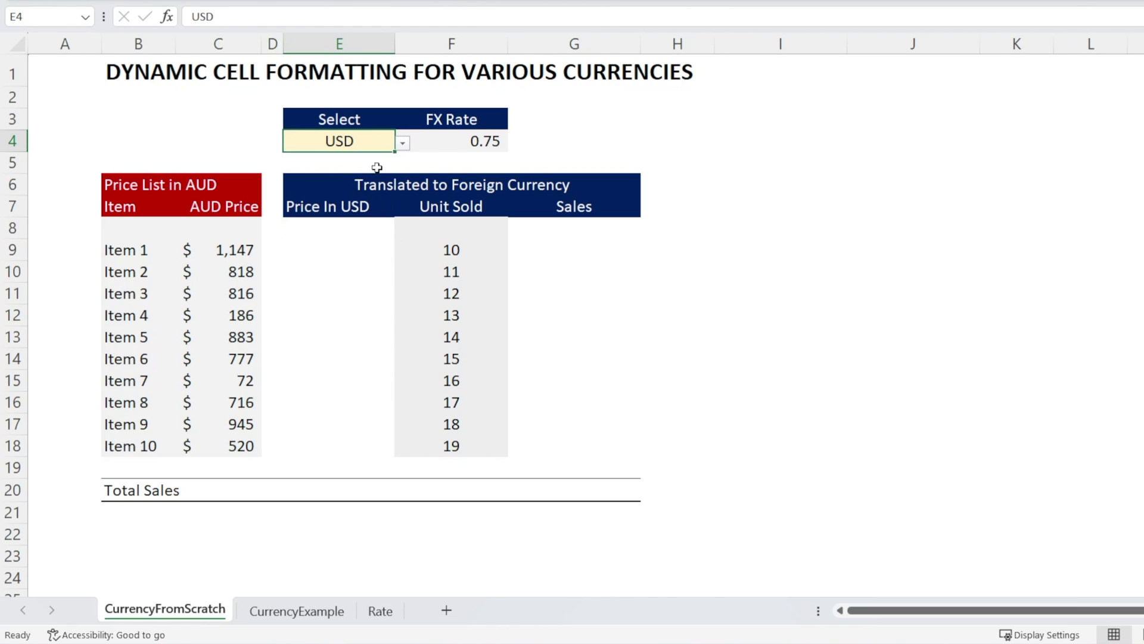
{"action": "left_click", "coordinate": [404, 144]}
{"action": "left_click", "coordinate": [357, 190]}
{"action": "left_click", "coordinate": [273, 185]}
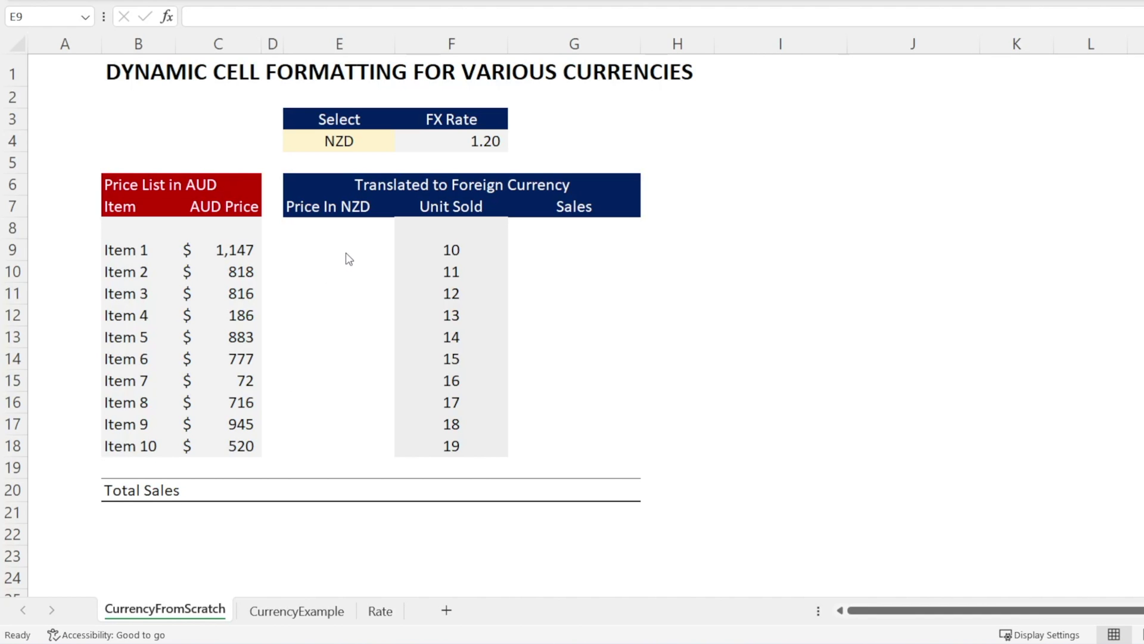
Enter =C9*$F$4 in E9 and fill it down to E18 for NZD prices
{"action": "left_click", "coordinate": [346, 251]}
{"action": "type", "text": "="}
{"action": "key", "text": "Left"}
{"action": "key", "text": "Left"}
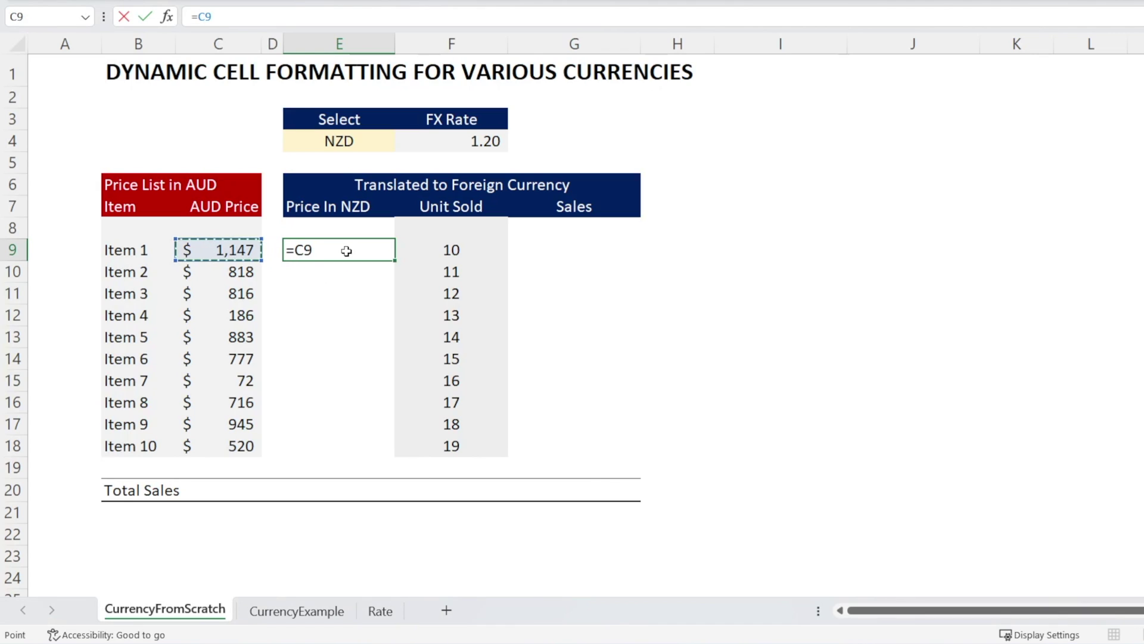
{"action": "type", "text": "*"}
{"action": "left_click", "coordinate": [469, 140]}
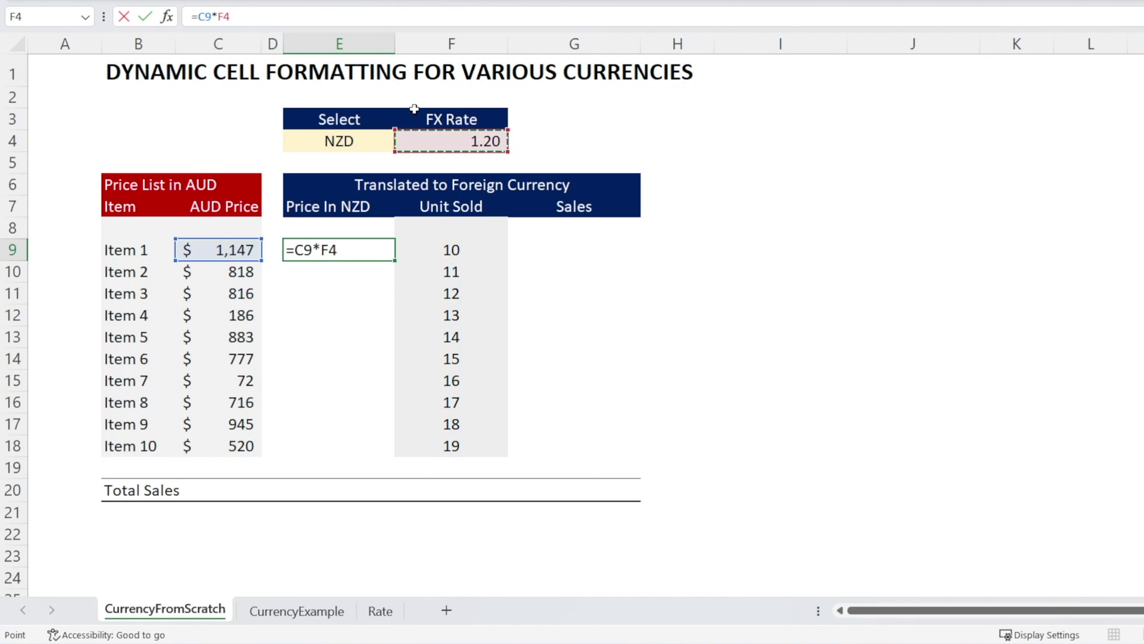
{"action": "left_click", "coordinate": [225, 14]}
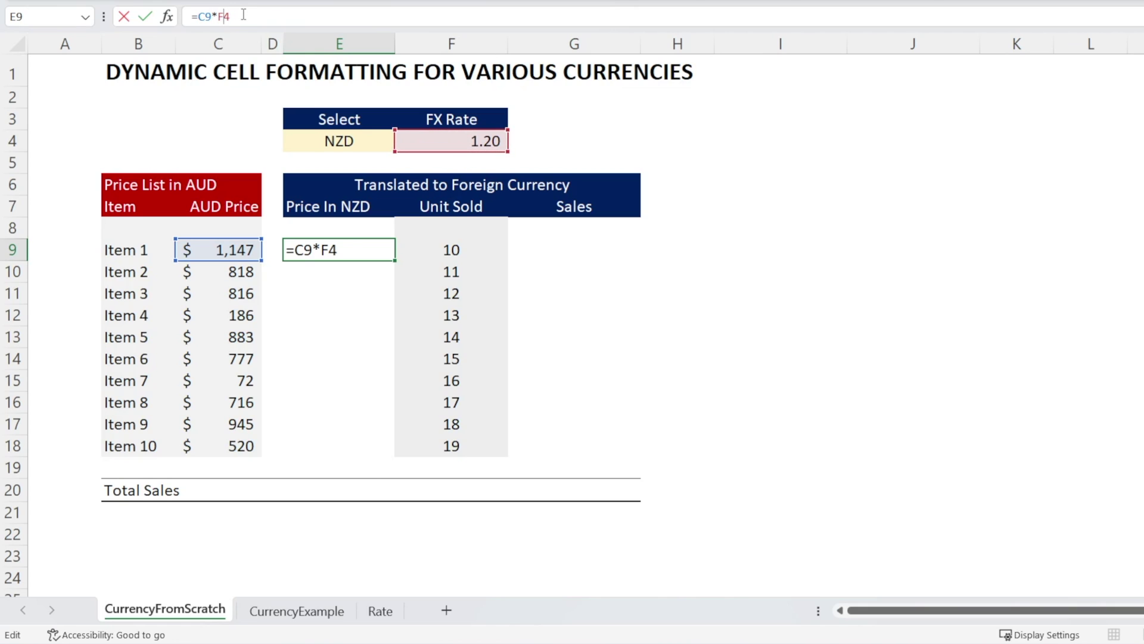
{"action": "key", "text": "F4"}
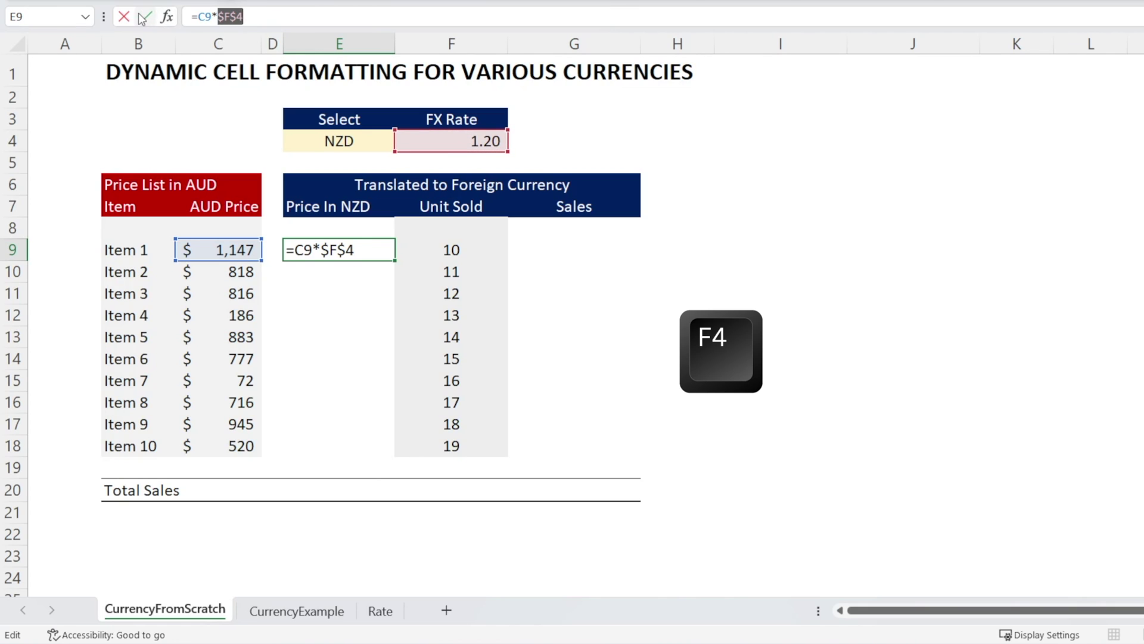
{"action": "key", "text": "Return"}
{"action": "double_click", "coordinate": [397, 260]}
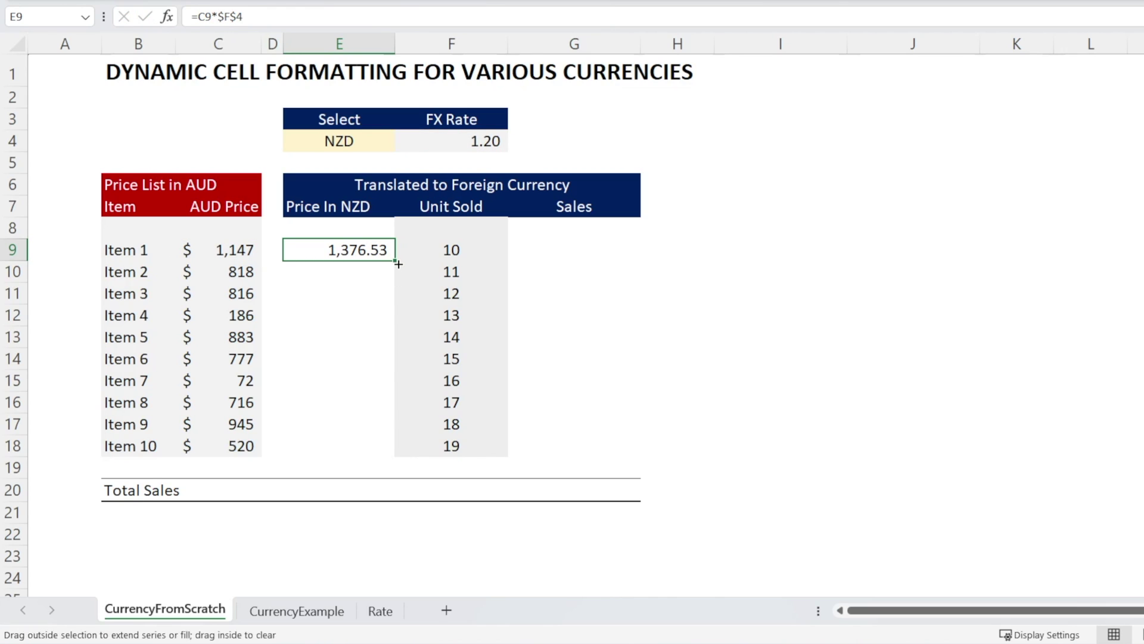
{"action": "left_click", "coordinate": [655, 358]}
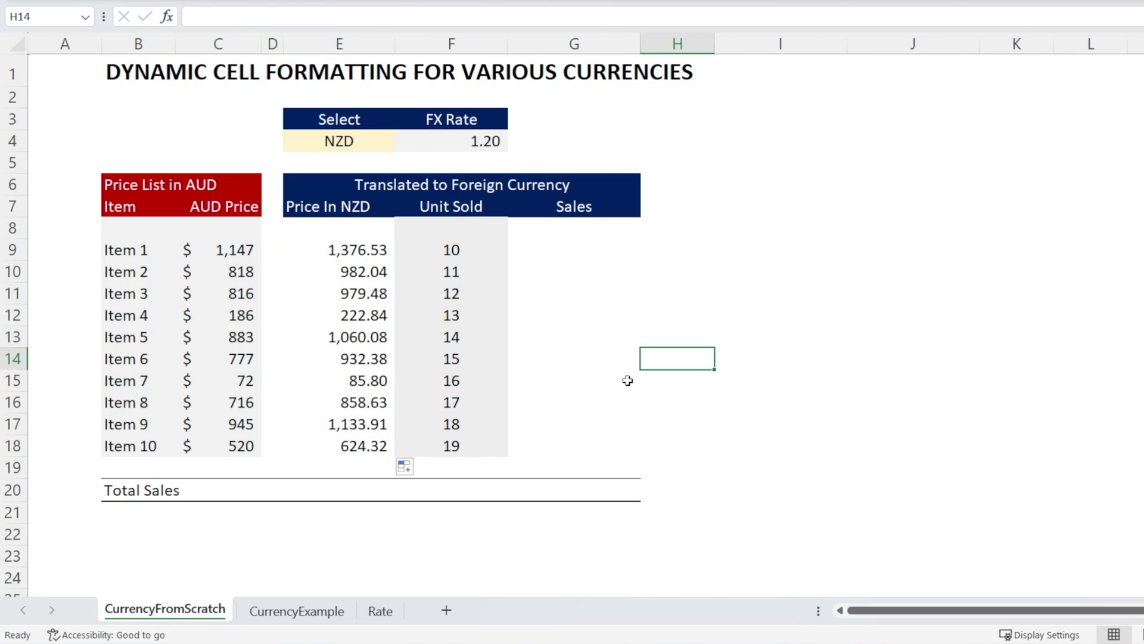
{"action": "left_click", "coordinate": [315, 255]}
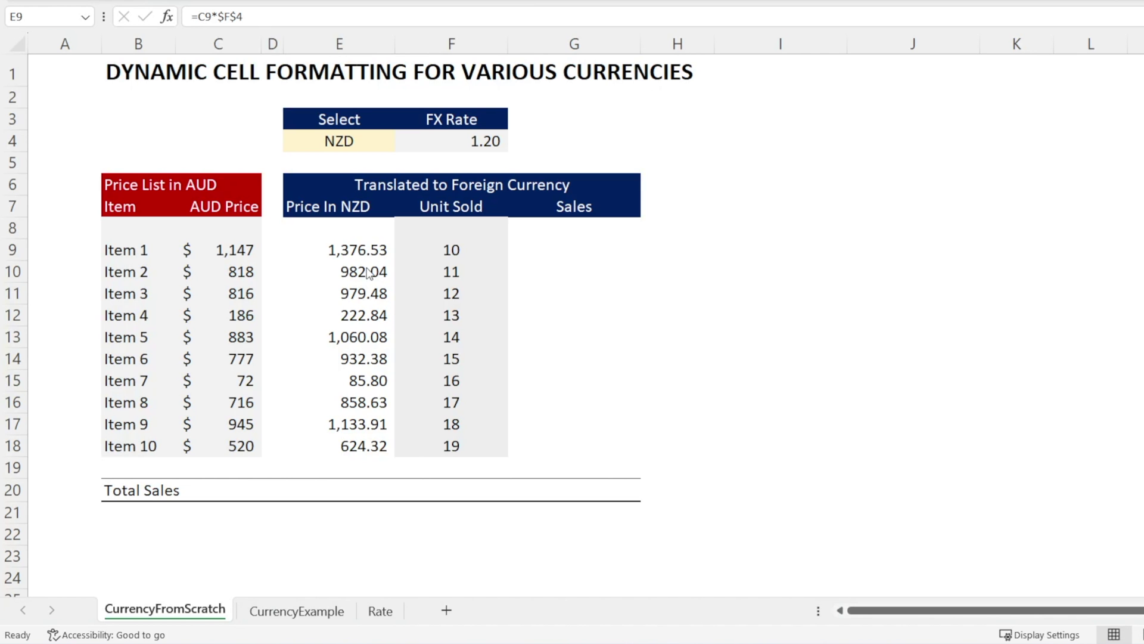
Set E4 to EURO and check the recalculated prices in E9:E18 (682.53 to 309.56)
{"action": "left_click", "coordinate": [349, 250]}
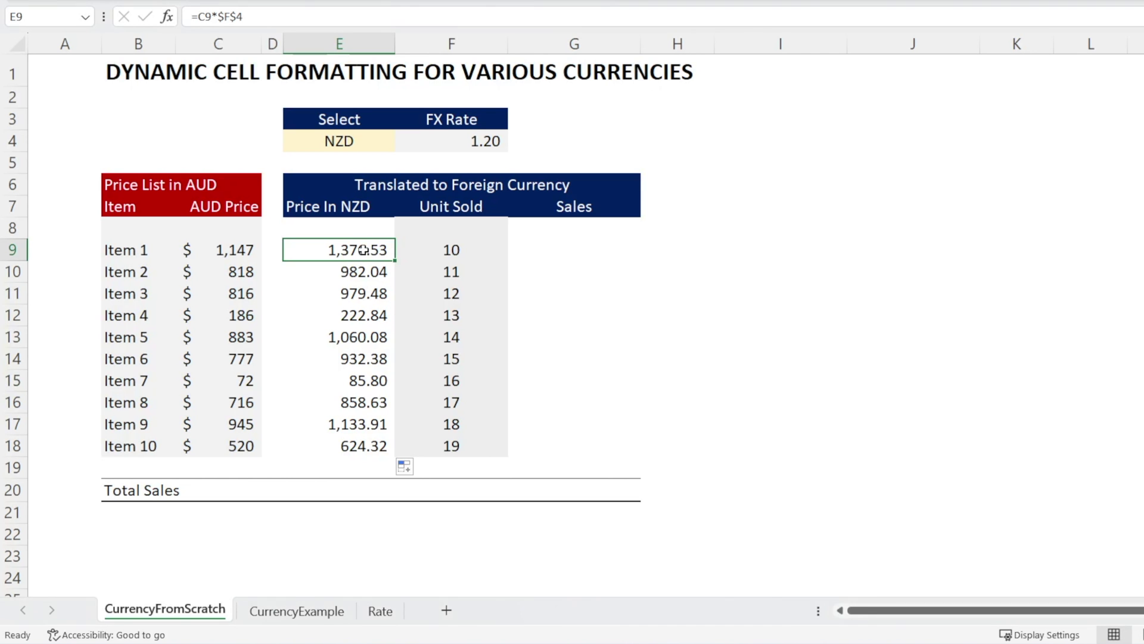
{"action": "left_click_drag", "start_coordinate": [345, 447], "coordinate": [331, 250]}
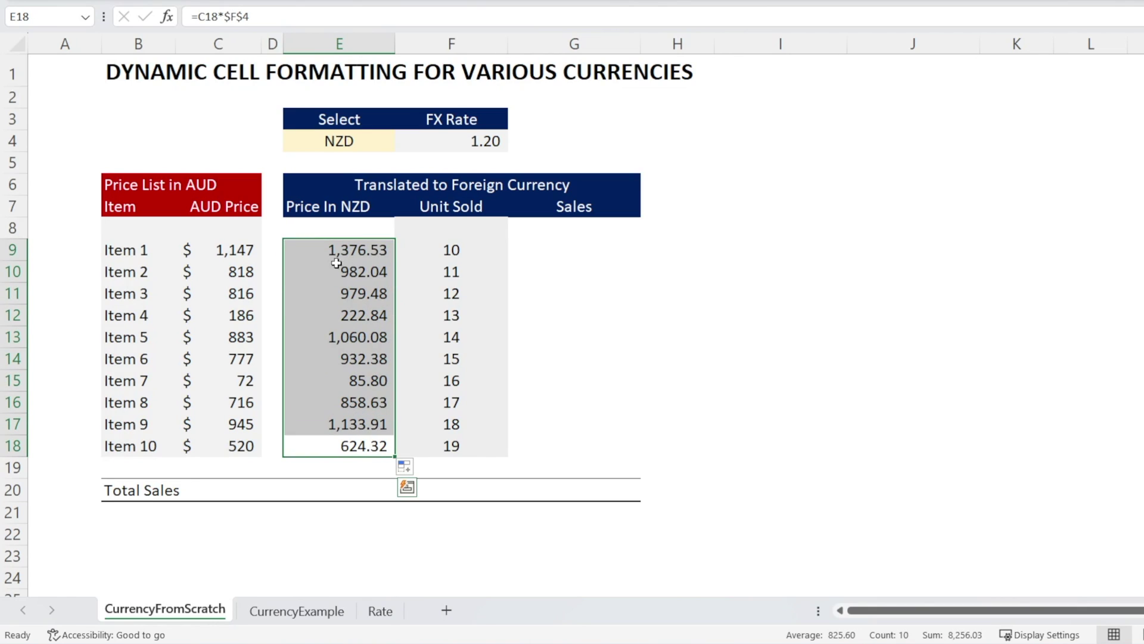
{"action": "left_click", "coordinate": [382, 144]}
{"action": "left_click", "coordinate": [403, 143]}
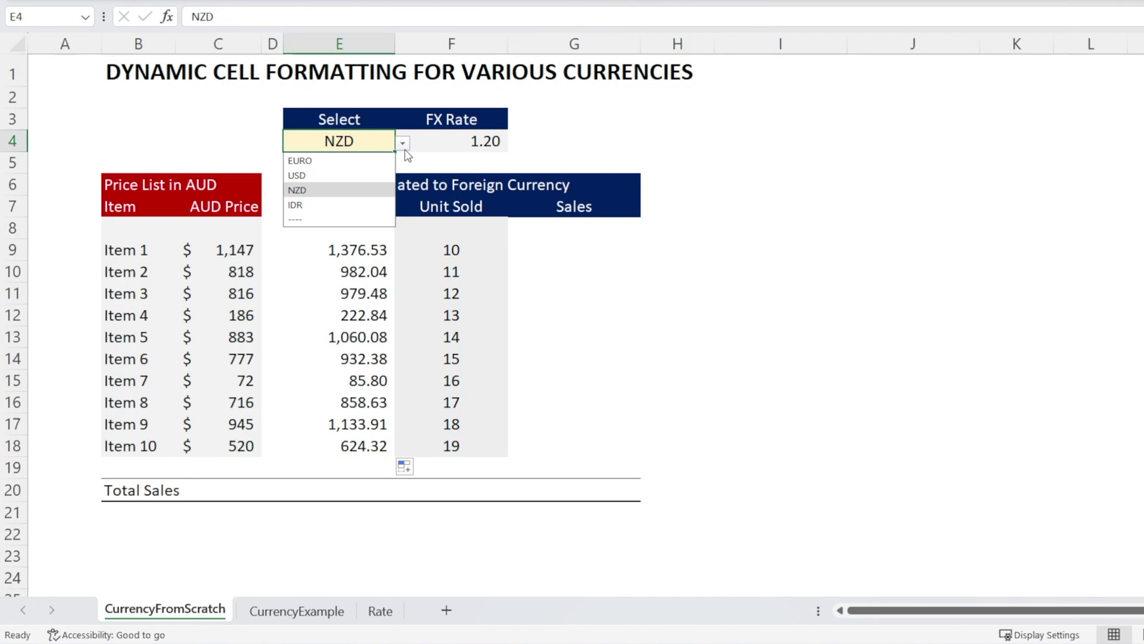
{"action": "left_click", "coordinate": [324, 160]}
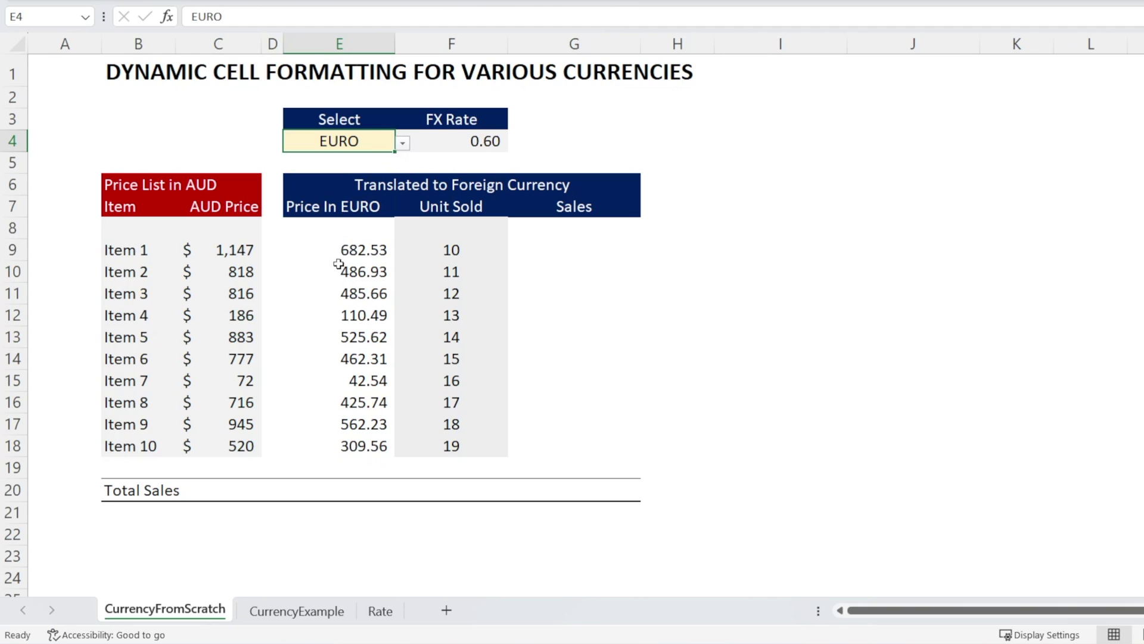
{"action": "left_click_drag", "start_coordinate": [338, 251], "coordinate": [329, 446]}
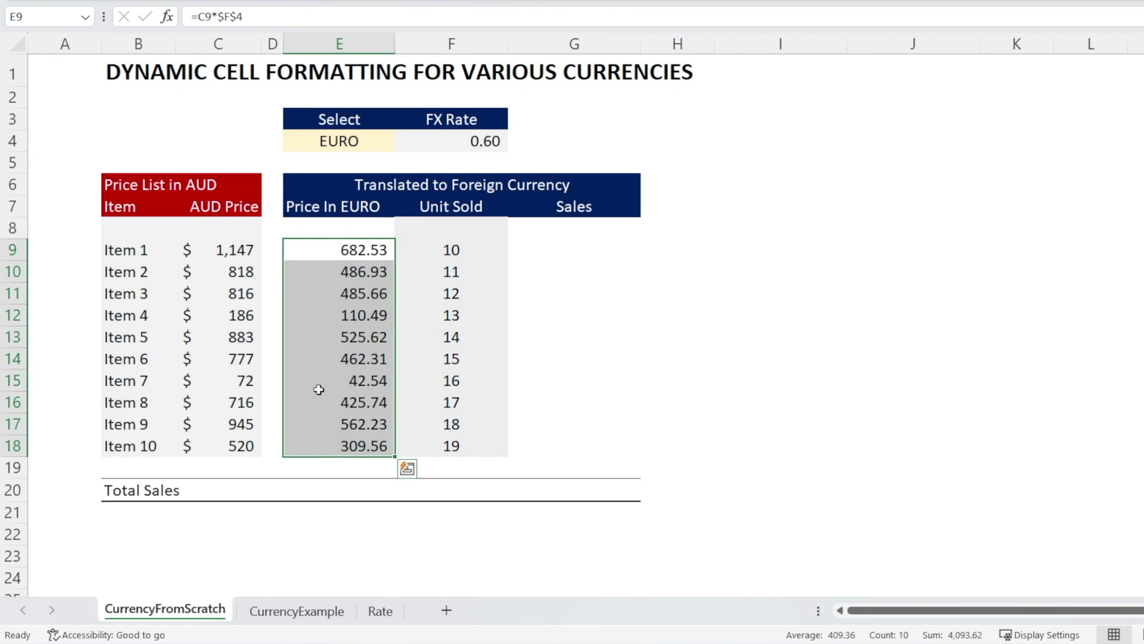
{"action": "left_click", "coordinate": [200, 445]}
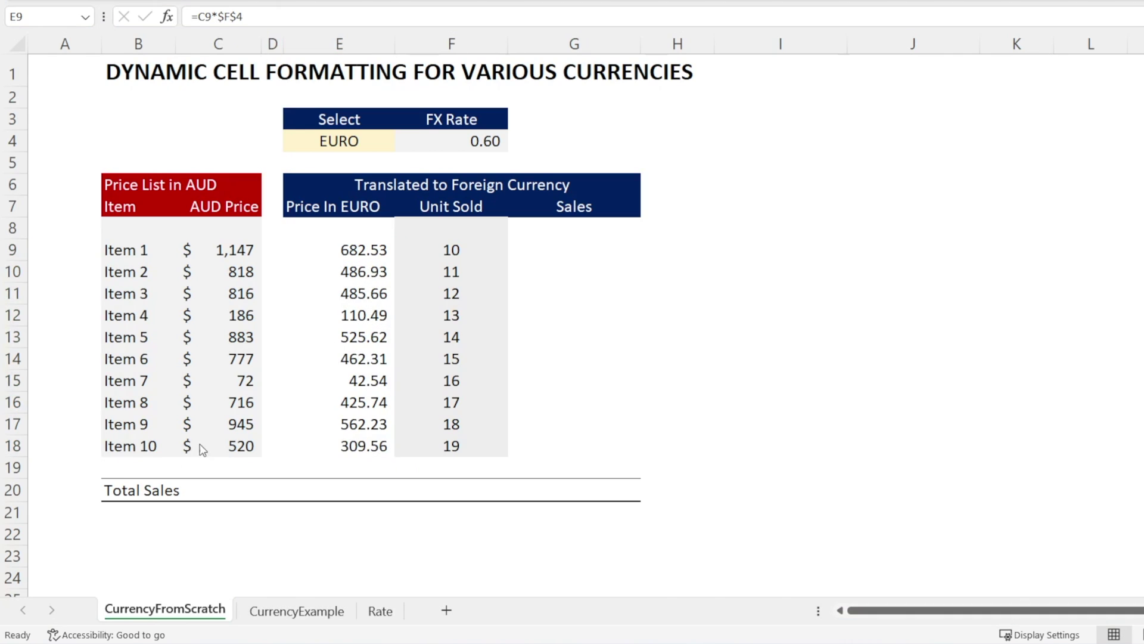
{"action": "left_click", "coordinate": [351, 251]}
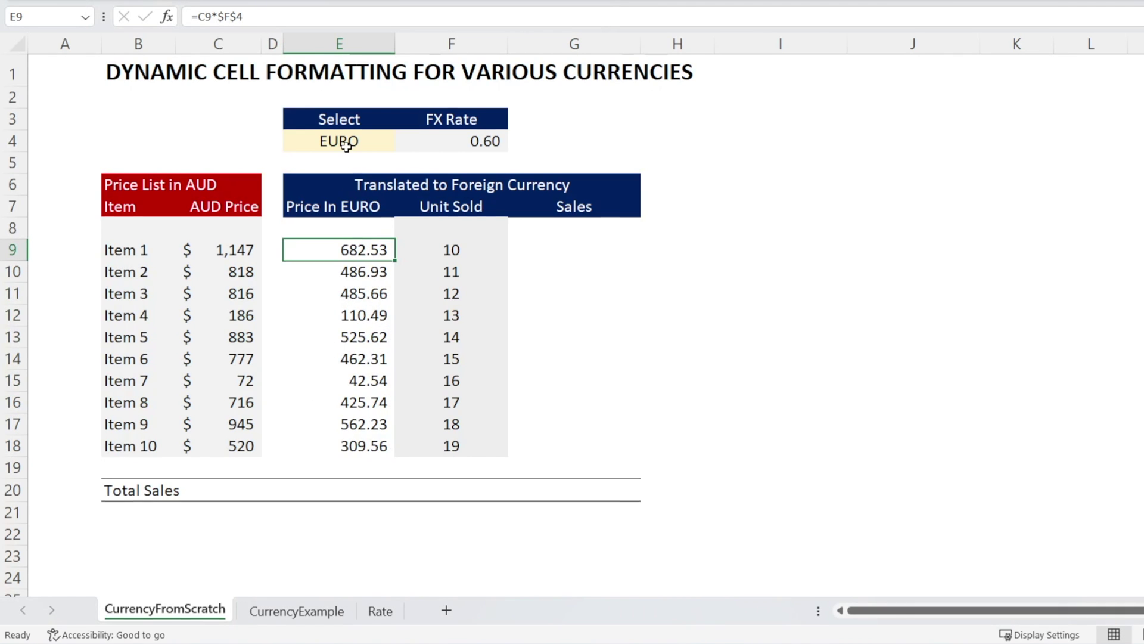
Start a new formula-based conditional formatting rule with formula =$E$4="EURO"
{"action": "left_click", "coordinate": [657, 65]}
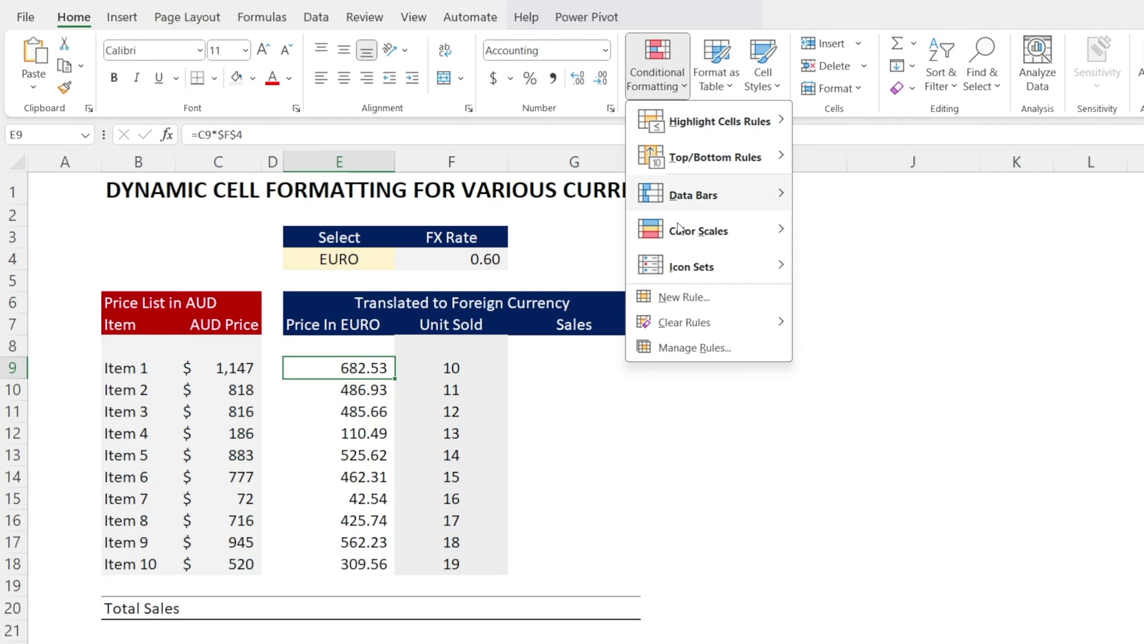
{"action": "left_click", "coordinate": [686, 296]}
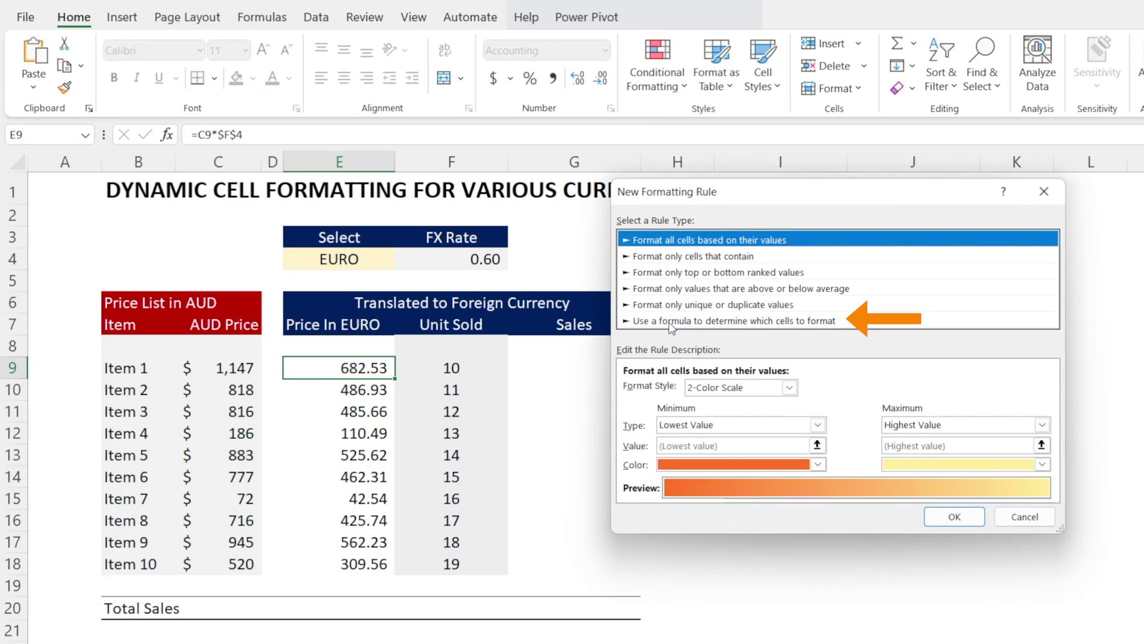
{"action": "left_click", "coordinate": [671, 322]}
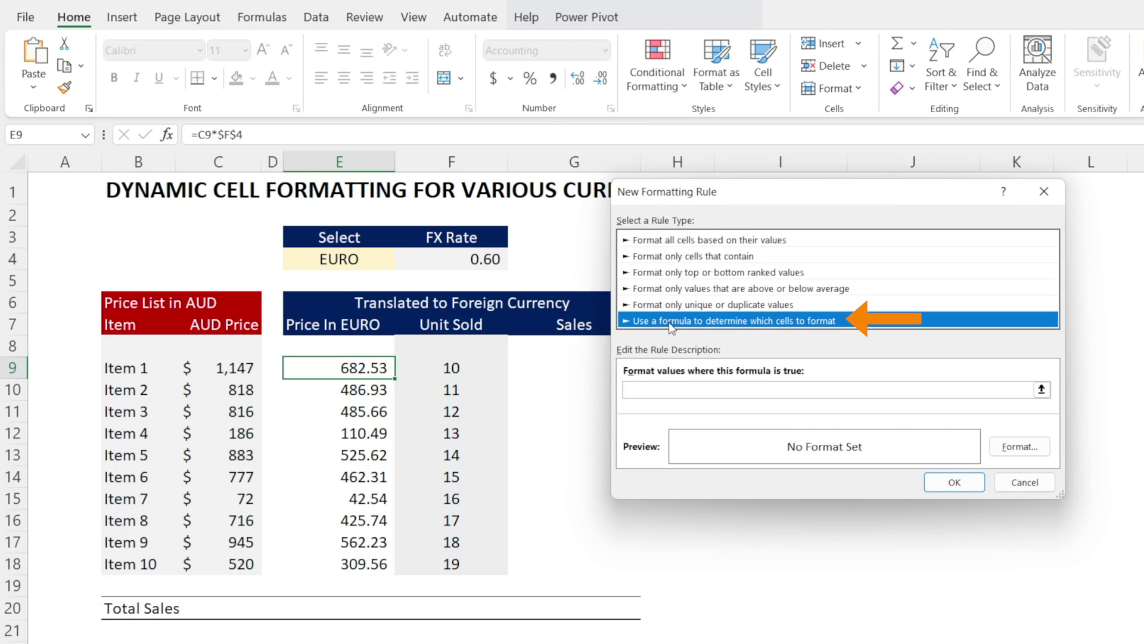
{"action": "left_click", "coordinate": [710, 388]}
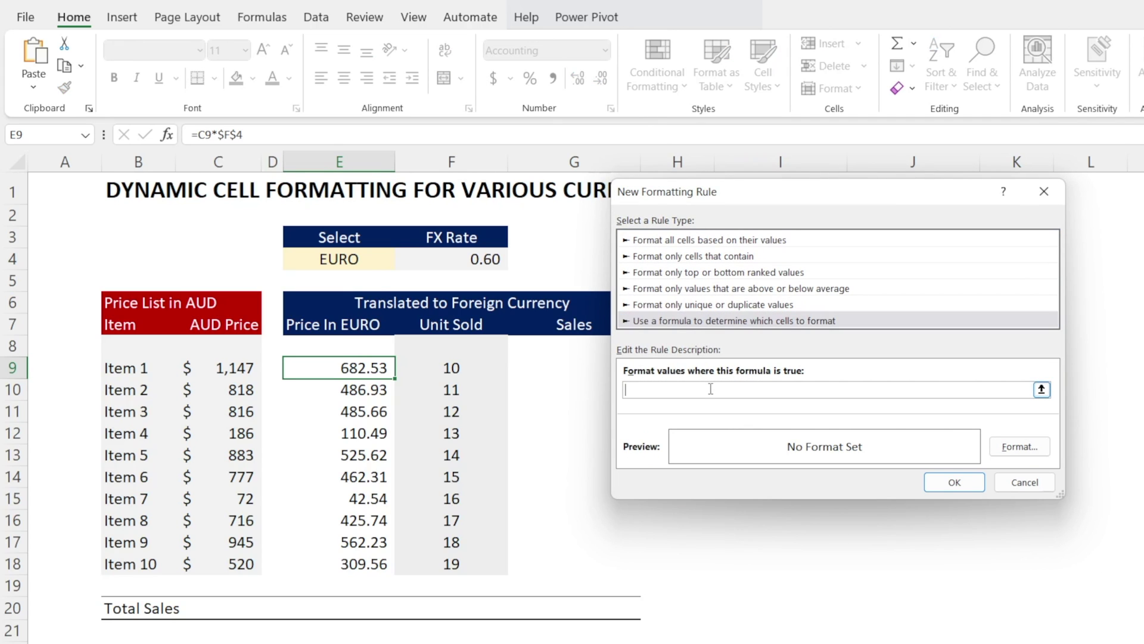
{"action": "left_click", "coordinate": [365, 262]}
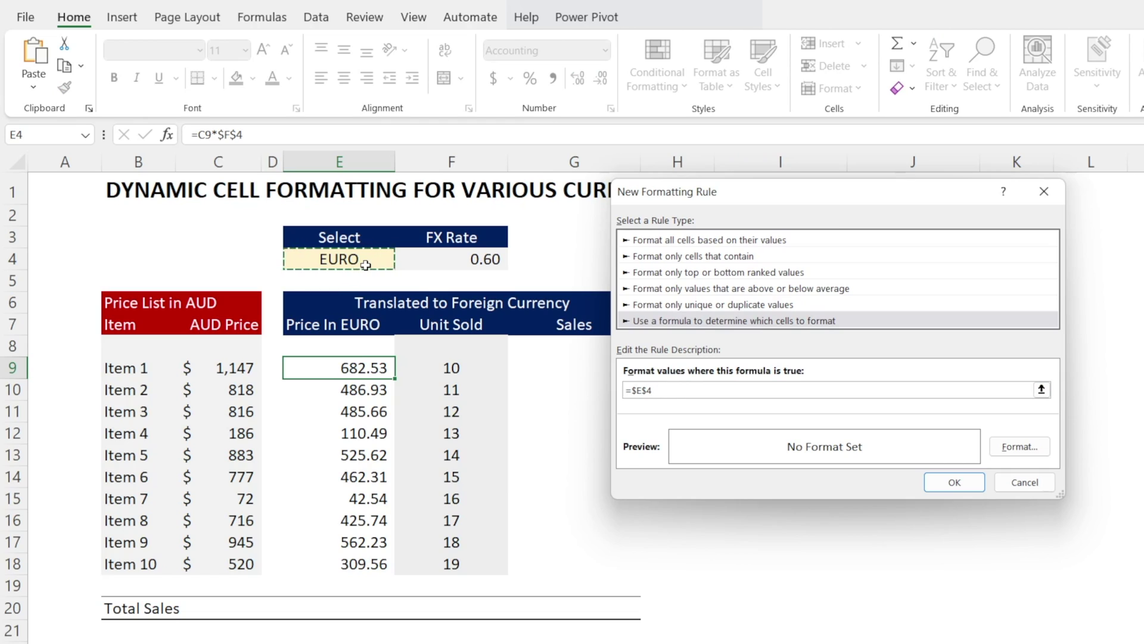
{"action": "type", "text": "=\"E"}
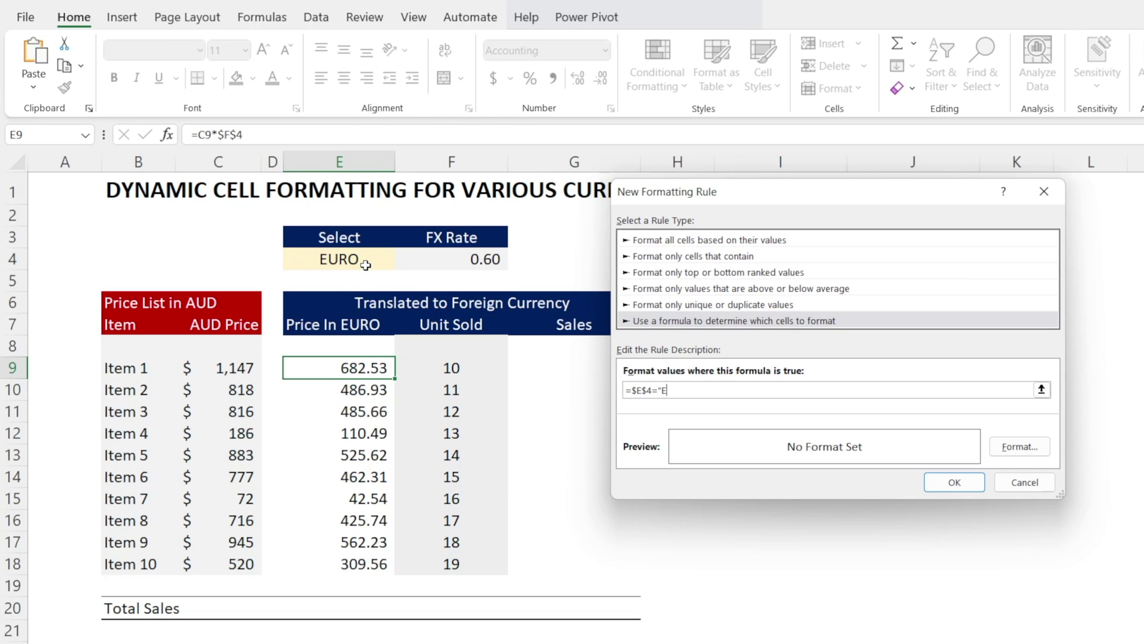
{"action": "type", "text": "URO\""}
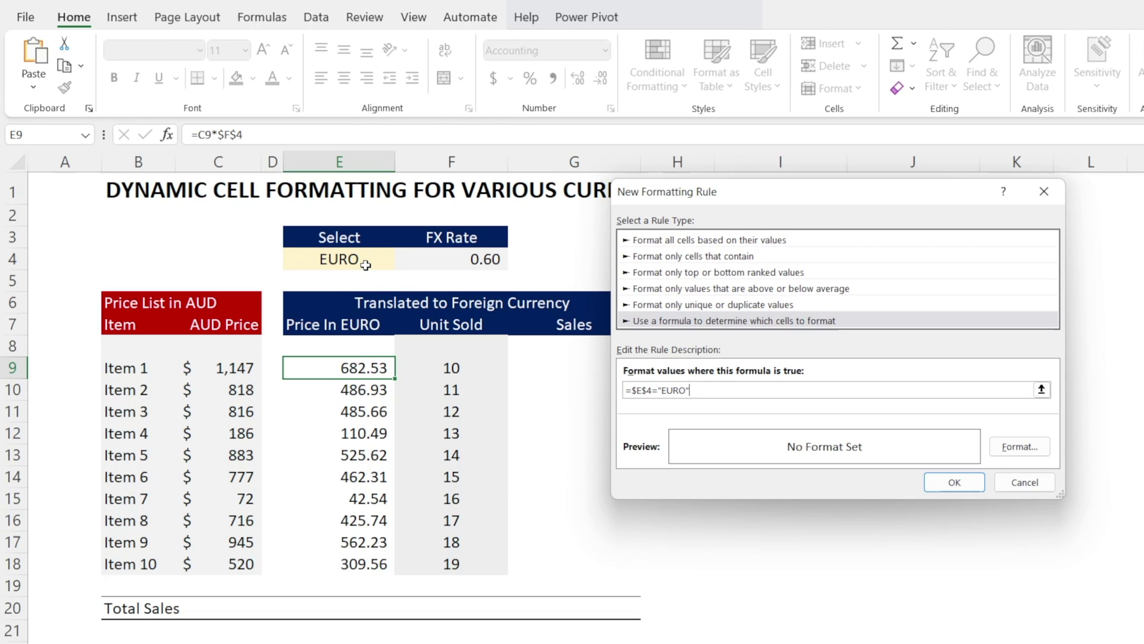
Give the EURO rule an Accounting format with the € Portuguese (Portugal) symbol after the amount, and save it
{"action": "left_click", "coordinate": [1011, 444]}
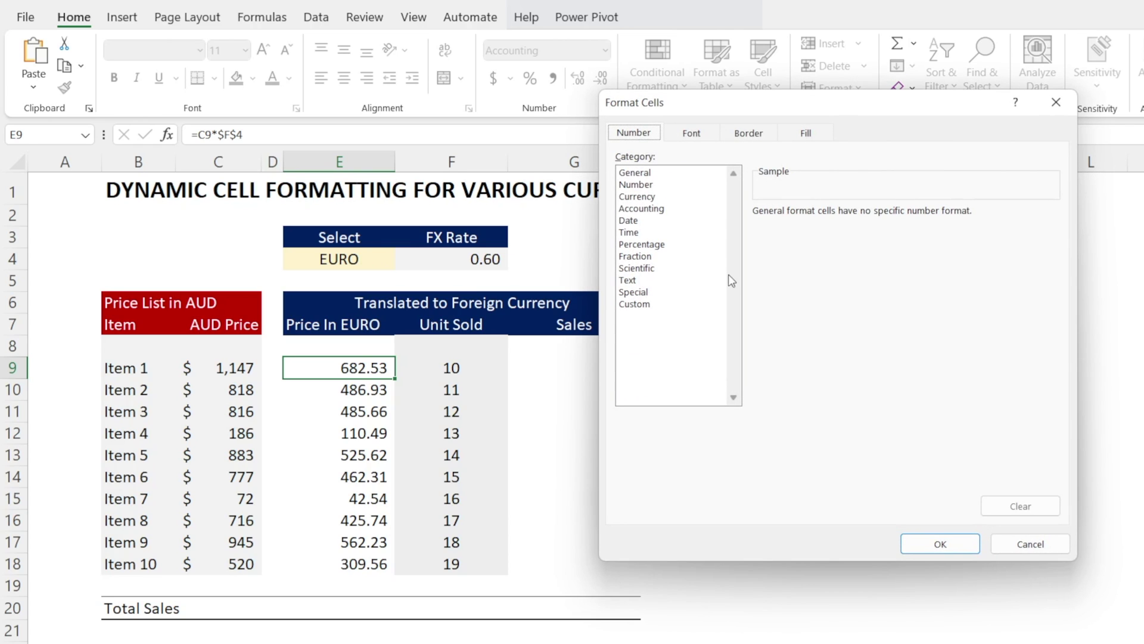
{"action": "left_click", "coordinate": [650, 209]}
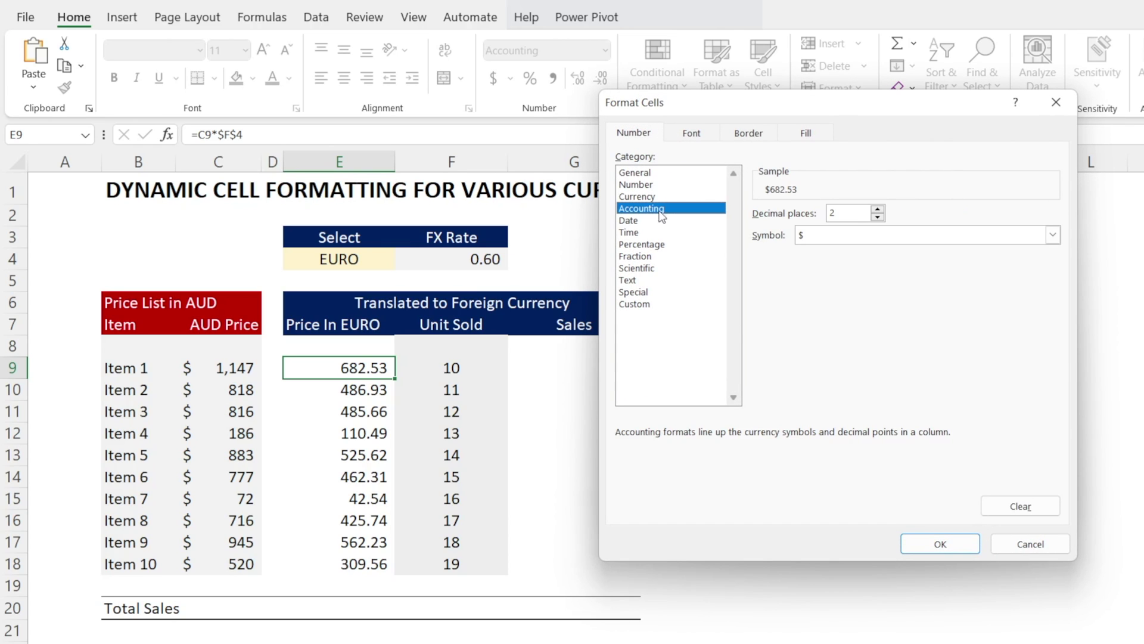
{"action": "left_click", "coordinate": [1053, 235]}
{"action": "left_click_drag", "start_coordinate": [1058, 269], "coordinate": [1053, 301]}
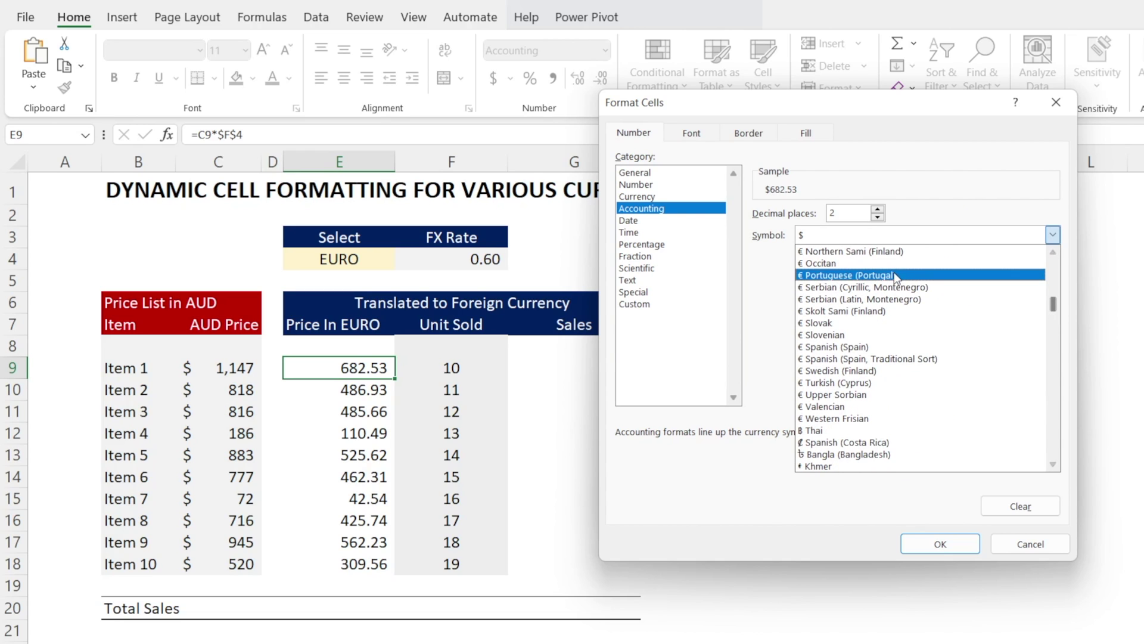
{"action": "left_click", "coordinate": [876, 274]}
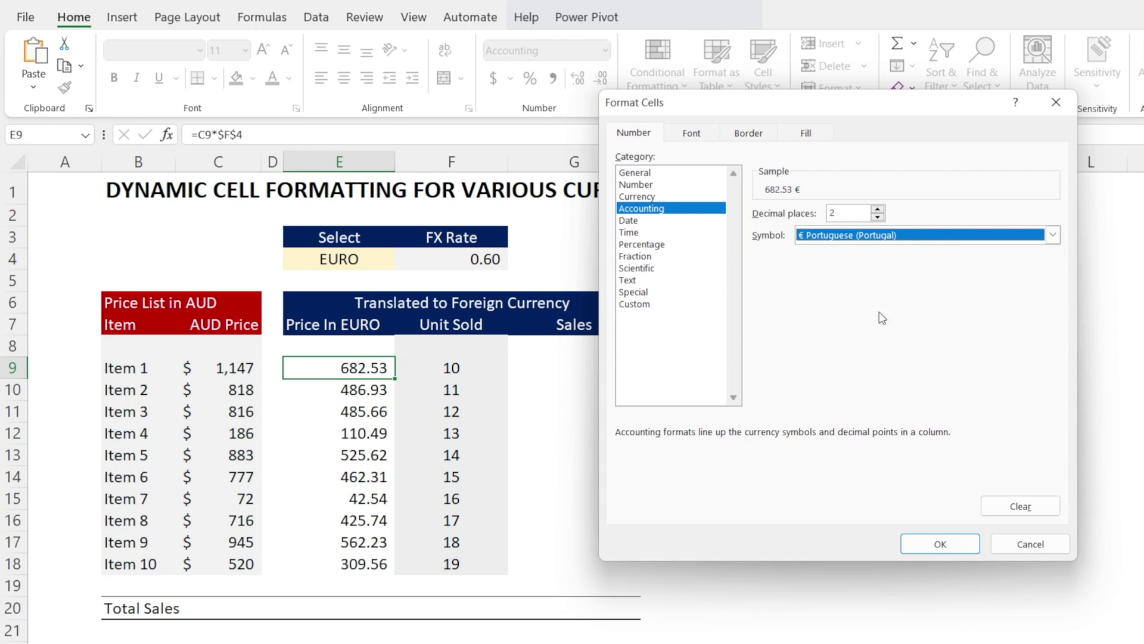
{"action": "left_click", "coordinate": [933, 550]}
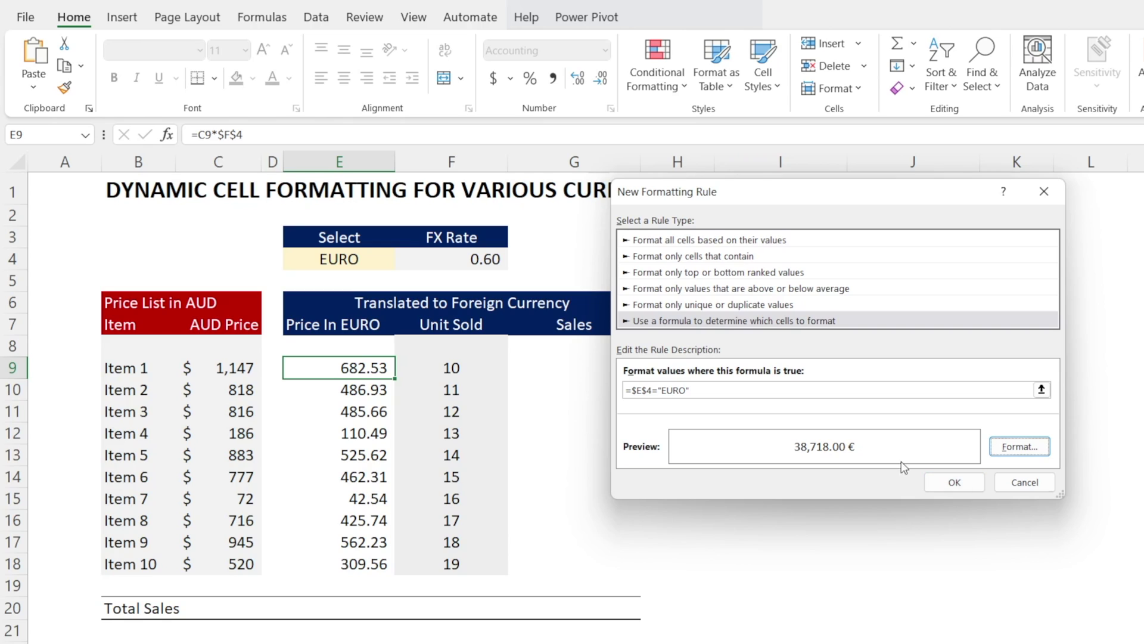
{"action": "left_click", "coordinate": [947, 480]}
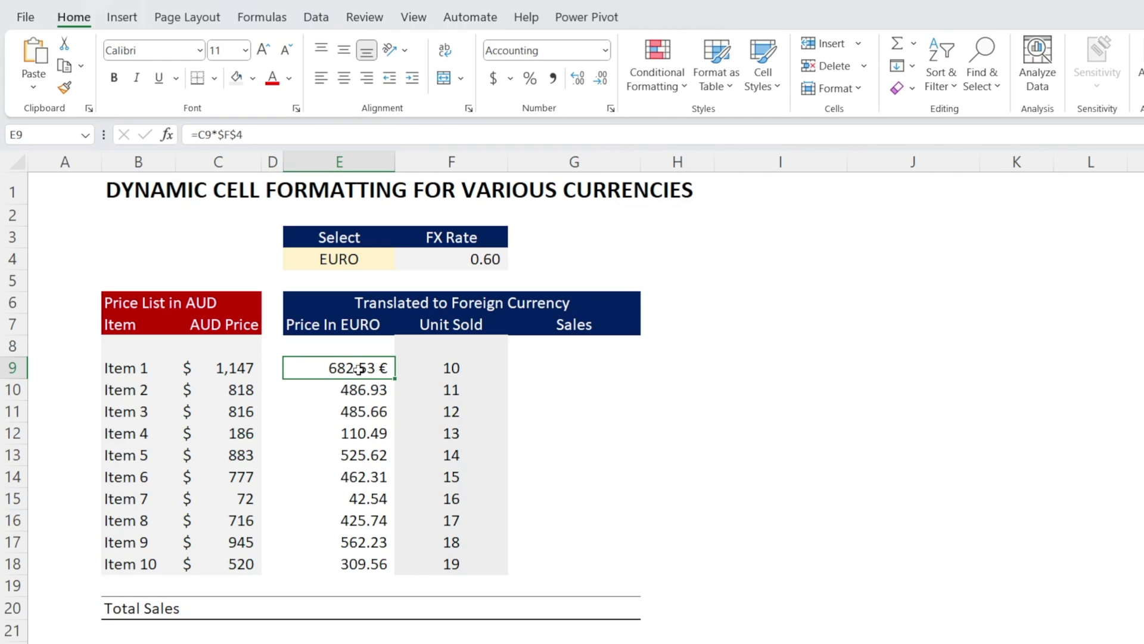
Reopen the EURO rule from Manage Rules for editing and bring up its number format settings
{"action": "left_click", "coordinate": [655, 97]}
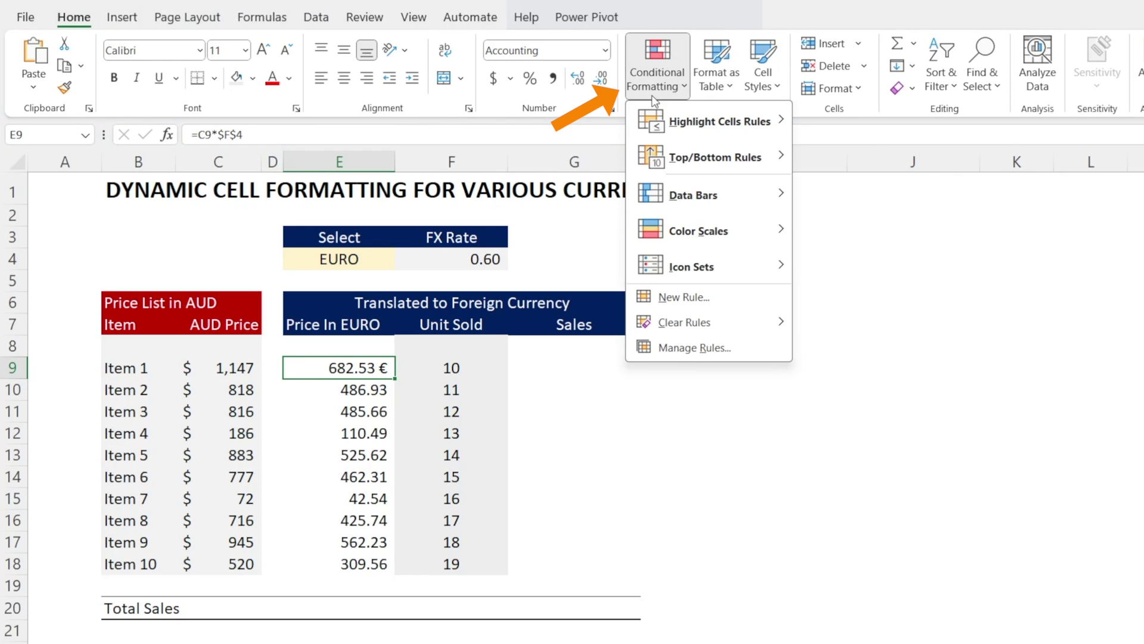
{"action": "left_click", "coordinate": [659, 355]}
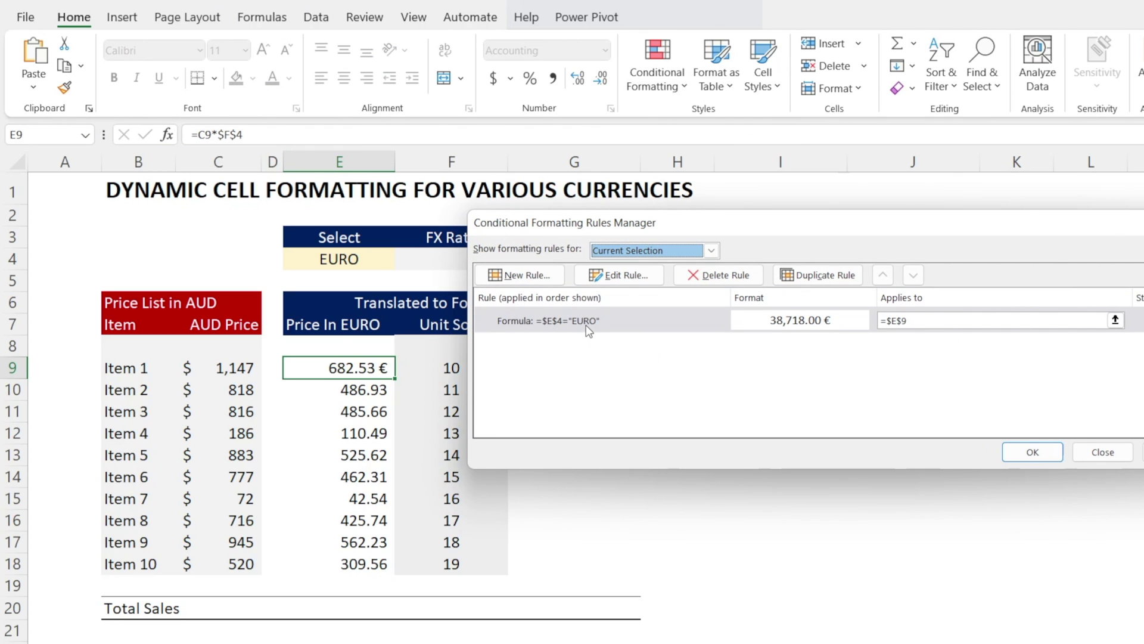
{"action": "left_click", "coordinate": [589, 322]}
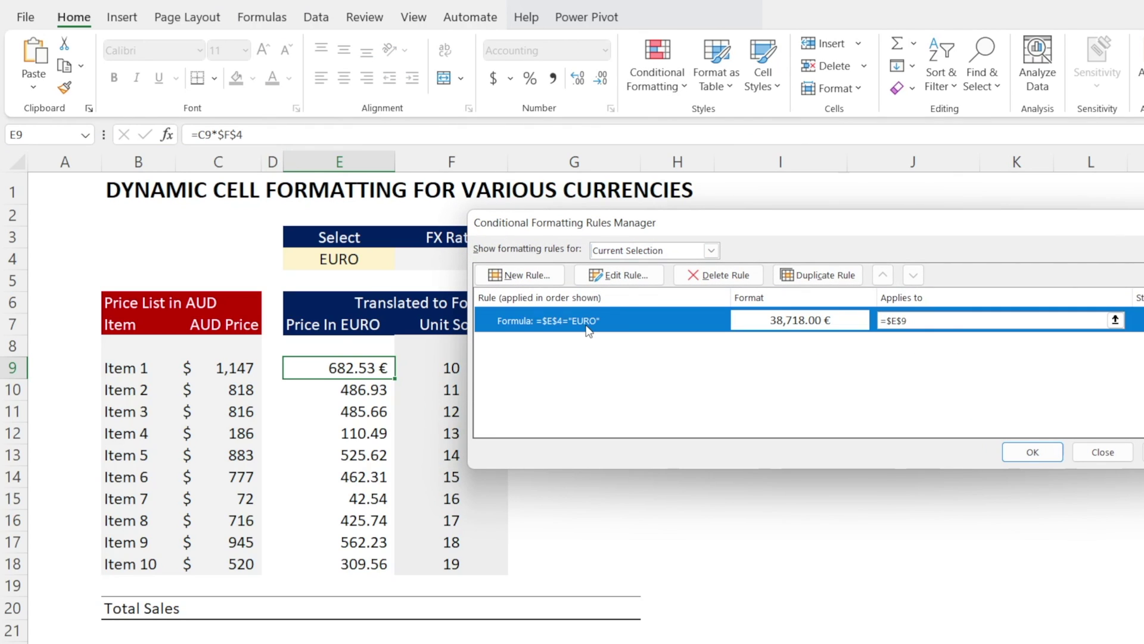
{"action": "left_click", "coordinate": [636, 278]}
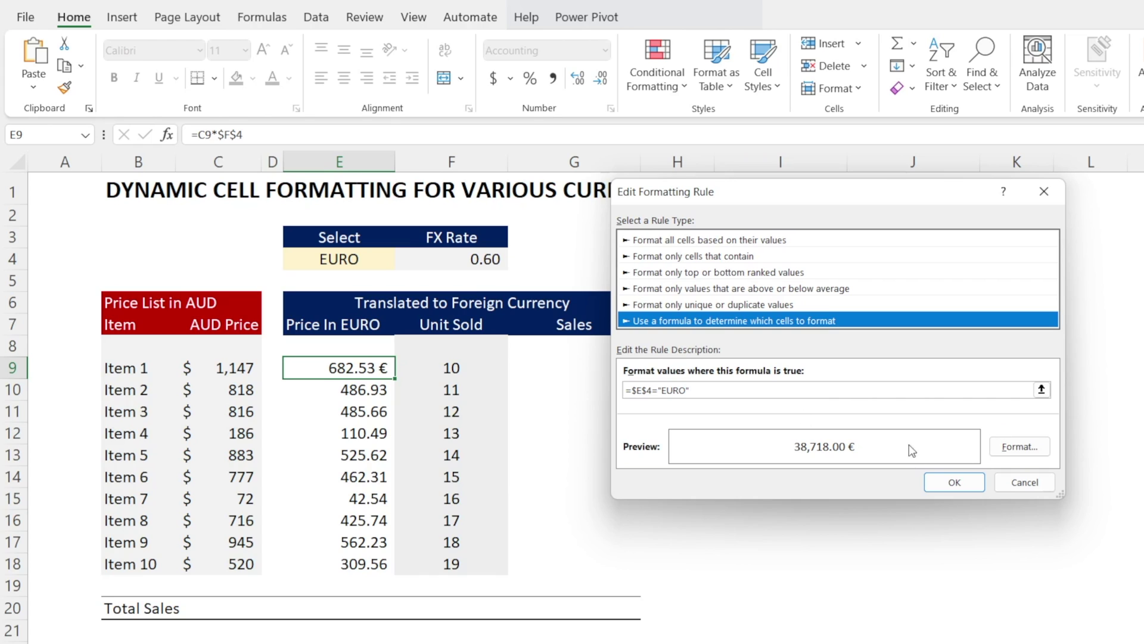
{"action": "left_click", "coordinate": [1021, 448]}
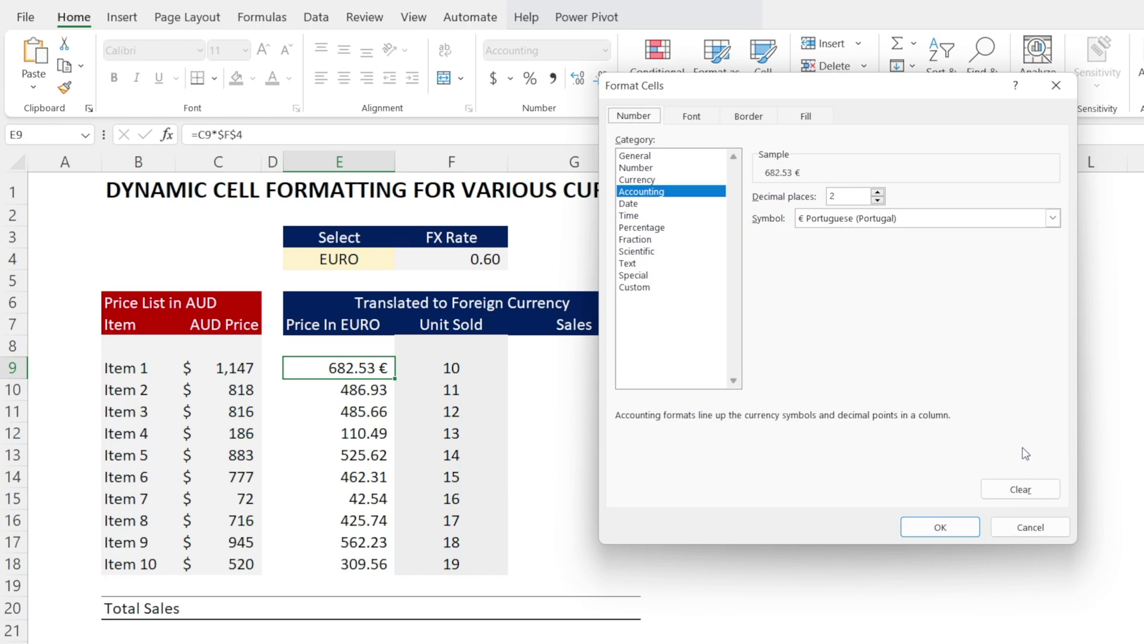
Switch to a Custom code and move the [€] tag in front of the number
{"action": "left_click", "coordinate": [637, 288]}
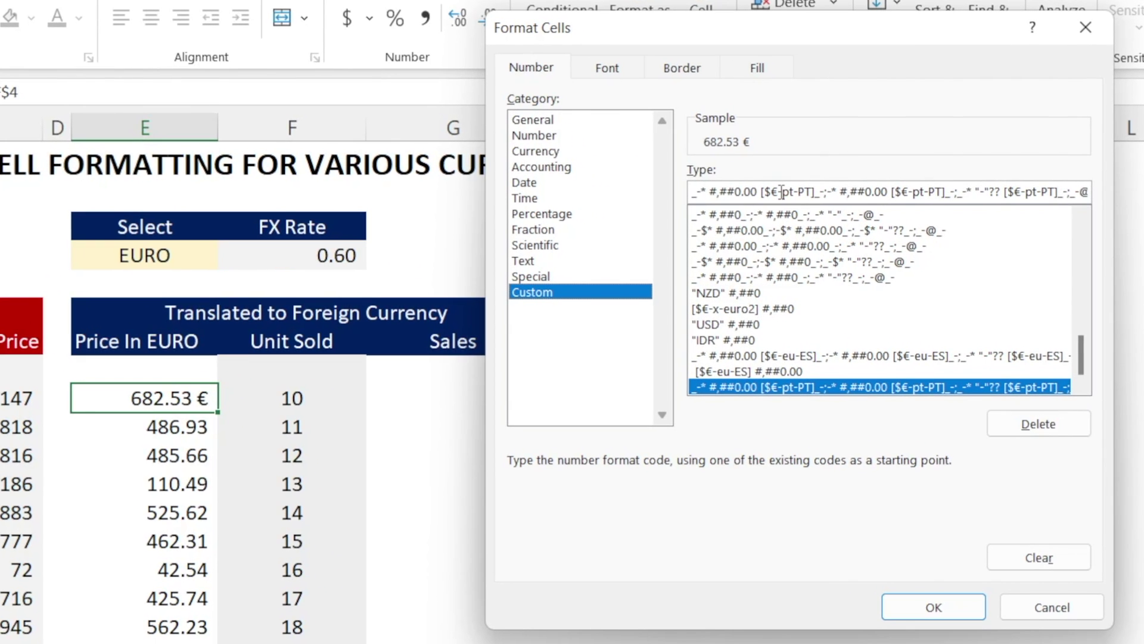
{"action": "left_click_drag", "start_coordinate": [780, 190], "coordinate": [814, 192]}
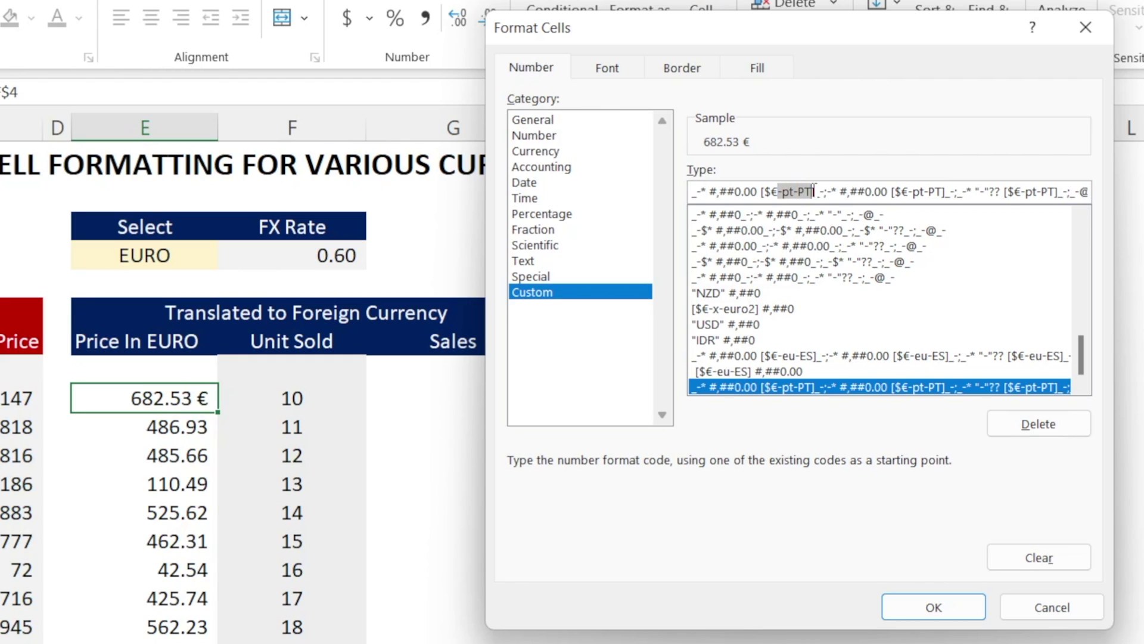
{"action": "key", "text": "BackSpace"}
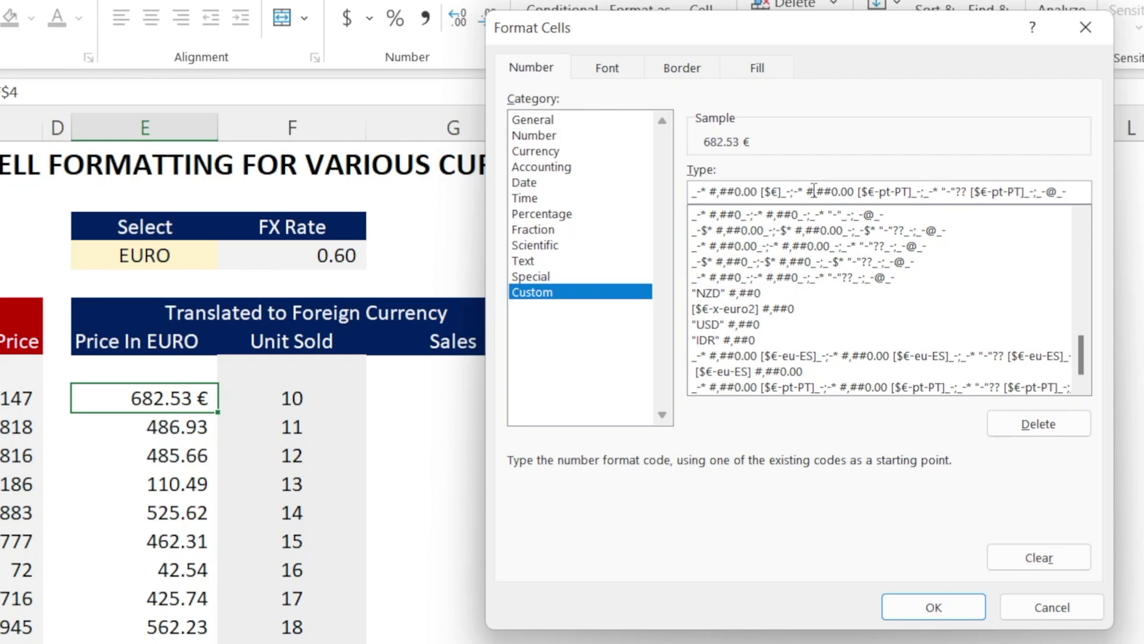
{"action": "key", "text": "Left"}
{"action": "key", "text": "BackSpace"}
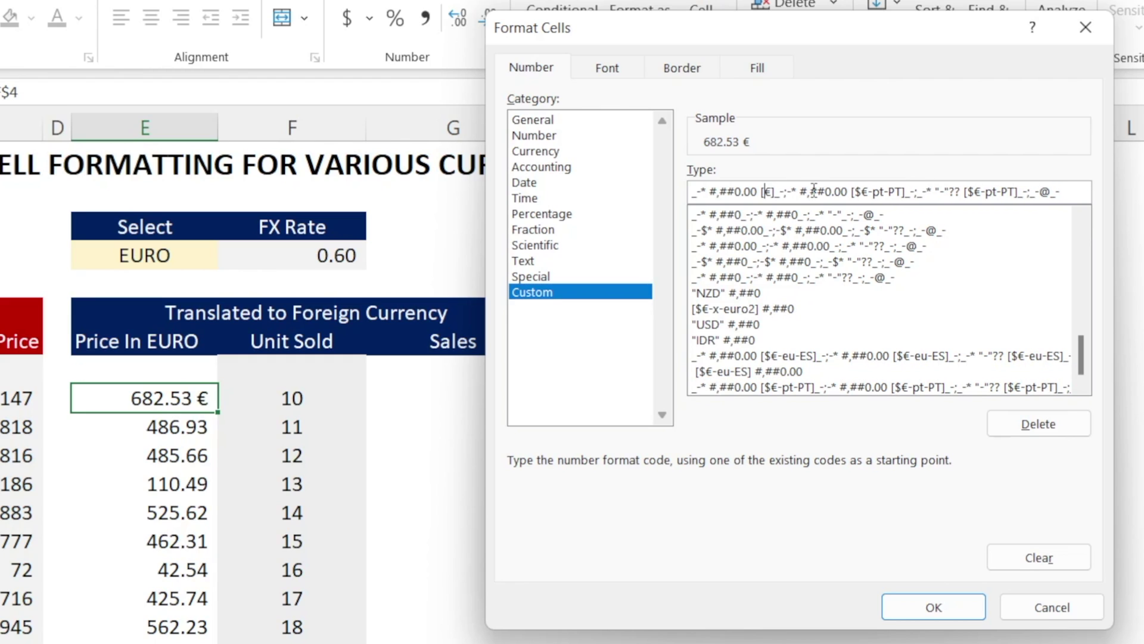
{"action": "left_click_drag", "start_coordinate": [773, 194], "coordinate": [1094, 206]}
{"action": "left_click", "coordinate": [792, 192]}
{"action": "key", "text": "BackSpace"}
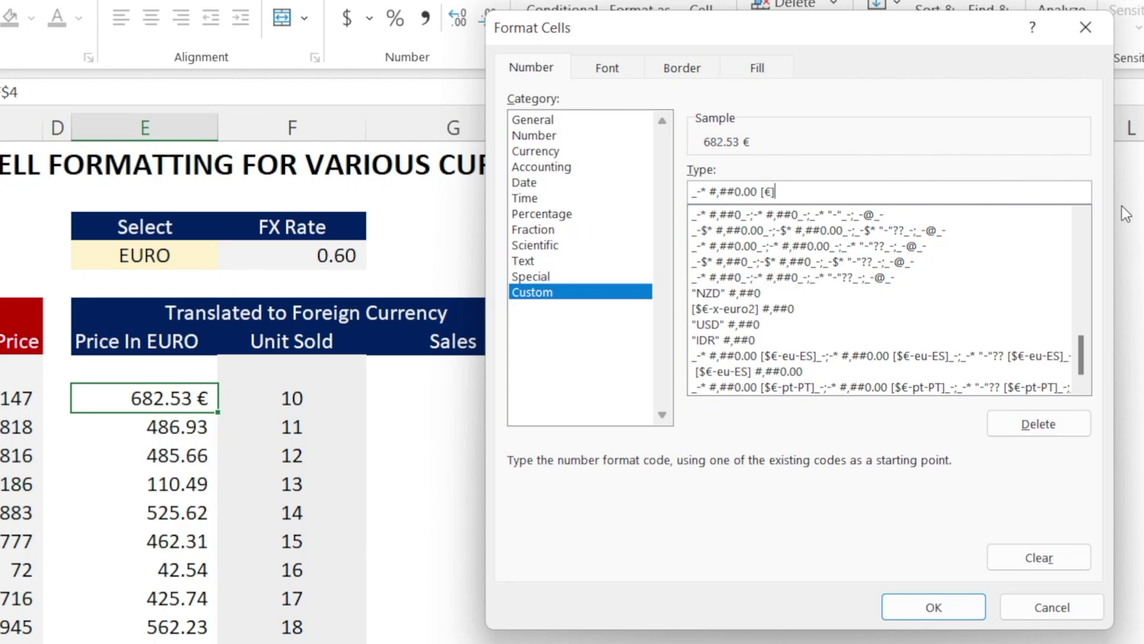
{"action": "key", "text": "shift+Left"}
{"action": "key", "text": "shift+Left"}
{"action": "key", "text": "ctrl+x"}
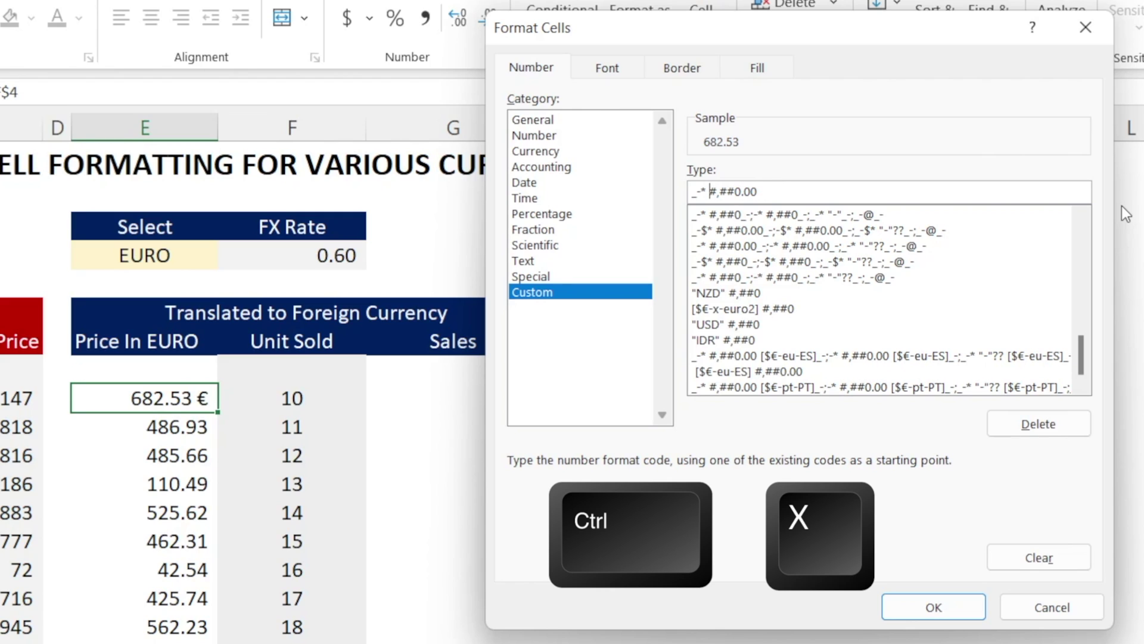
{"action": "key", "text": "BackSpace"}
{"action": "key", "text": "BackSpace"}
{"action": "key", "text": "BackSpace"}
{"action": "key", "text": "BackSpace"}
{"action": "key", "text": "ctrl+v"}
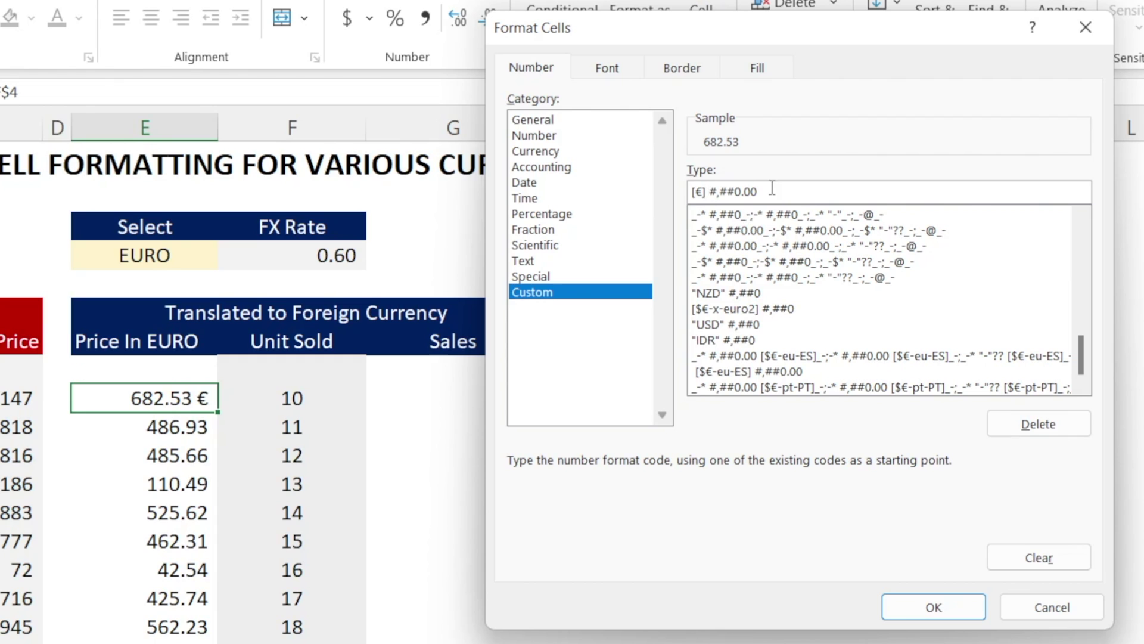
Fix the invalid code by replacing the brackets around € with quotes, giving "€" #,##0.00, and confirm
{"action": "left_click", "coordinate": [951, 609]}
{"action": "left_click", "coordinate": [556, 488]}
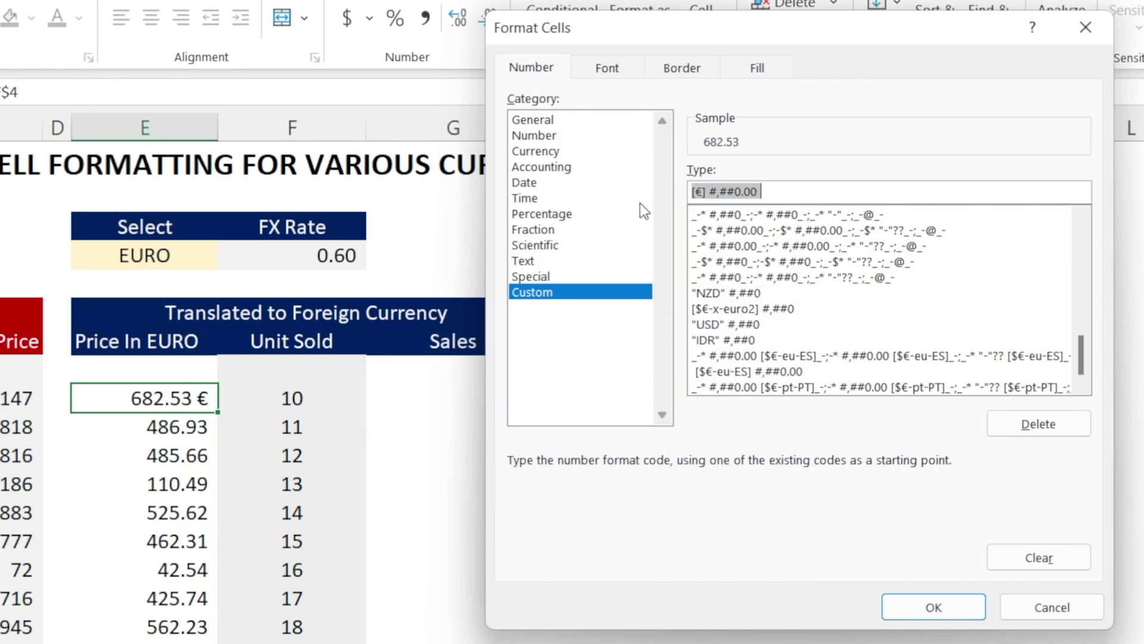
{"action": "left_click", "coordinate": [707, 189]}
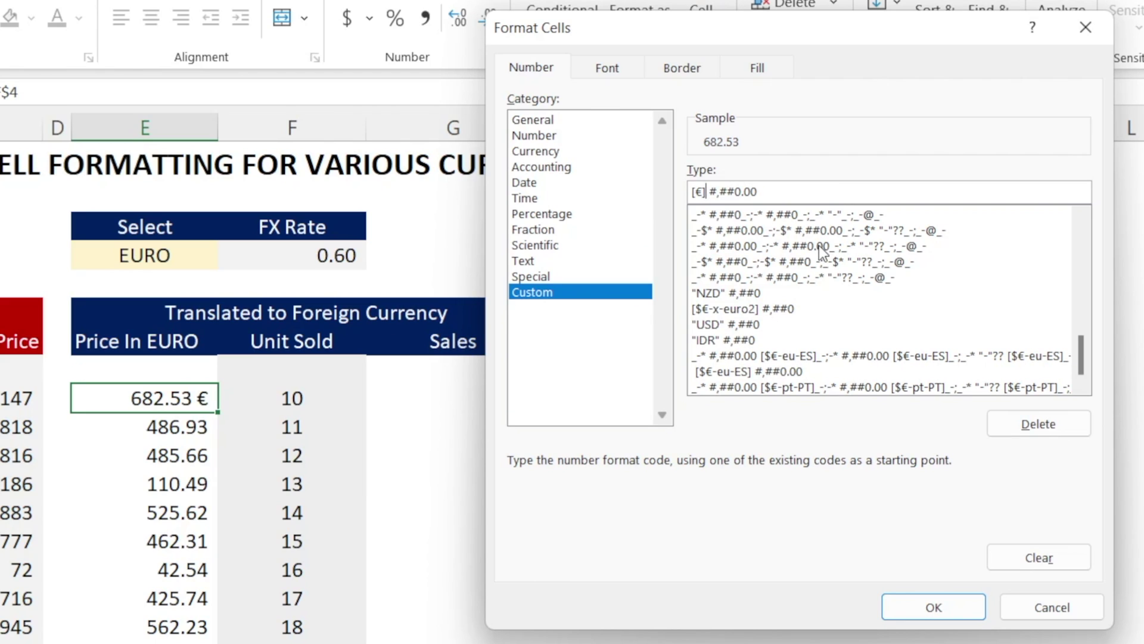
{"action": "key", "text": "BackSpace"}
{"action": "type", "text": "\""}
{"action": "key", "text": "BackSpace"}
{"action": "type", "text": "\""}
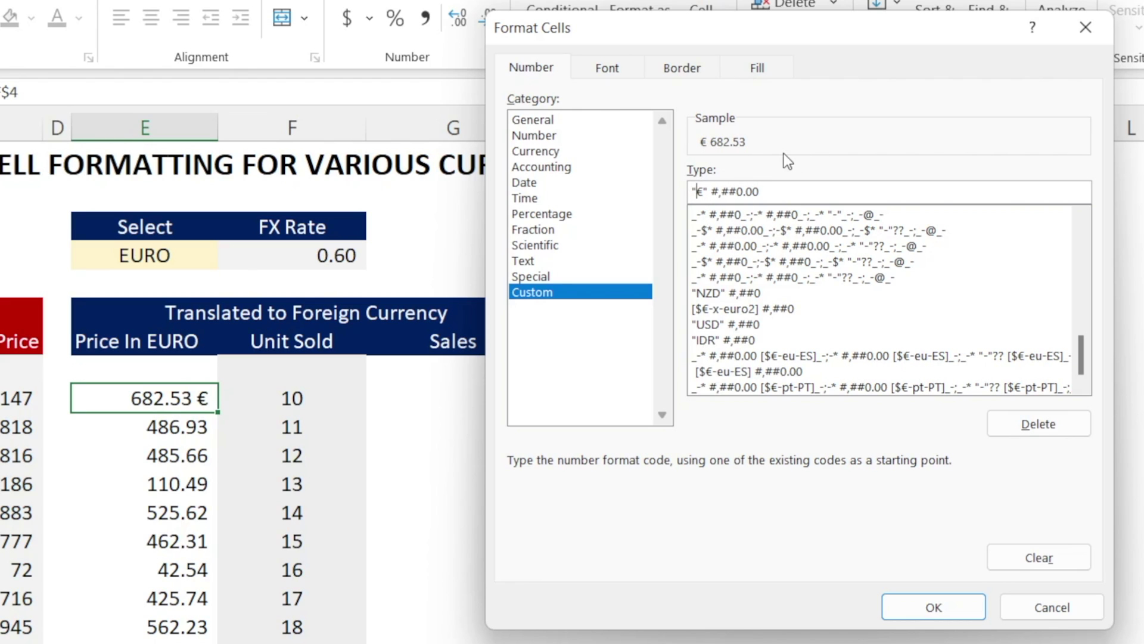
{"action": "left_click", "coordinate": [932, 606]}
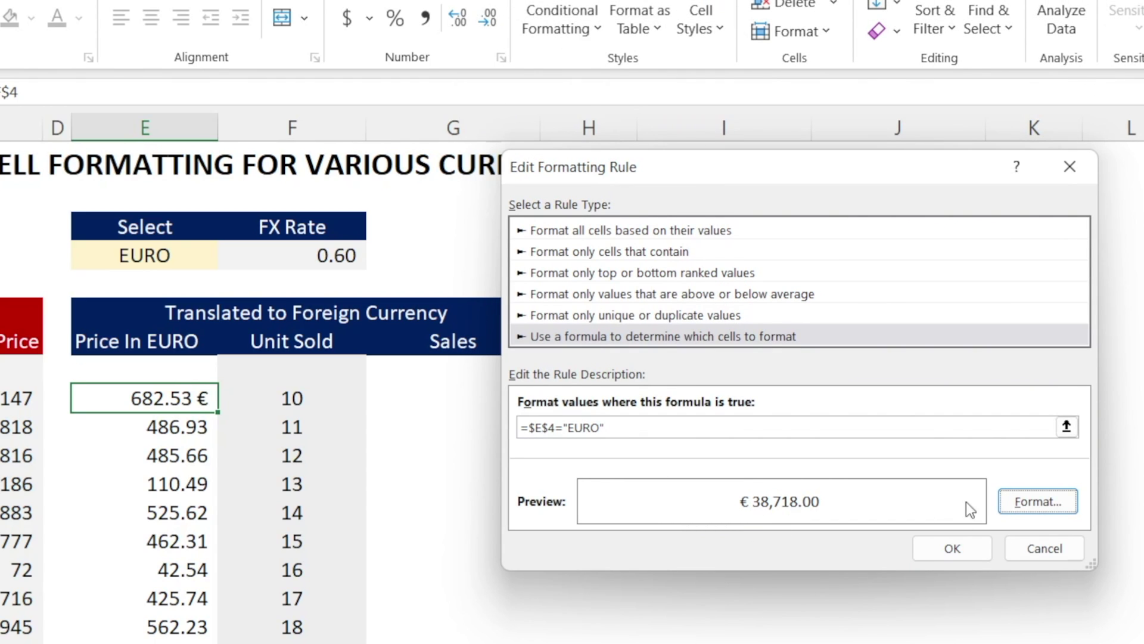
Add a negative-number section to the EURO format code: a semicolon, then the code with a minus sign
{"action": "left_click", "coordinate": [1029, 500]}
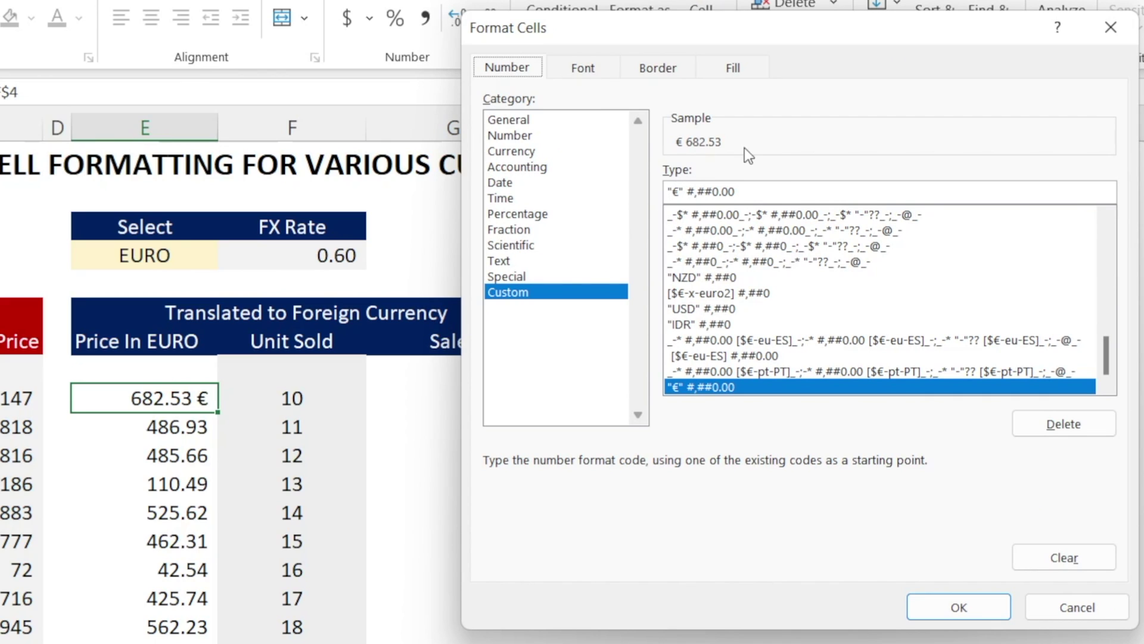
{"action": "left_click", "coordinate": [767, 185]}
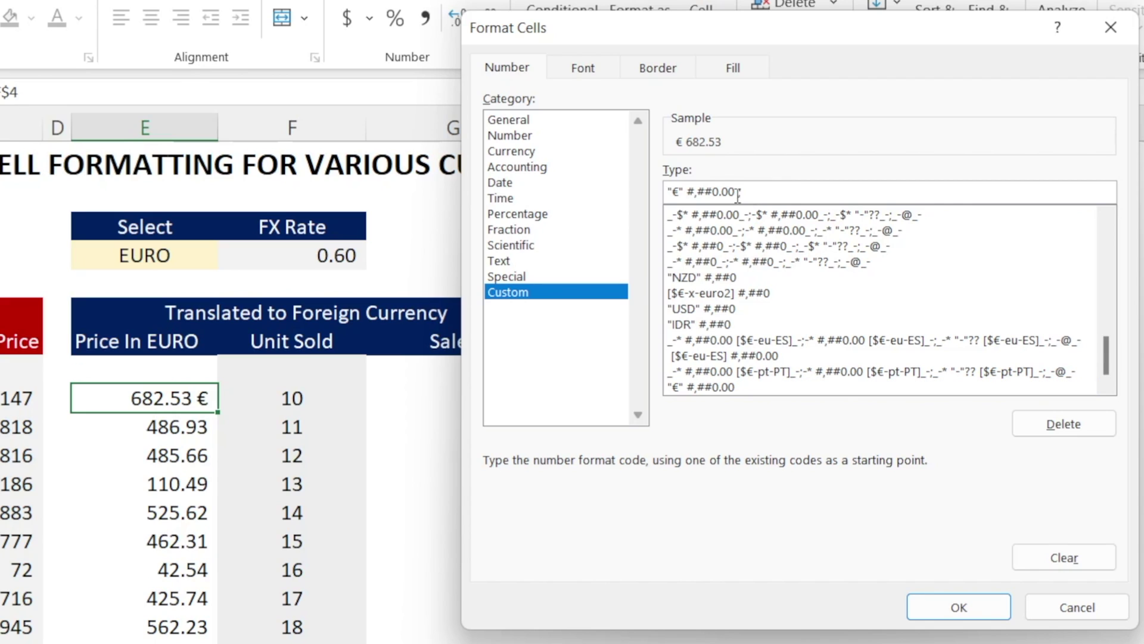
{"action": "left_click_drag", "start_coordinate": [738, 195], "coordinate": [632, 194]}
{"action": "key", "text": "ctrl+c"}
{"action": "left_click", "coordinate": [841, 192]}
{"action": "type", "text": ";"}
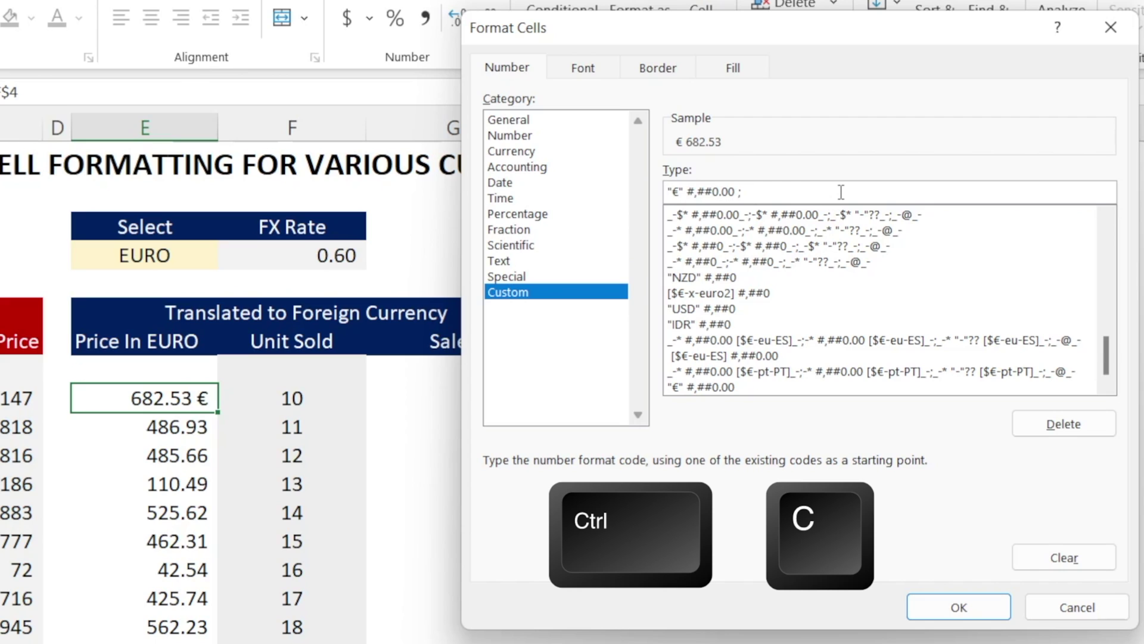
{"action": "key", "text": "ctrl+v"}
{"action": "key", "text": "Left"}
{"action": "key", "text": "Left"}
{"action": "key", "text": "Left"}
{"action": "key", "text": "Left"}
{"action": "key", "text": "Left"}
{"action": "key", "text": "Left"}
{"action": "key", "text": "Left"}
{"action": "key", "text": "Left"}
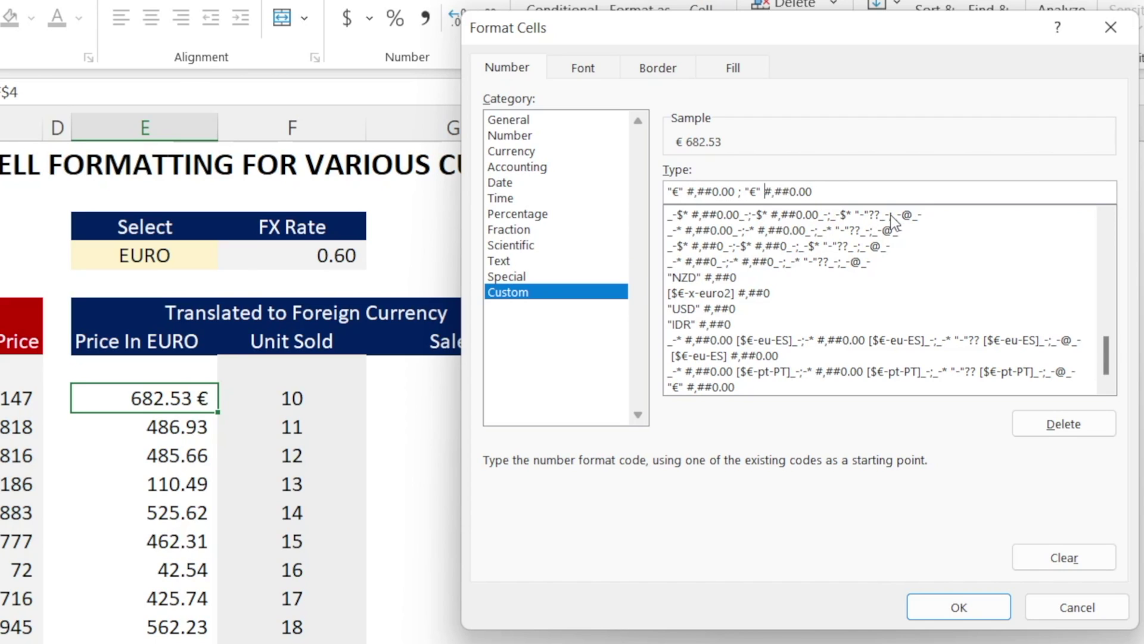
{"action": "type", "text": "-"}
Add a third zero-value section without the number, then confirm the format and save the rule
{"action": "left_click_drag", "start_coordinate": [746, 192], "coordinate": [814, 192]}
{"action": "key", "text": "ctrl+c"}
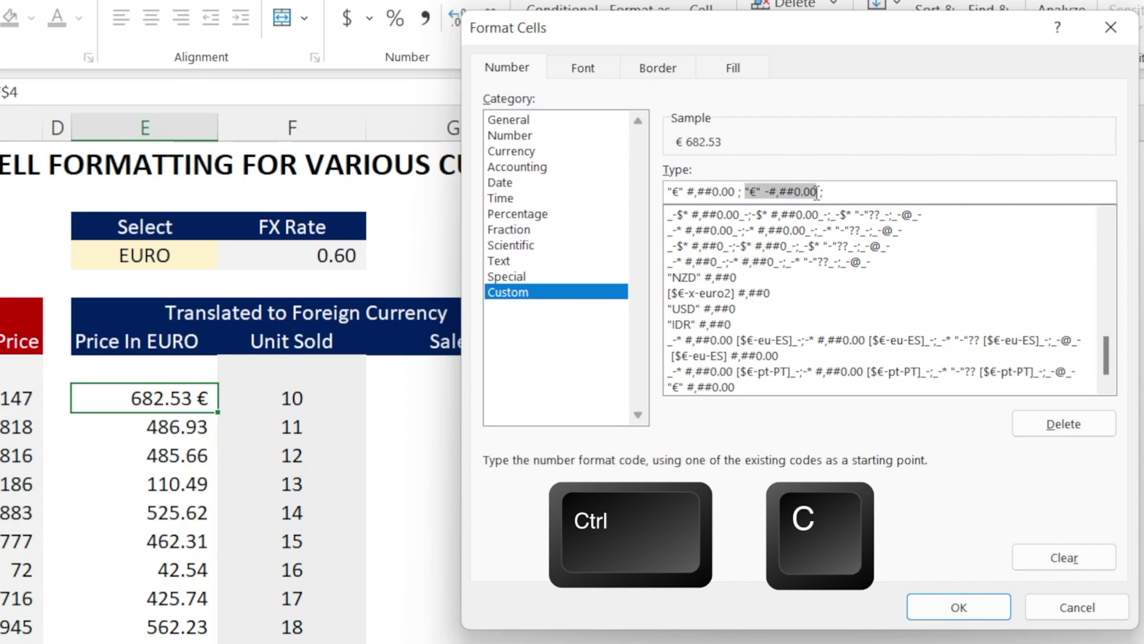
{"action": "left_click", "coordinate": [844, 192]}
{"action": "key", "text": "ctrl+v"}
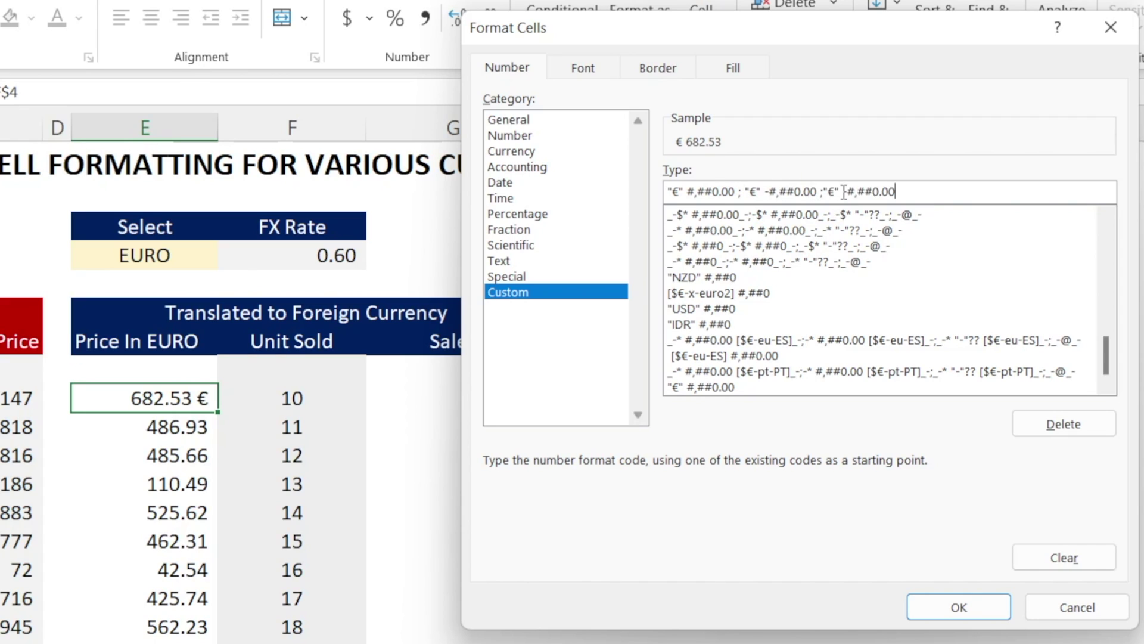
{"action": "left_click", "coordinate": [824, 192]}
{"action": "left_click_drag", "start_coordinate": [851, 192], "coordinate": [1126, 204]}
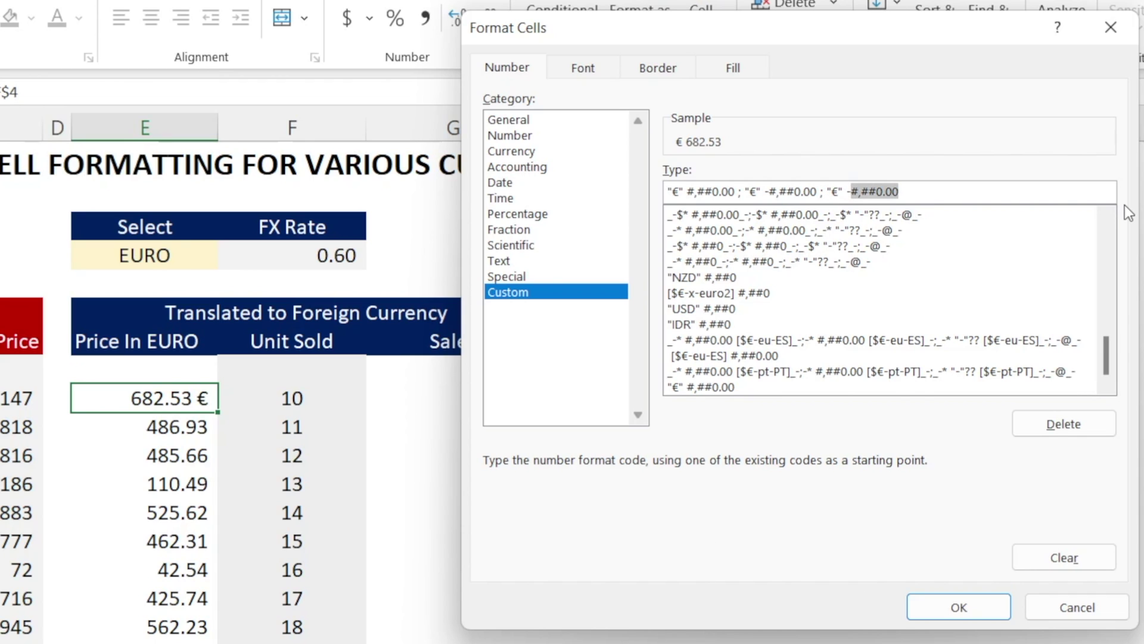
{"action": "key", "text": "BackSpace"}
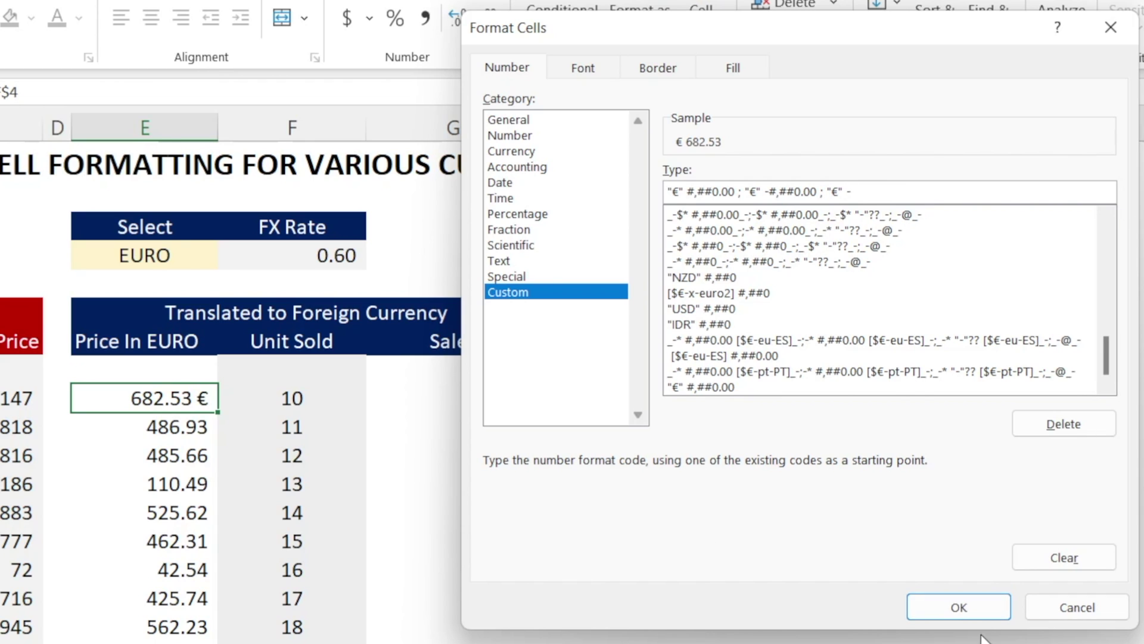
{"action": "left_click", "coordinate": [985, 606]}
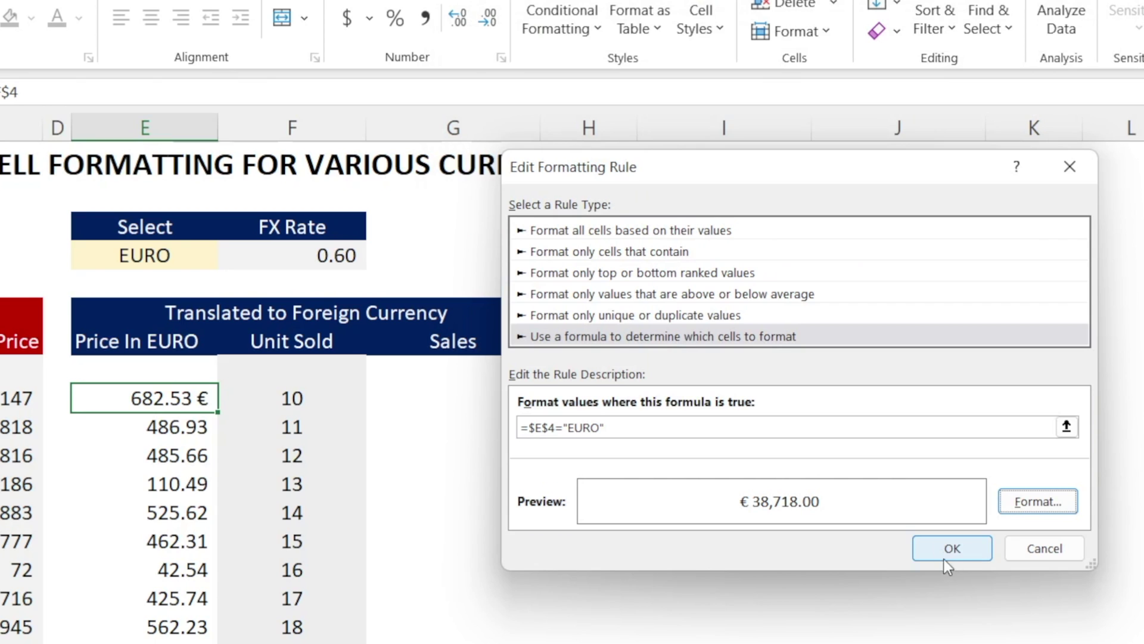
{"action": "left_click", "coordinate": [951, 555]}
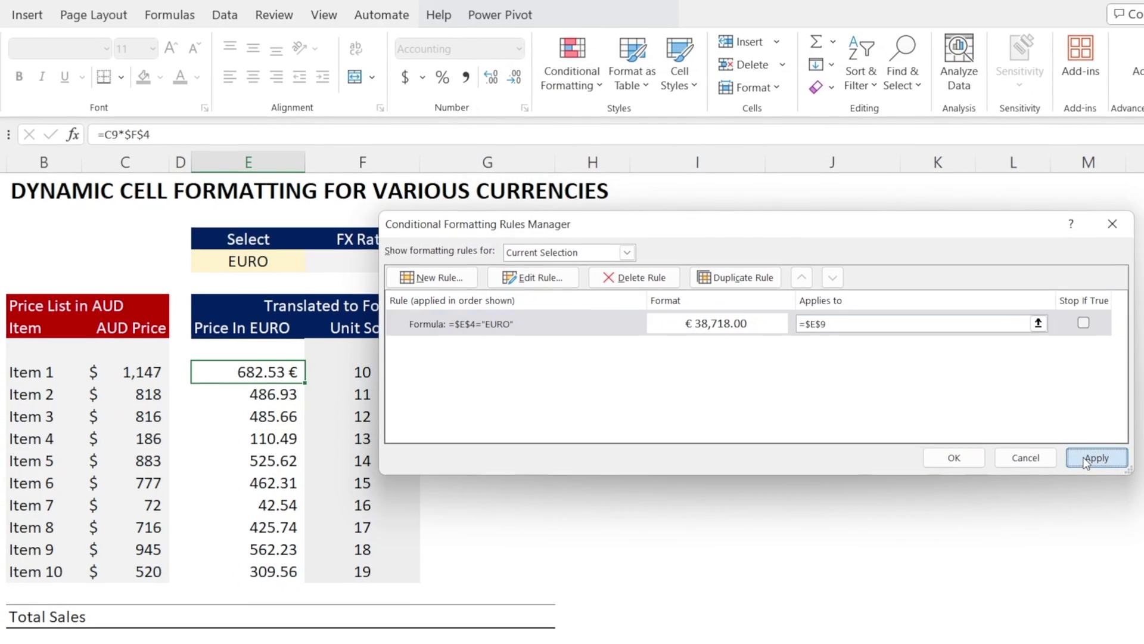
Apply the EURO rule, test C9's price as negative and zero, then undo the changes
{"action": "left_click", "coordinate": [1085, 458]}
{"action": "left_click", "coordinate": [953, 457]}
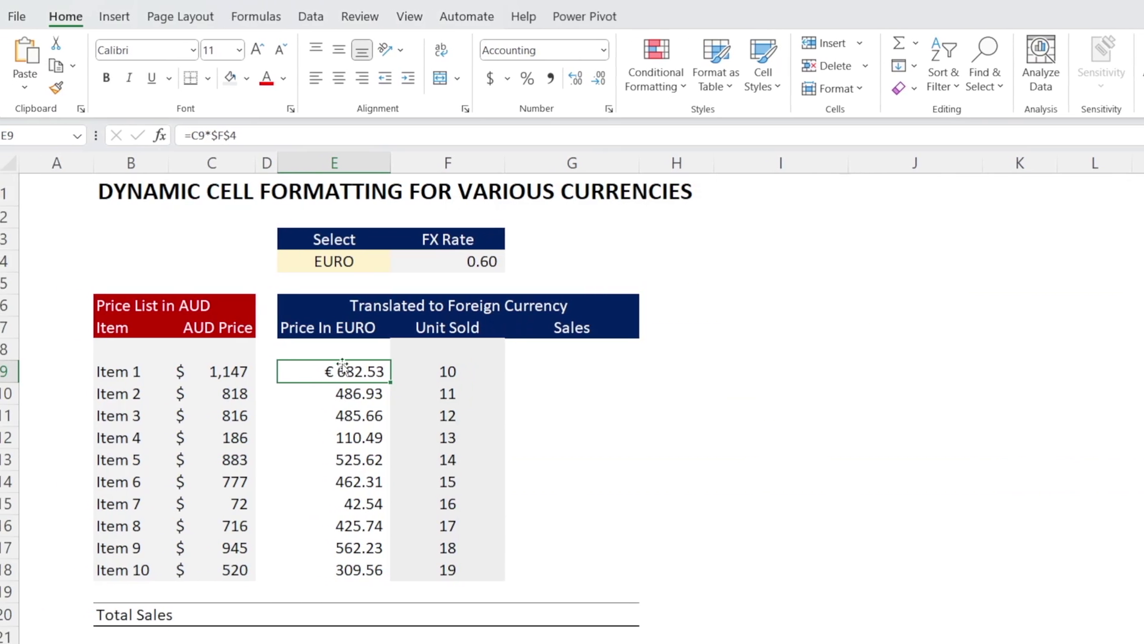
{"action": "left_click", "coordinate": [218, 370]}
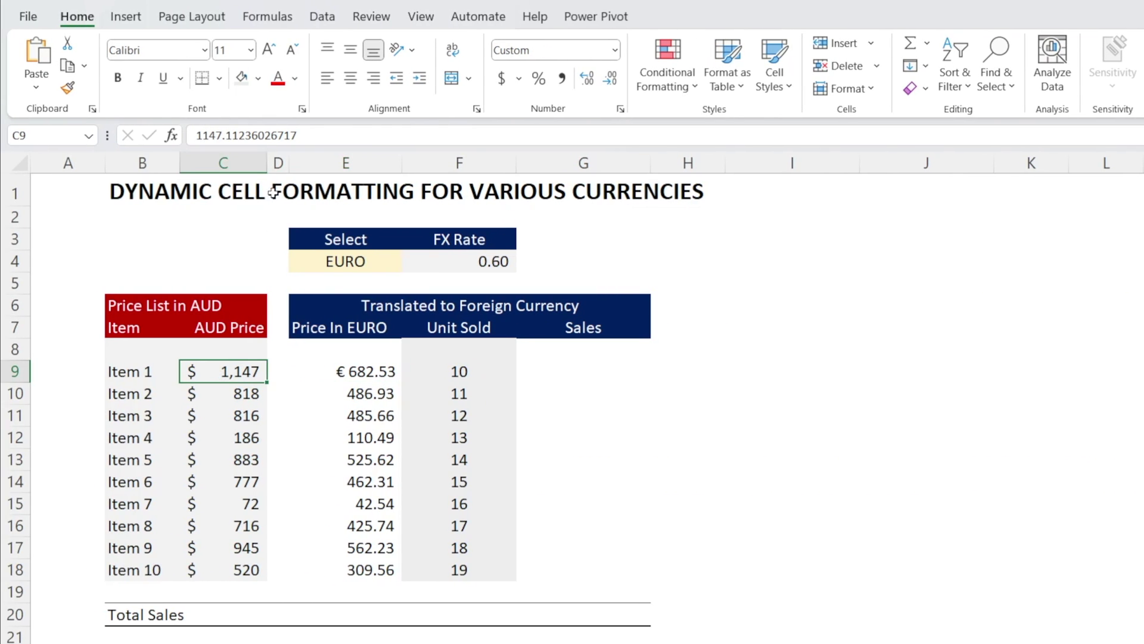
{"action": "left_click", "coordinate": [197, 136]}
{"action": "type", "text": "-"}
{"action": "key", "text": "Return"}
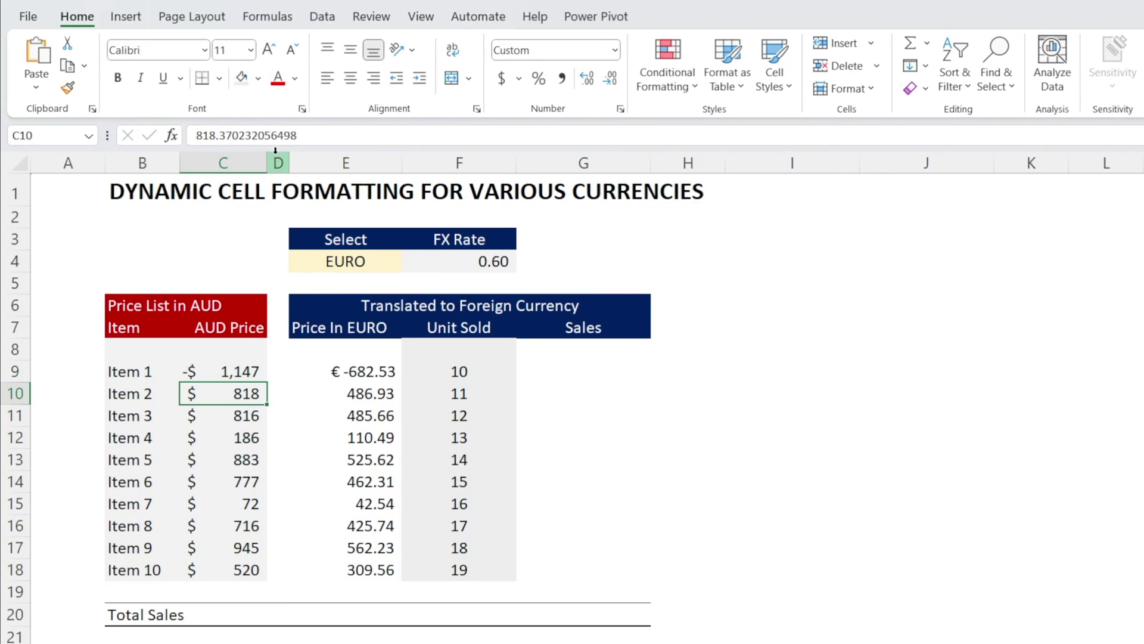
{"action": "key", "text": "Up"}
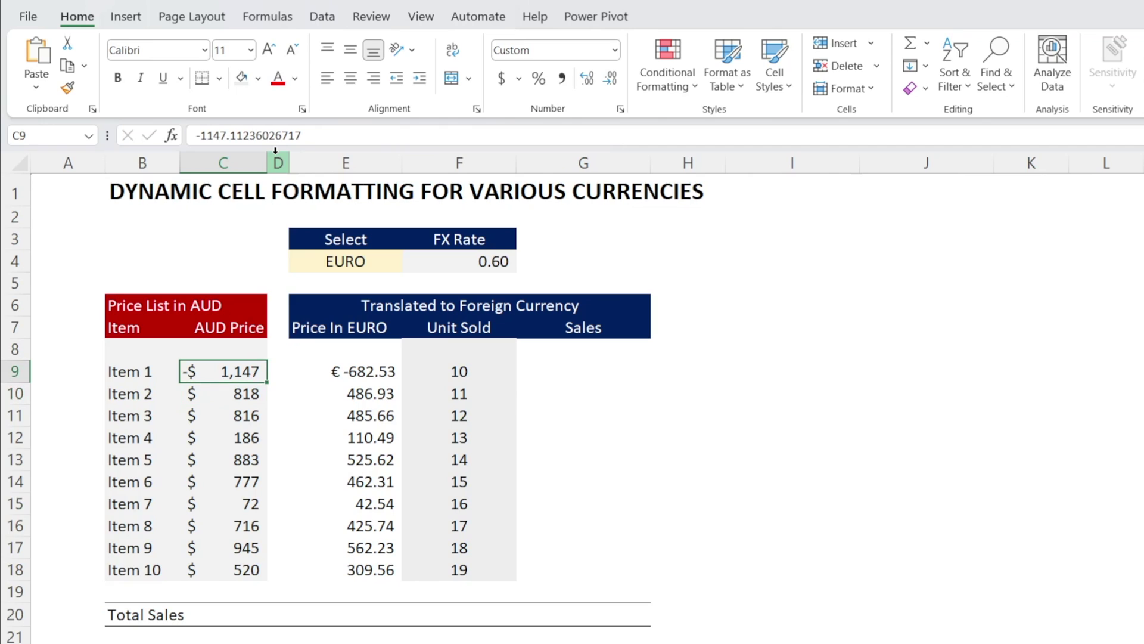
{"action": "type", "text": "="}
{"action": "key", "text": "BackSpace"}
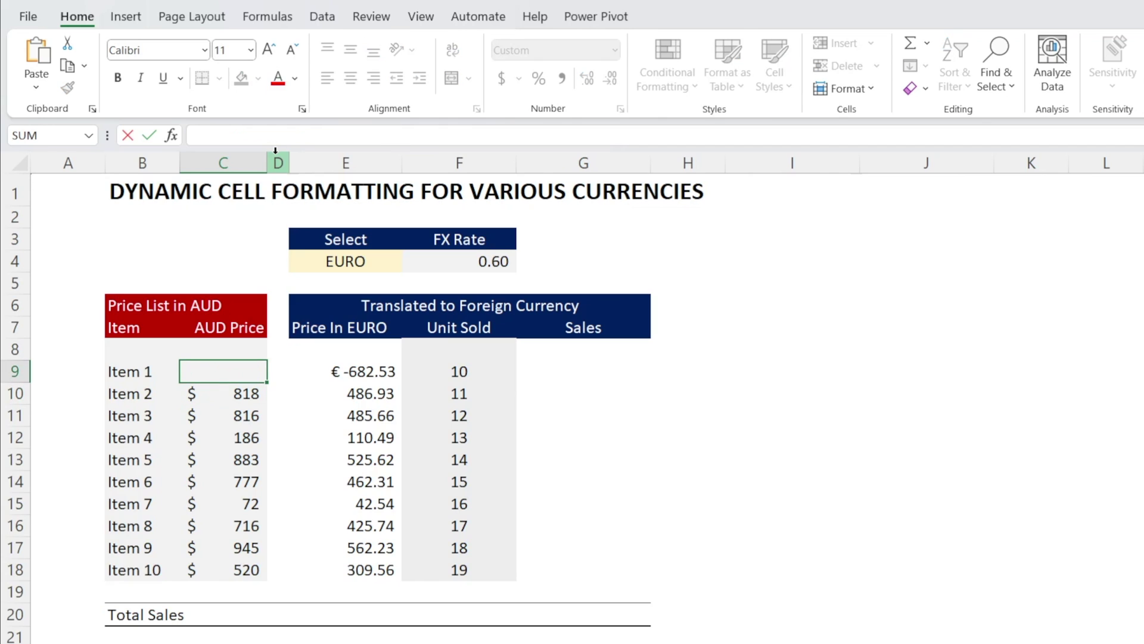
{"action": "type", "text": "0"}
{"action": "key", "text": "Return"}
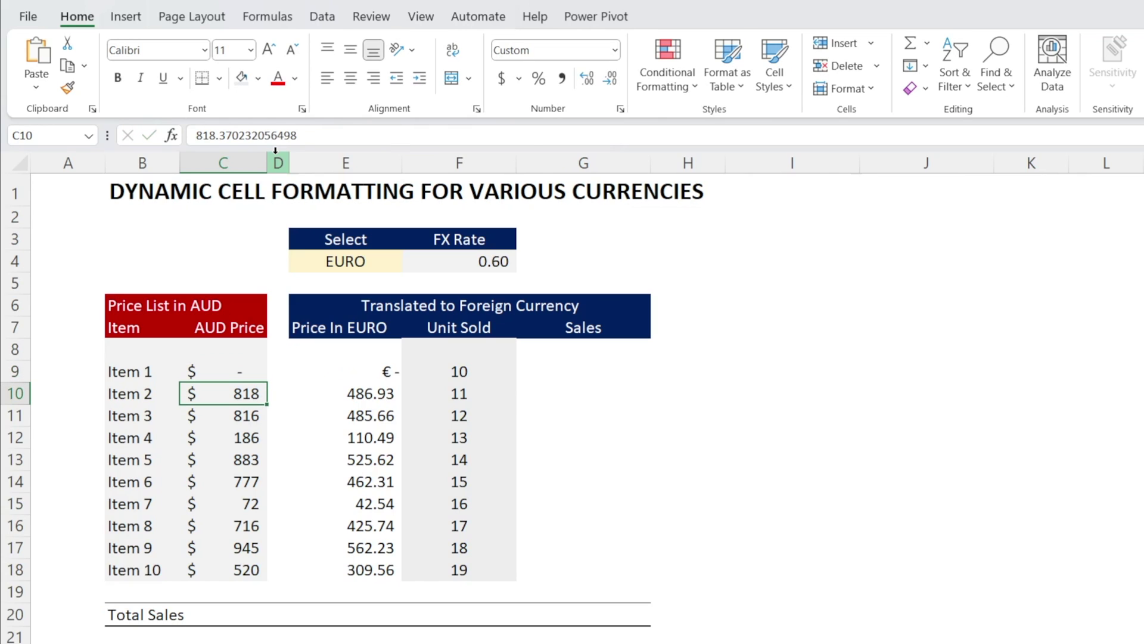
{"action": "key", "text": "Up"}
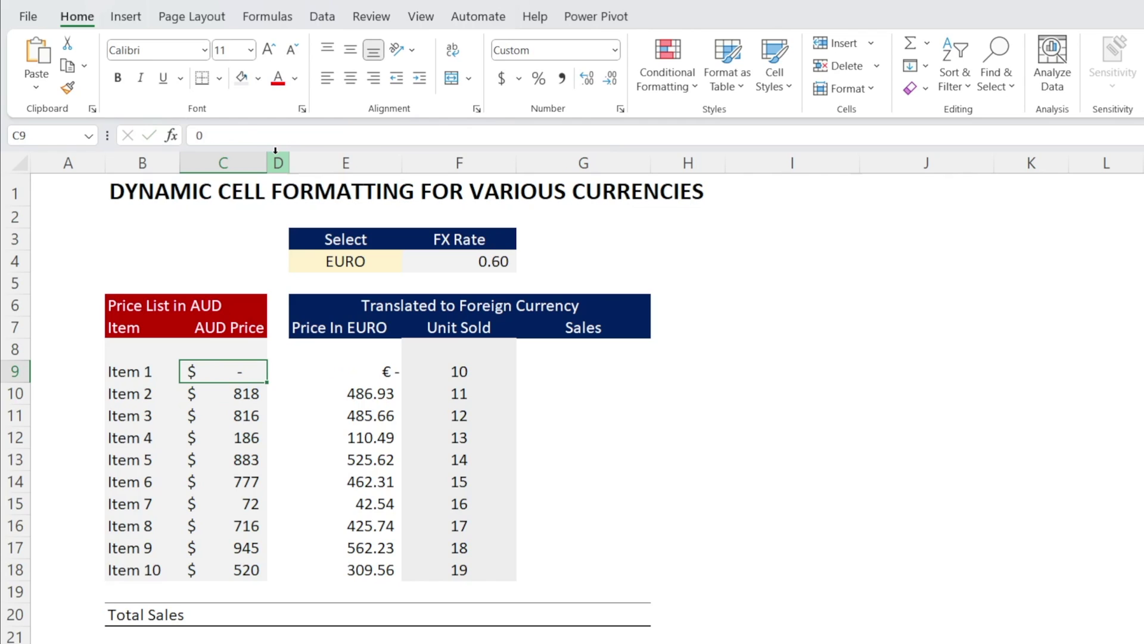
{"action": "key", "text": "ctrl+z"}
Switch the currency in E4 to USD and check E9's converted price
{"action": "left_click", "coordinate": [278, 415]}
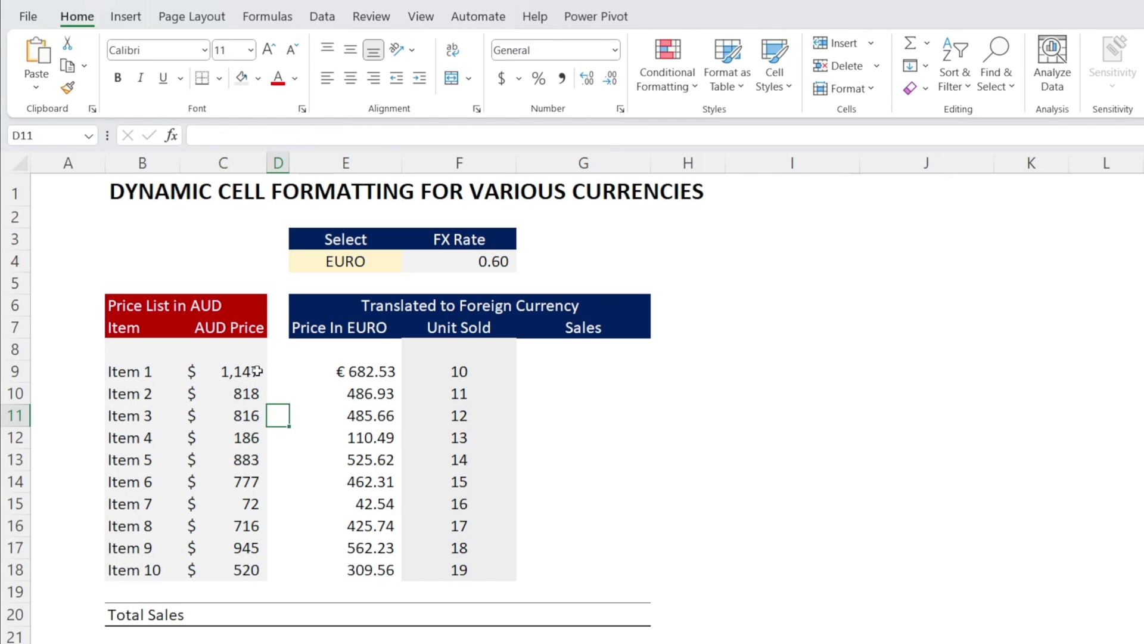
{"action": "left_click", "coordinate": [328, 369]}
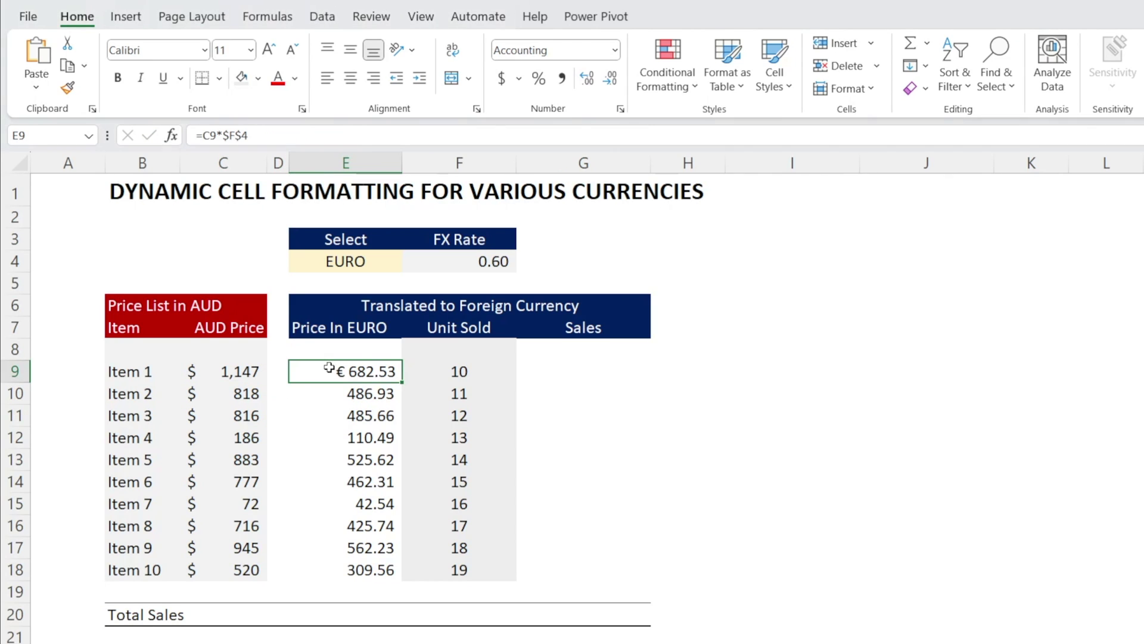
{"action": "left_click", "coordinate": [389, 262]}
{"action": "left_click", "coordinate": [411, 264]}
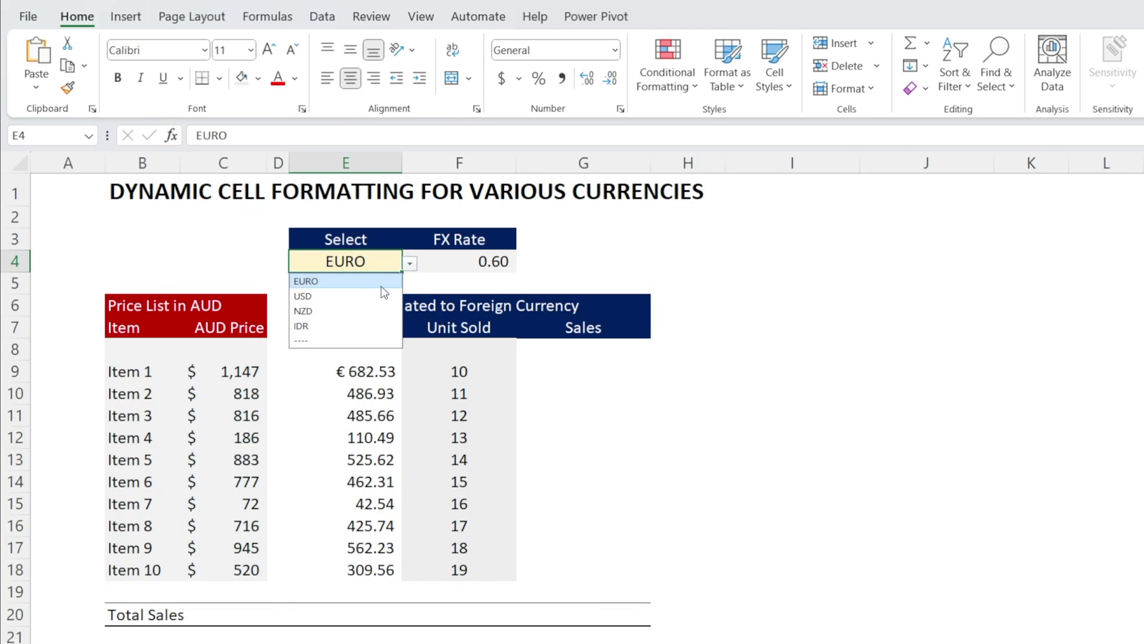
{"action": "left_click", "coordinate": [373, 296]}
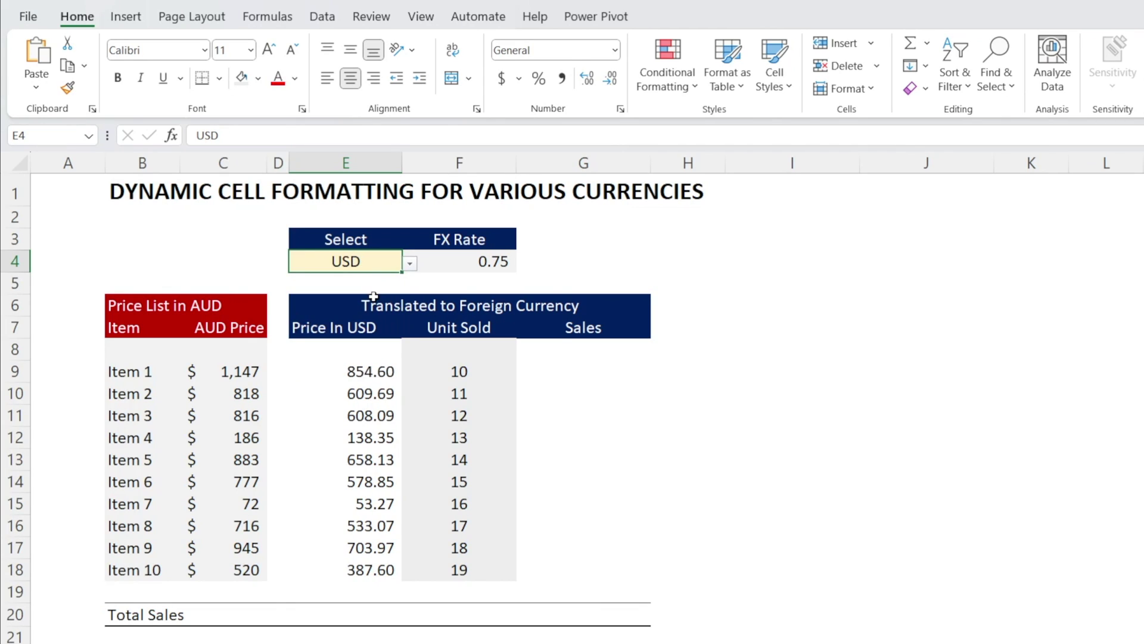
{"action": "left_click", "coordinate": [334, 371]}
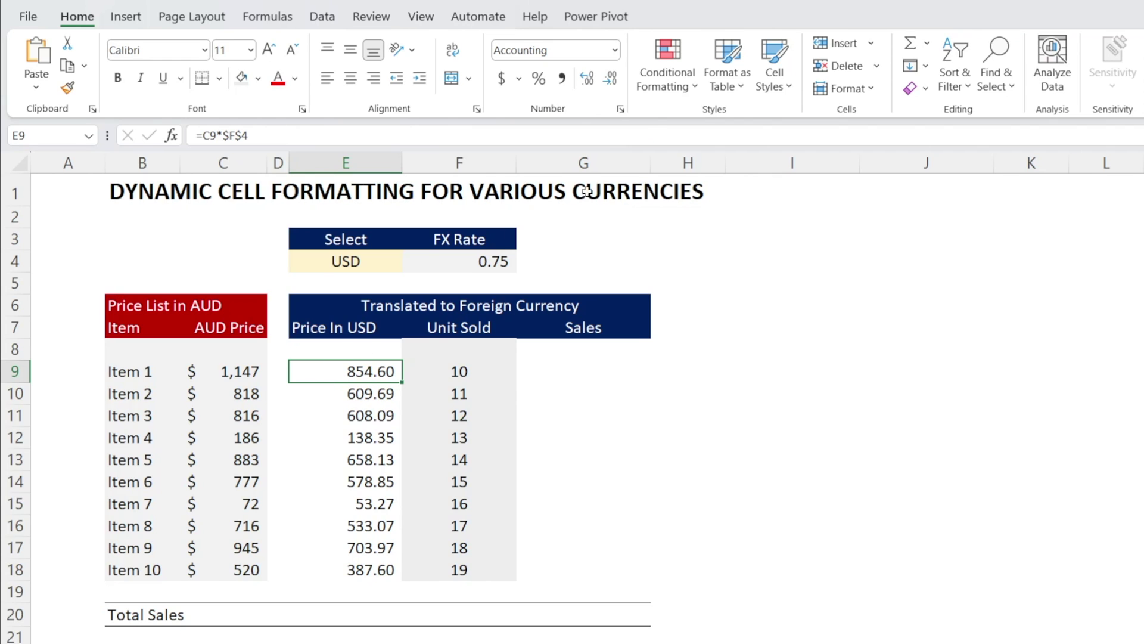
Create a new formula rule =$E$4="USD" for E9 and bring up its number format settings
{"action": "left_click", "coordinate": [684, 85]}
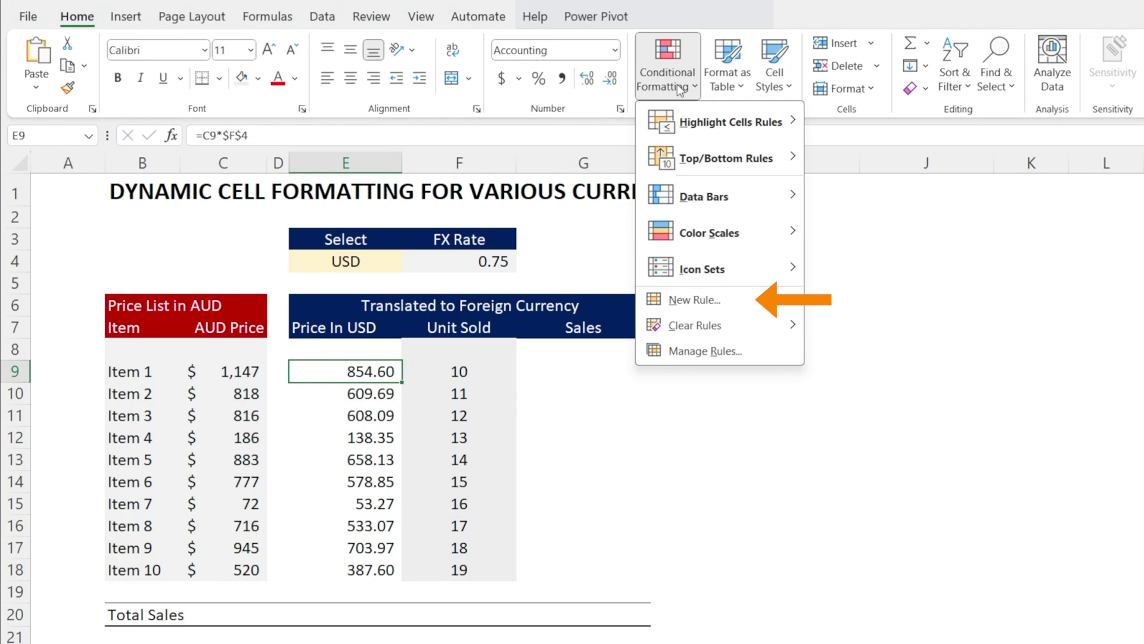
{"action": "left_click", "coordinate": [687, 302]}
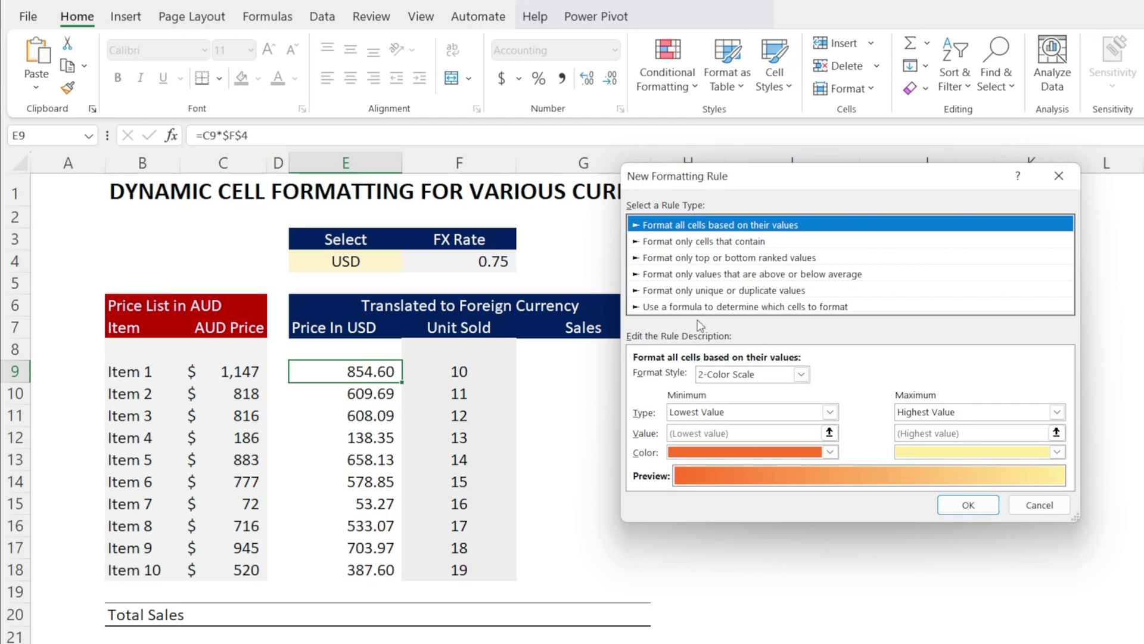
{"action": "left_click", "coordinate": [698, 307]}
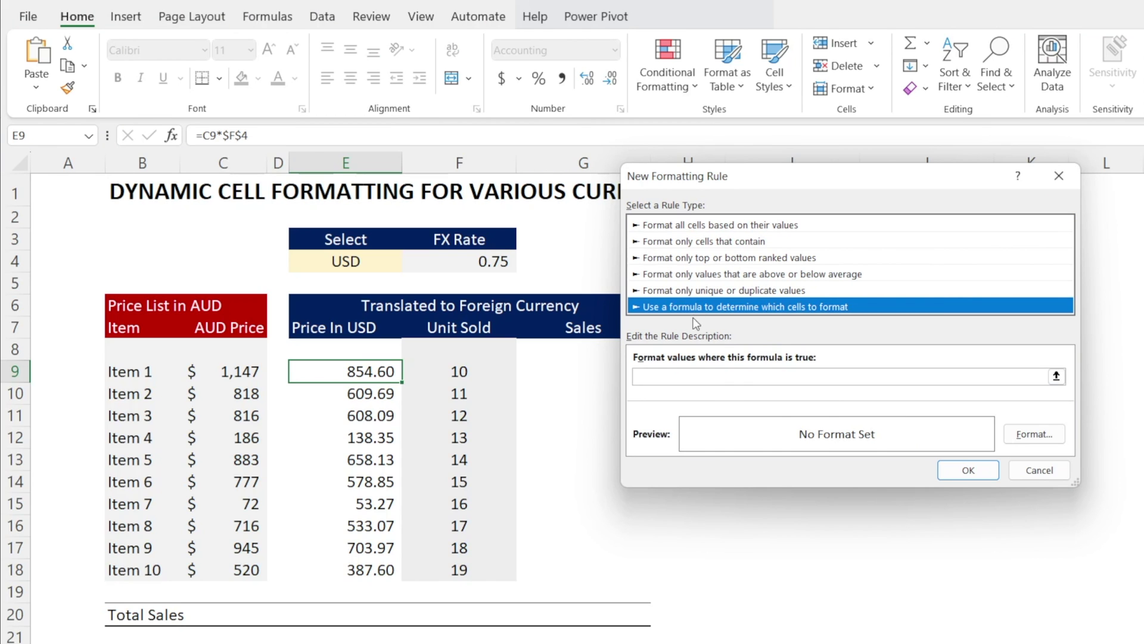
{"action": "left_click", "coordinate": [814, 380]}
{"action": "left_click", "coordinate": [755, 376]}
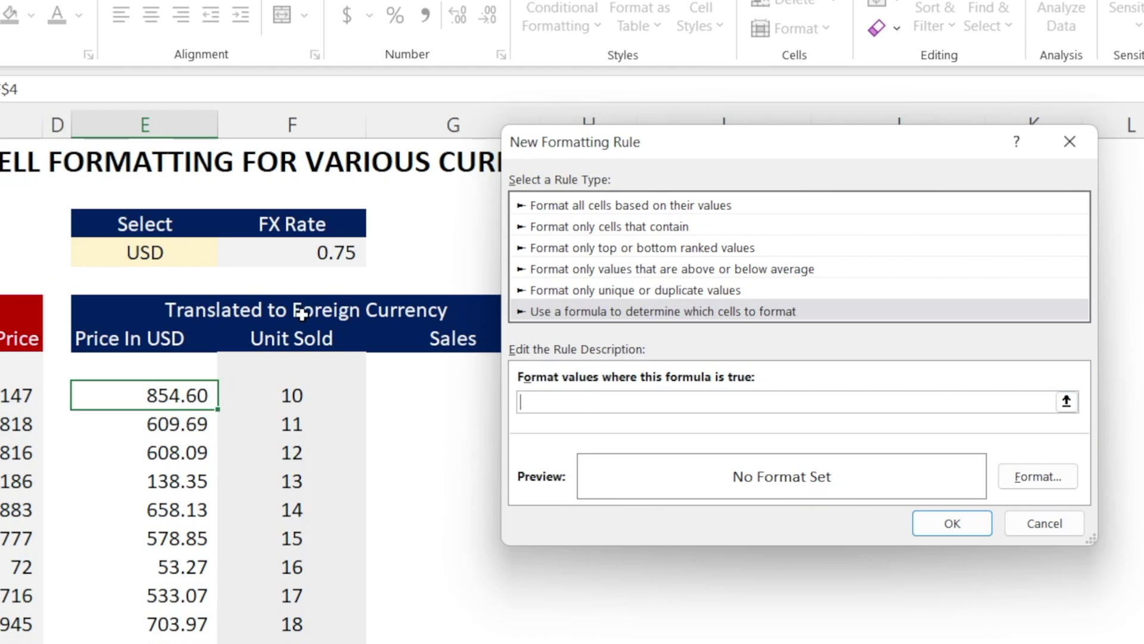
{"action": "left_click", "coordinate": [153, 253]}
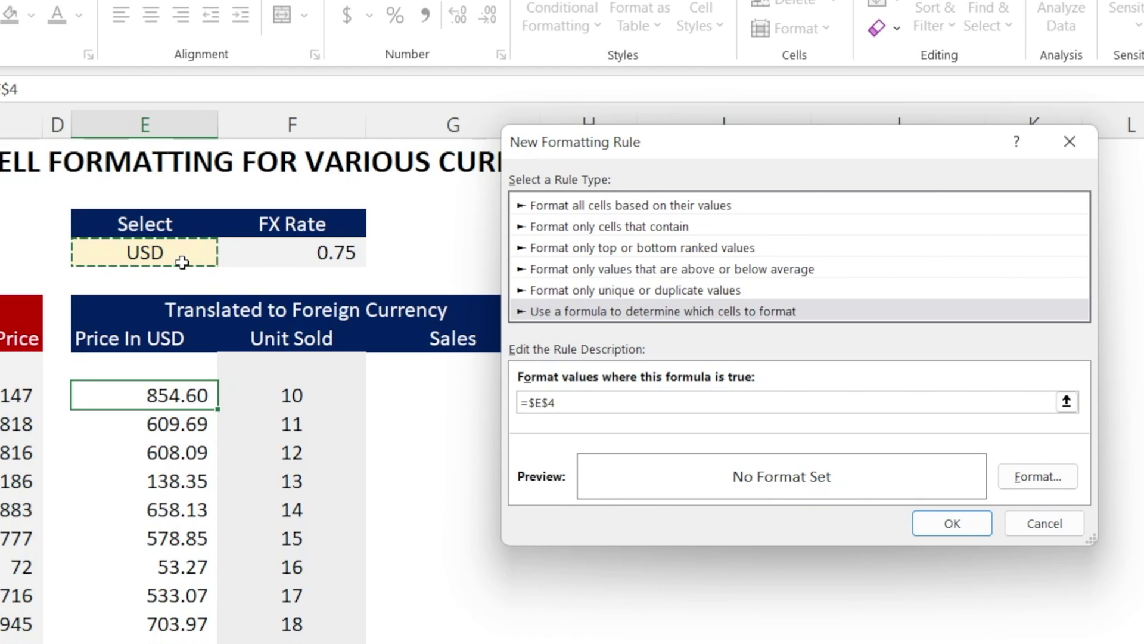
{"action": "type", "text": "=\"USD"}
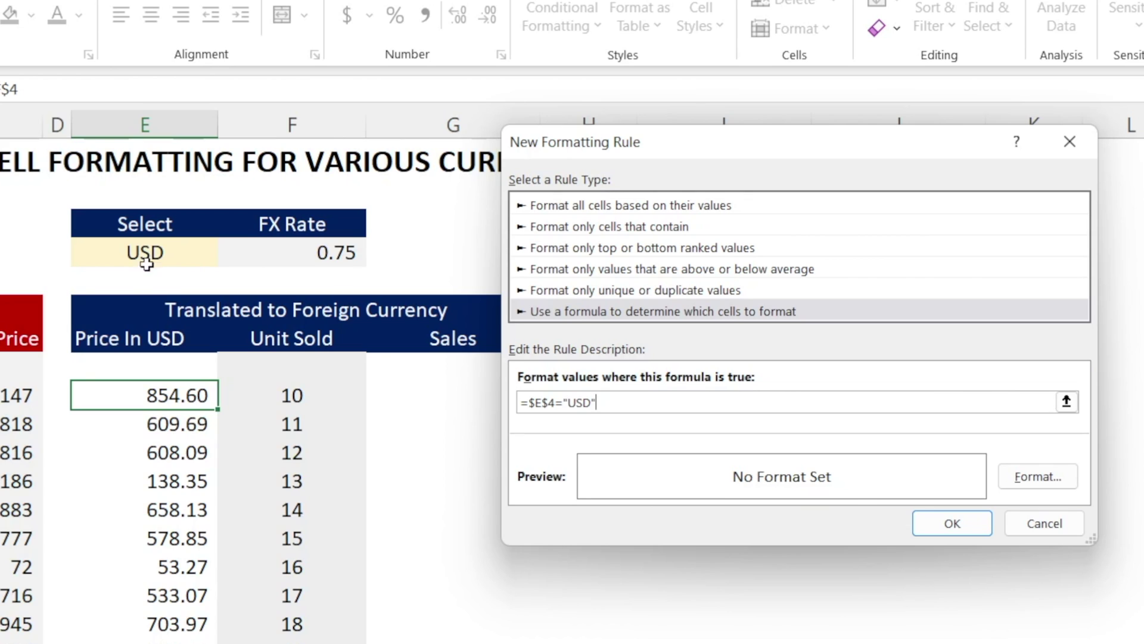
{"action": "left_click", "coordinate": [1039, 483]}
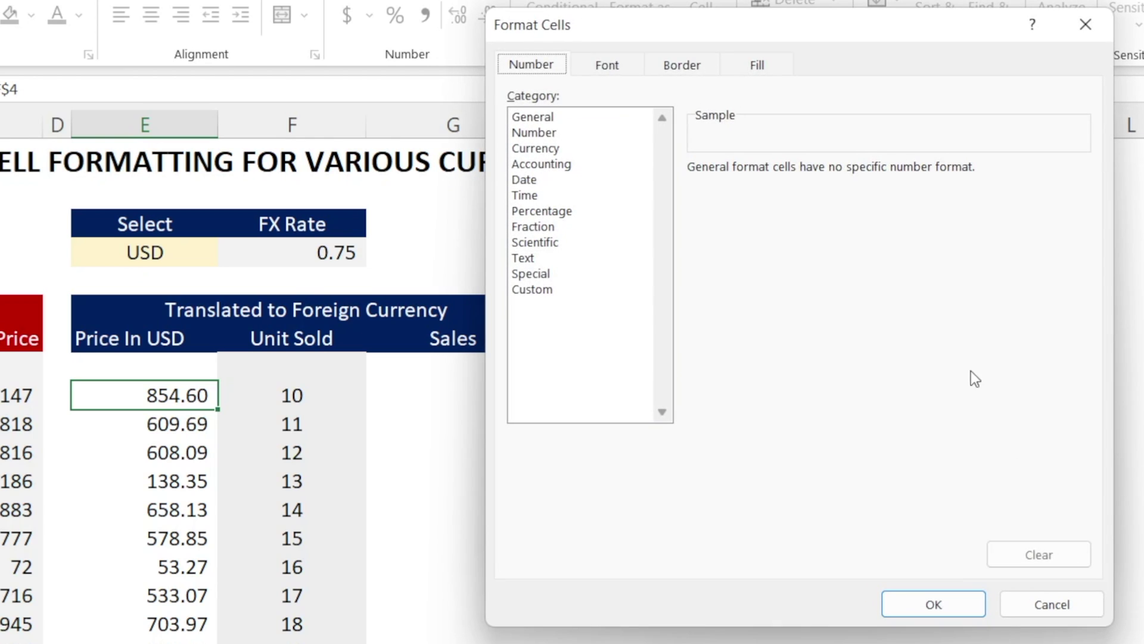
Take the saved € custom code as a base and replace its € symbols with USD
{"action": "left_click", "coordinate": [532, 289]}
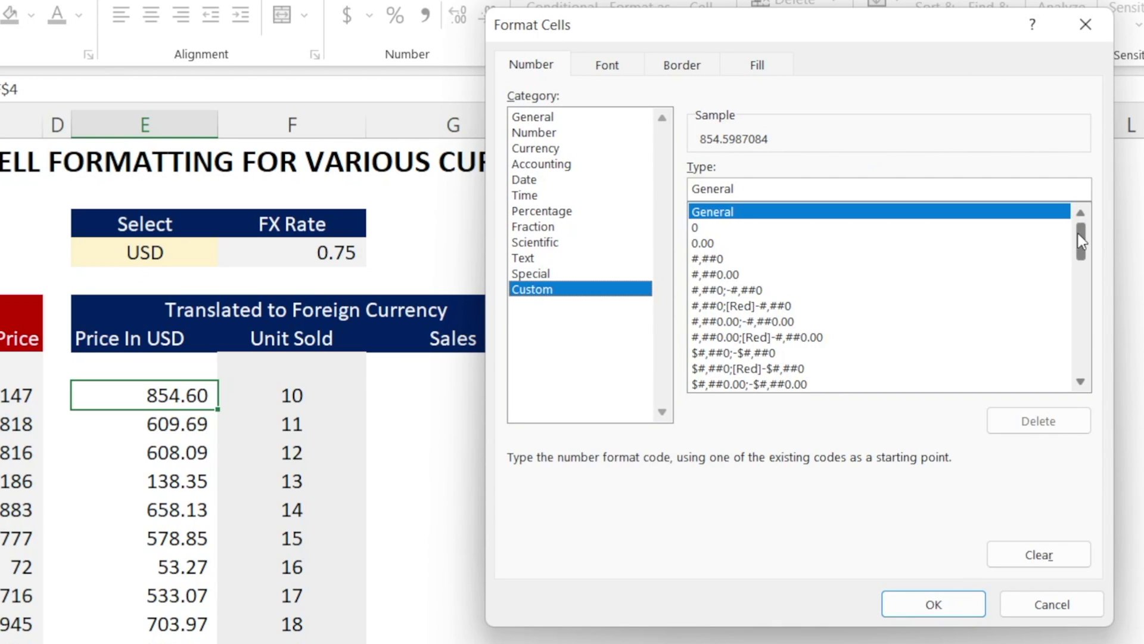
{"action": "left_click_drag", "start_coordinate": [1081, 240], "coordinate": [1068, 342]}
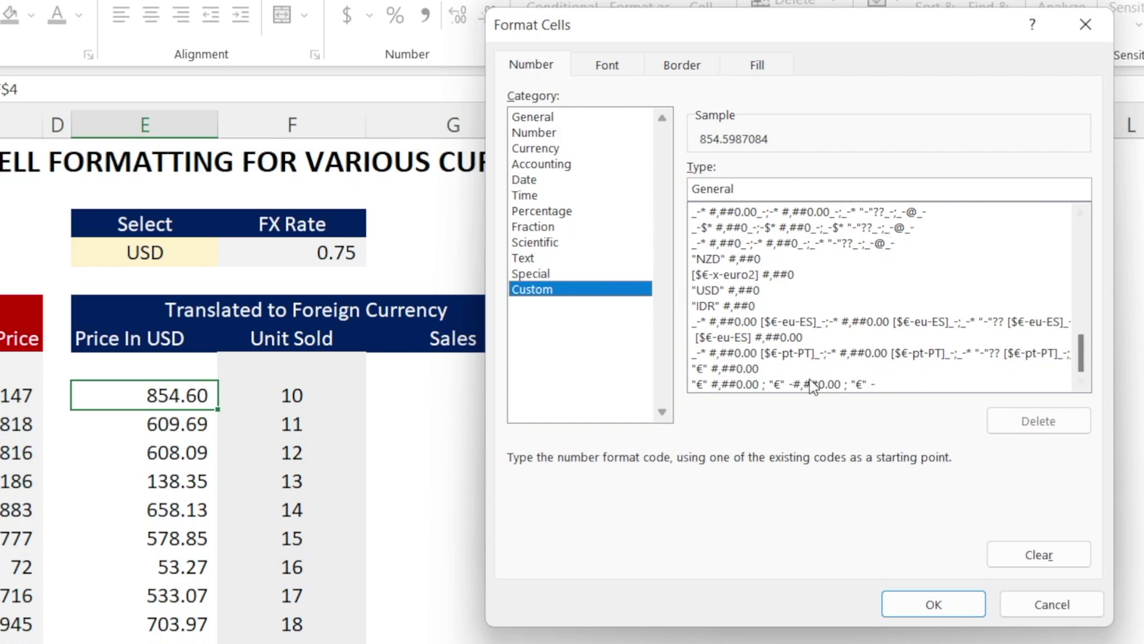
{"action": "left_click", "coordinate": [775, 383]}
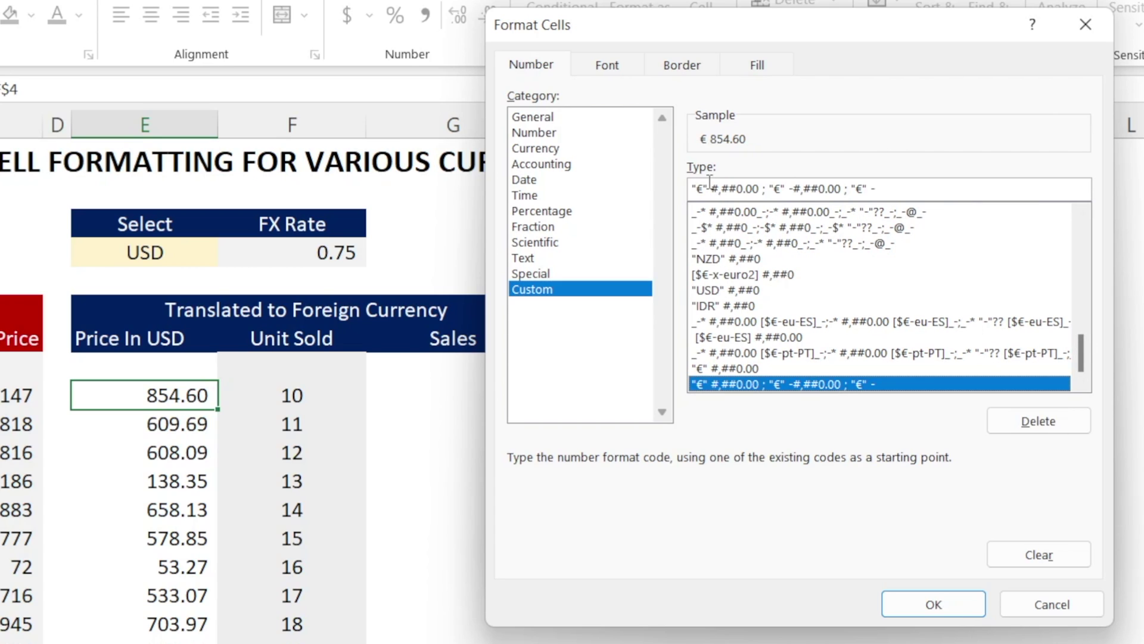
{"action": "left_click", "coordinate": [702, 188]}
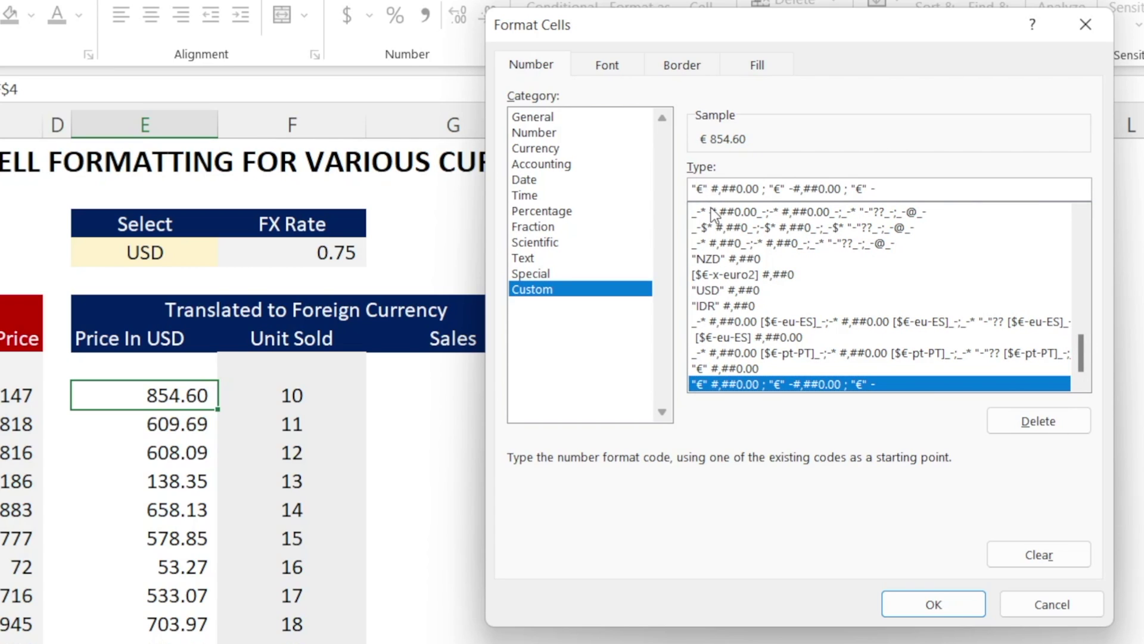
{"action": "key", "text": "BackSpace"}
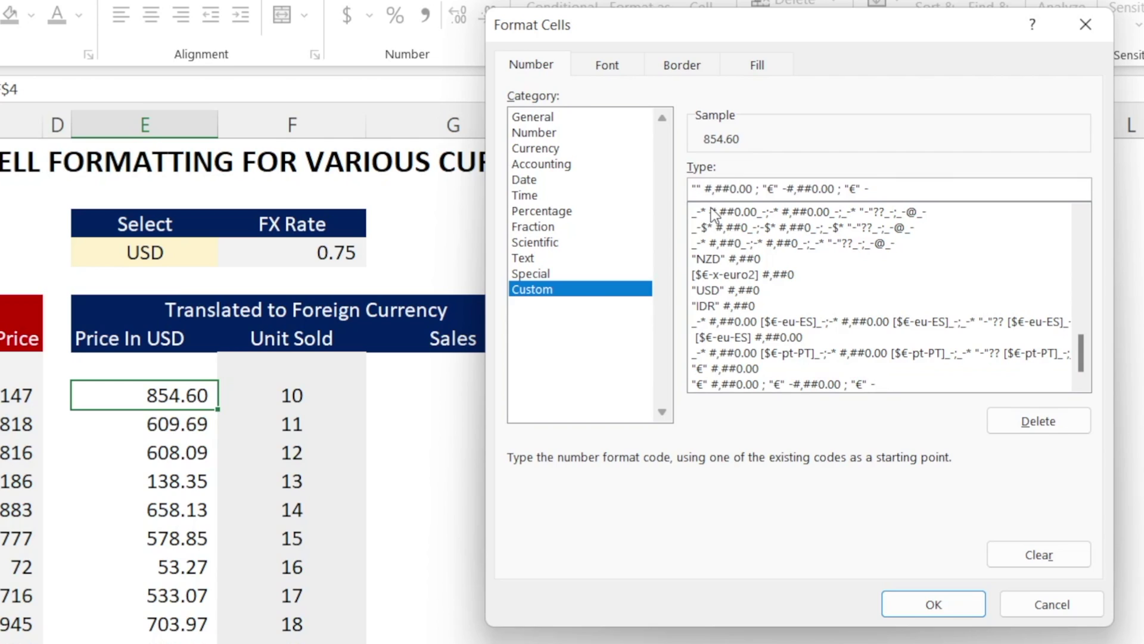
{"action": "type", "text": "USD"}
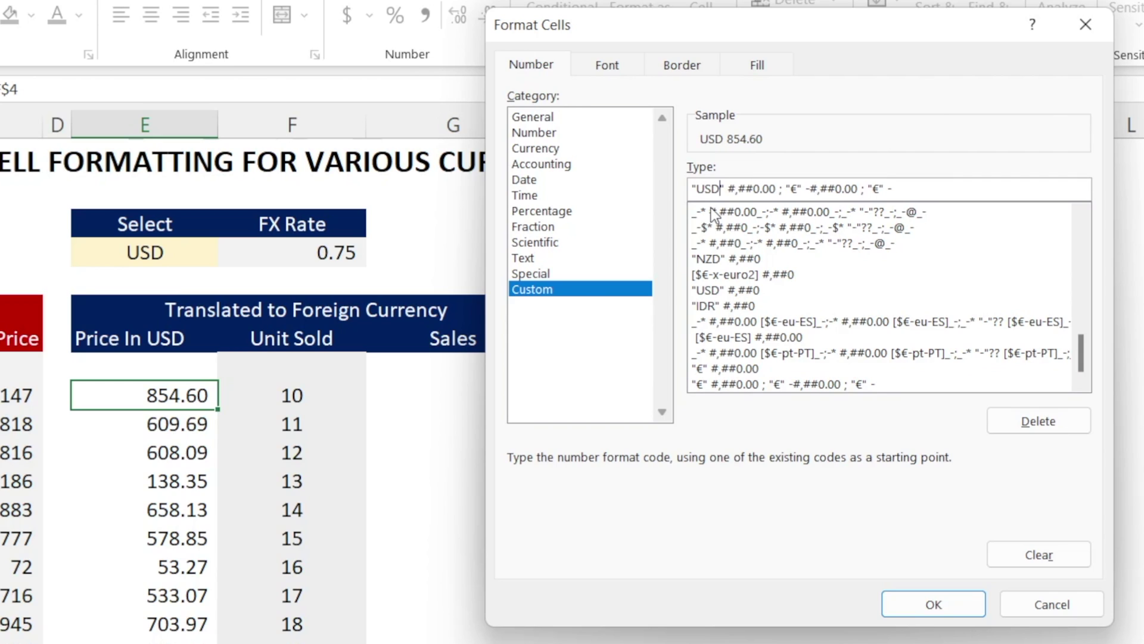
{"action": "left_click", "coordinate": [799, 189]}
{"action": "key", "text": "BackSpace"}
{"action": "type", "text": "USD"}
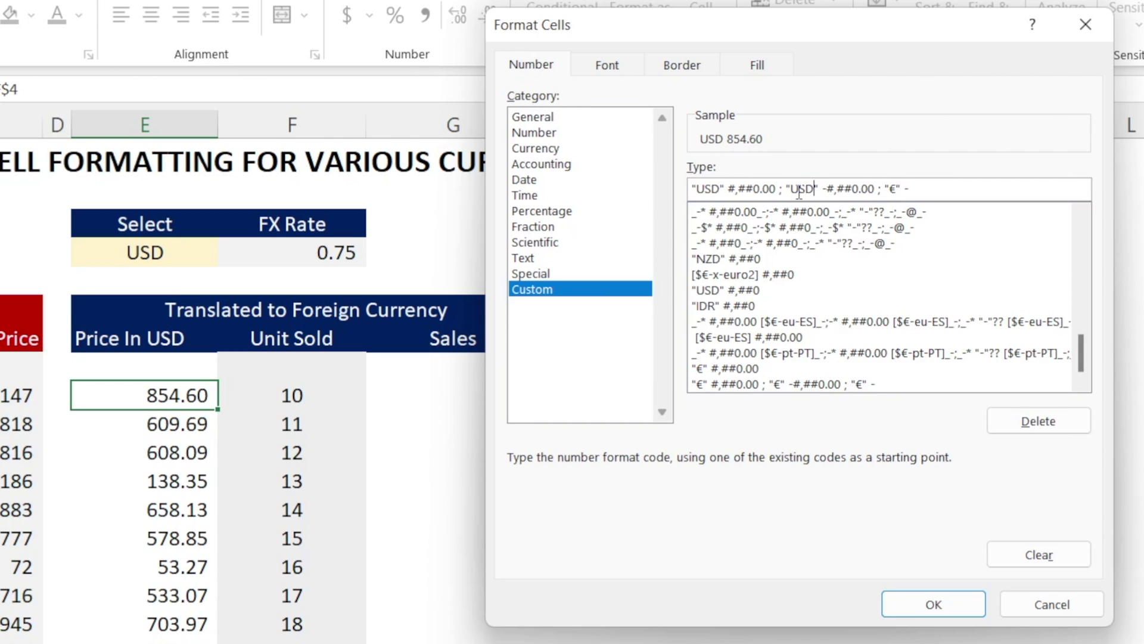
{"action": "left_click", "coordinate": [898, 189]}
Finish the USD code, save the USD rule, and switch E4 to EURO to check E9
{"action": "type", "text": "USD"}
{"action": "left_click", "coordinate": [938, 607]}
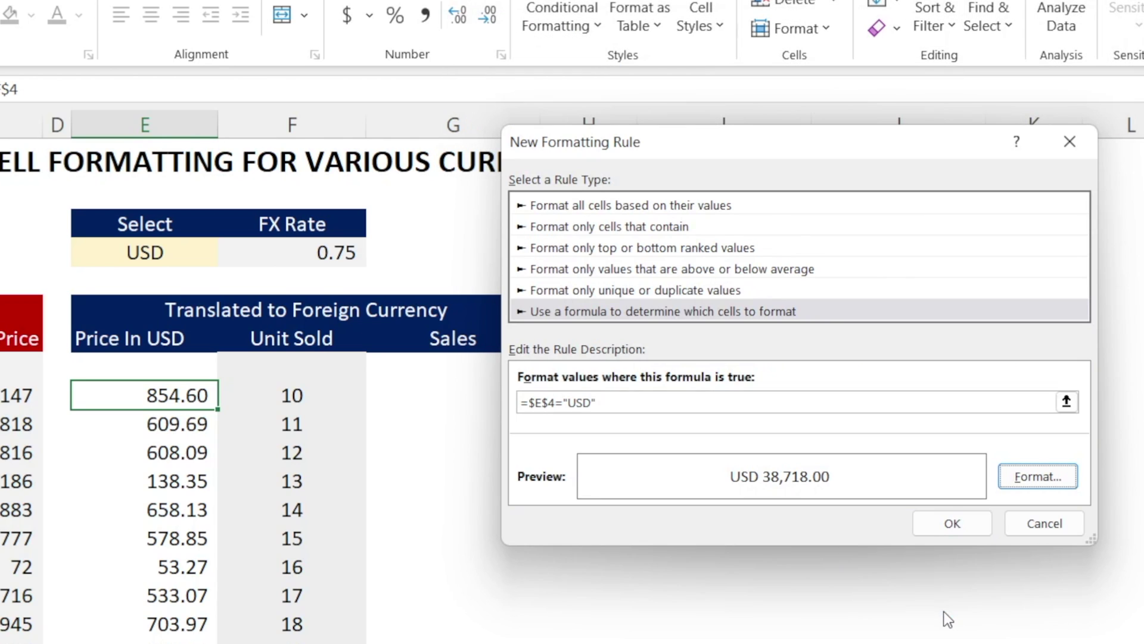
{"action": "left_click", "coordinate": [964, 529]}
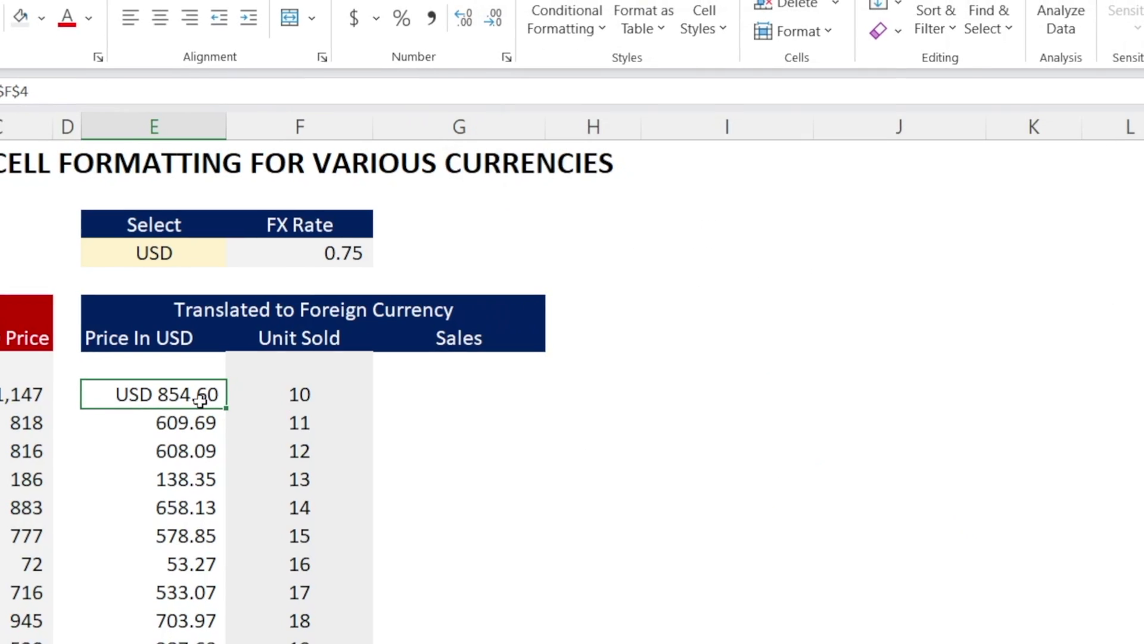
{"action": "left_click", "coordinate": [285, 261]}
{"action": "left_click", "coordinate": [320, 258]}
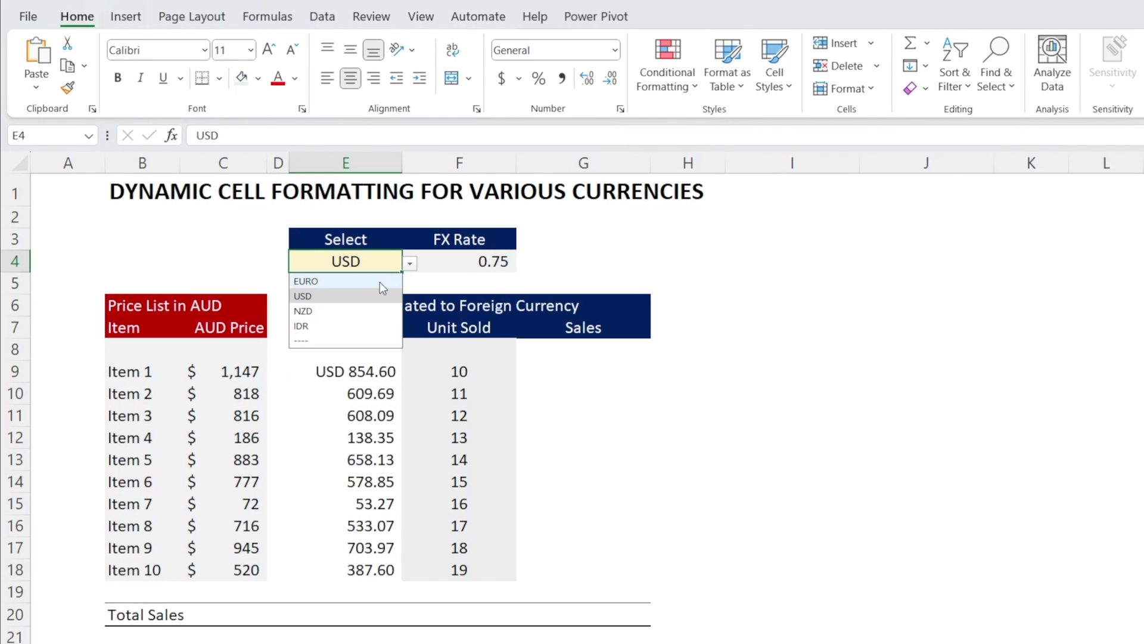
{"action": "left_click", "coordinate": [285, 279]}
{"action": "left_click", "coordinate": [372, 372]}
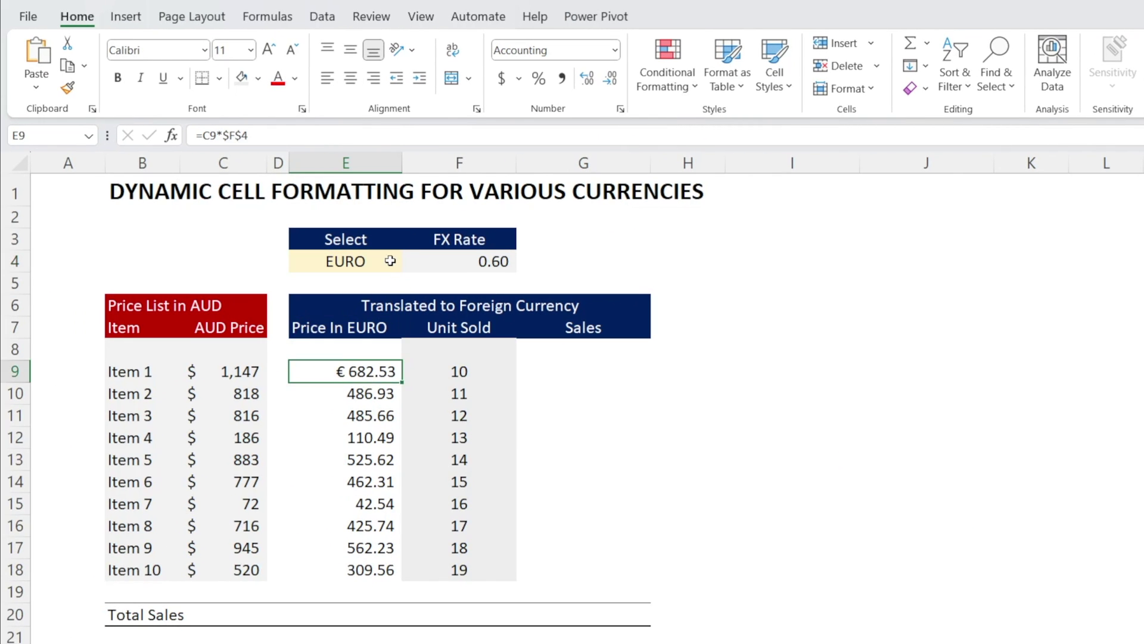
Switch E4 to USD and then NZD, checking E9's price after each change
{"action": "left_click", "coordinate": [391, 261]}
{"action": "left_click", "coordinate": [410, 263]}
{"action": "left_click", "coordinate": [302, 296]}
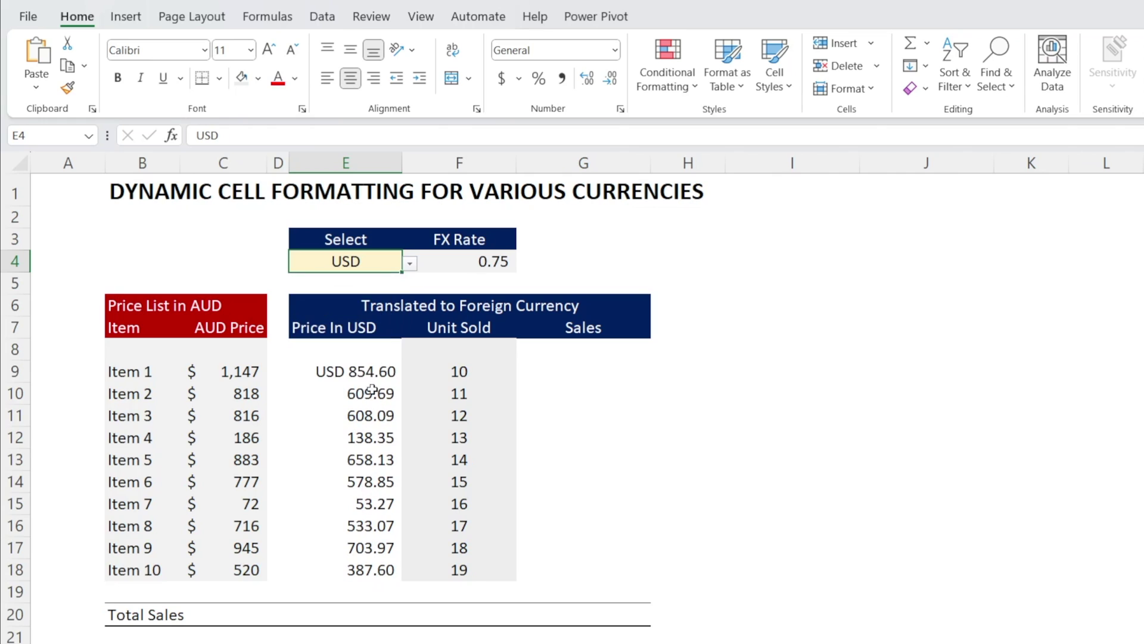
{"action": "left_click", "coordinate": [346, 371]}
{"action": "left_click", "coordinate": [589, 429]}
{"action": "left_click", "coordinate": [372, 371]}
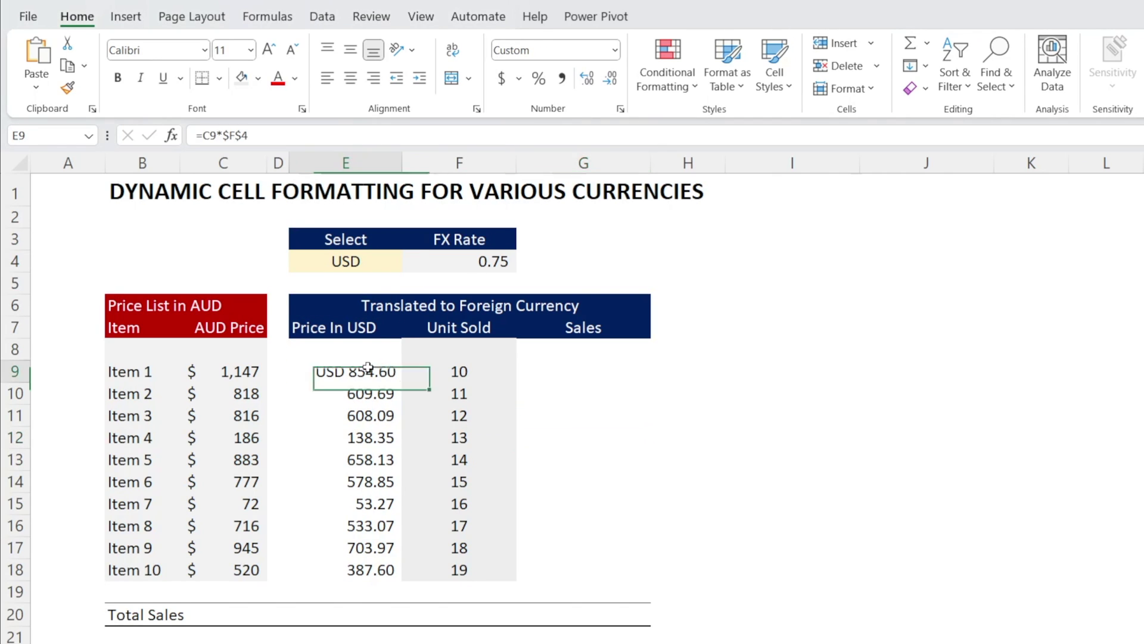
{"action": "left_click", "coordinate": [402, 264]}
{"action": "left_click", "coordinate": [411, 263]}
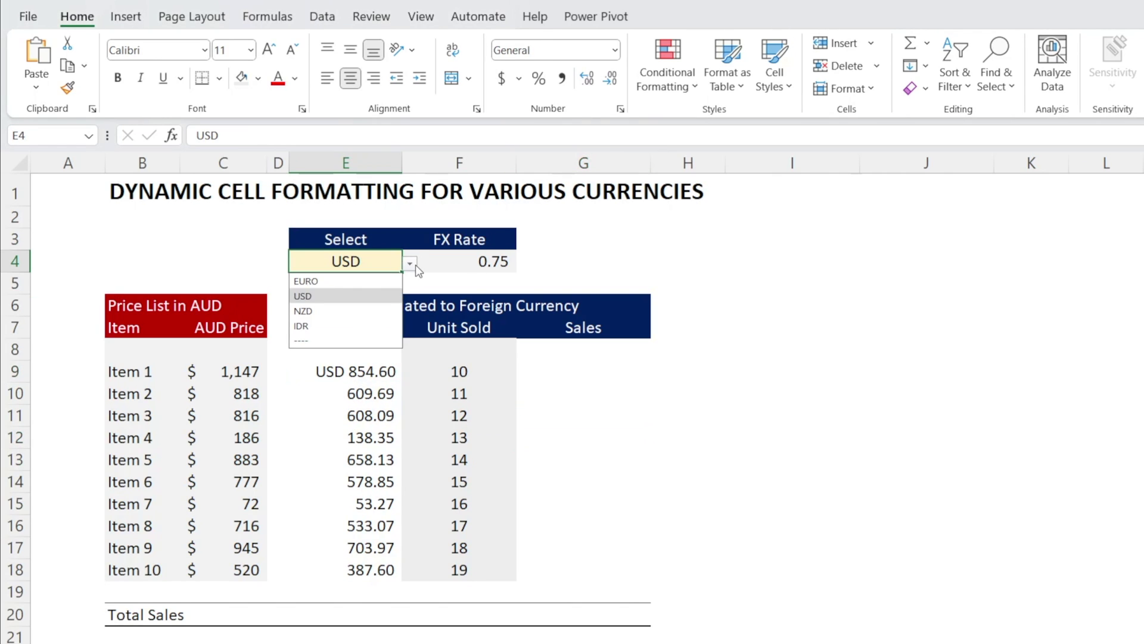
{"action": "left_click", "coordinate": [364, 310]}
{"action": "left_click", "coordinate": [361, 371]}
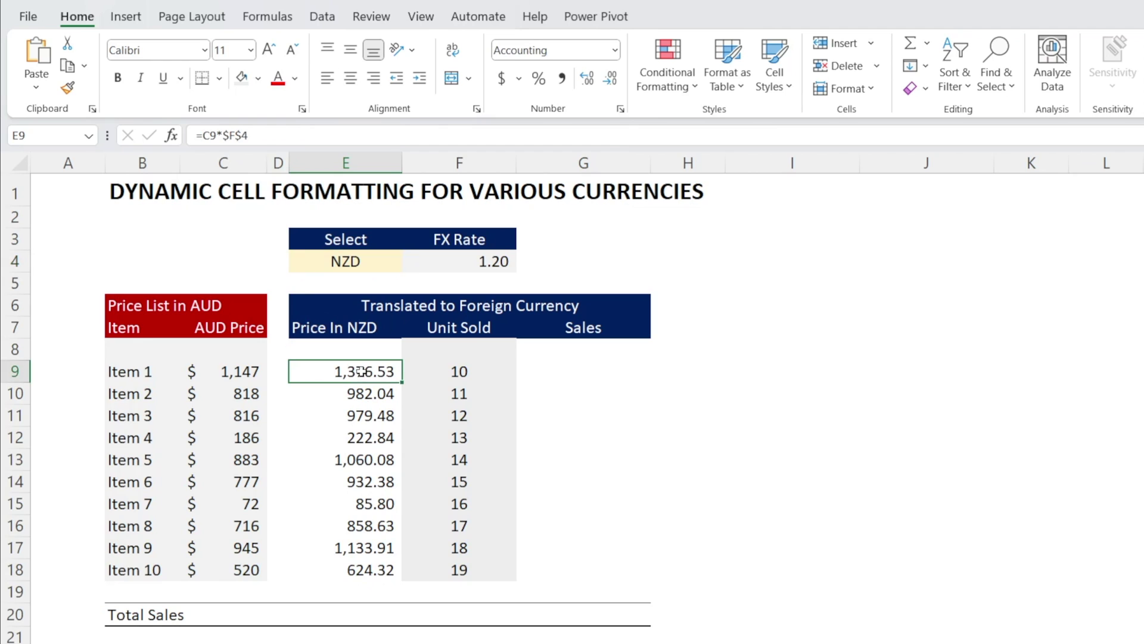
Create a new formula rule =$E$4="NZD" and show its Custom number formats
{"action": "left_click", "coordinate": [660, 82]}
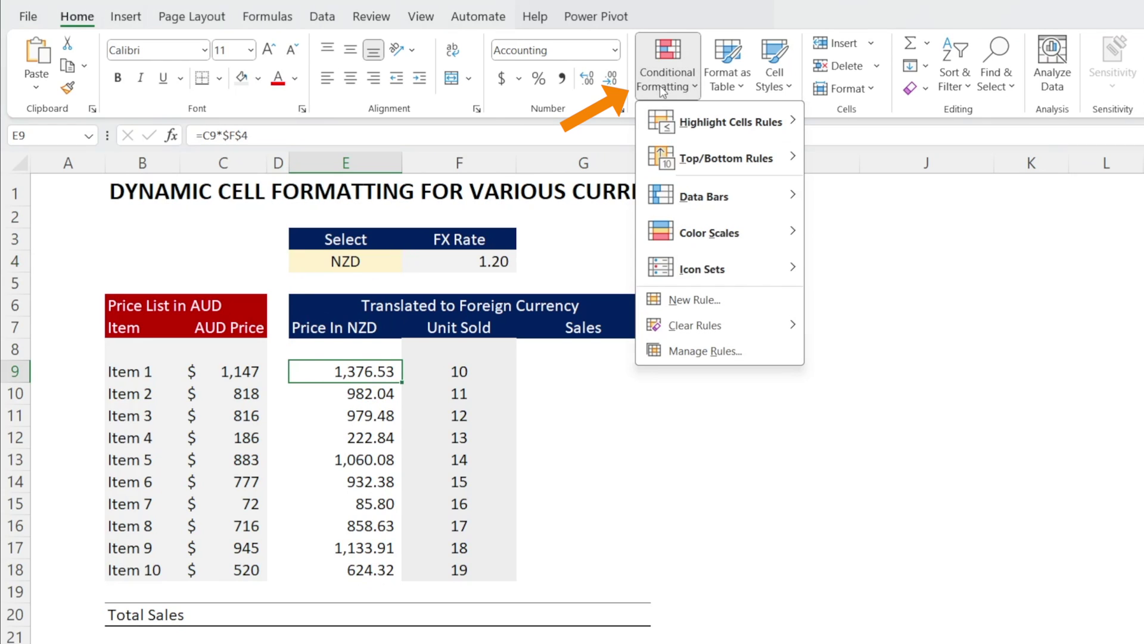
{"action": "left_click", "coordinate": [709, 303]}
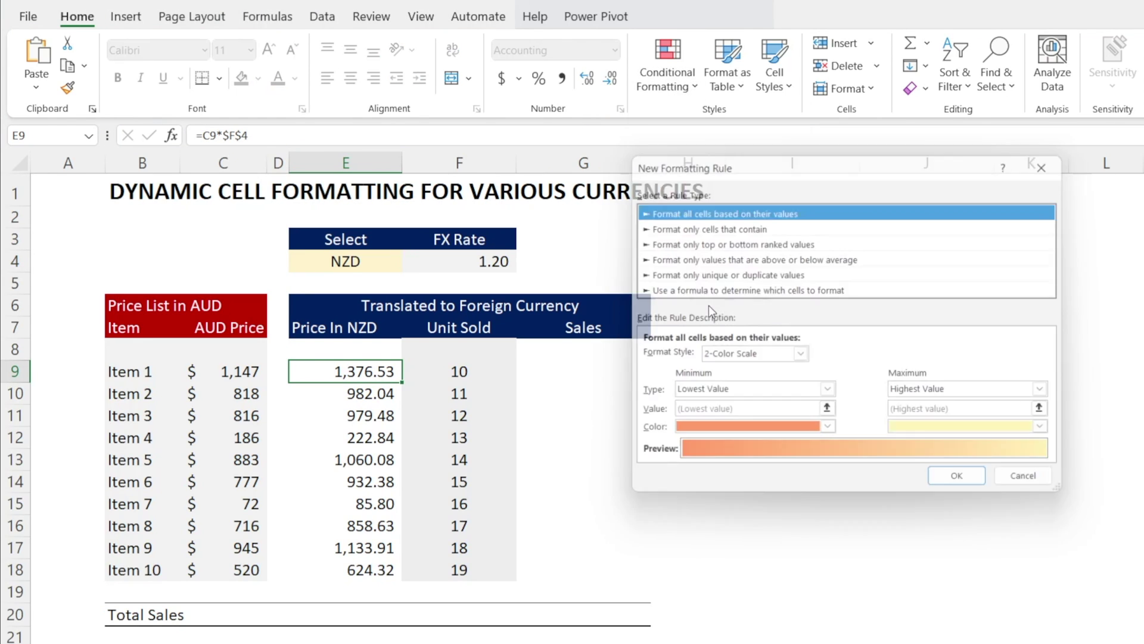
{"action": "left_click", "coordinate": [720, 287]}
{"action": "left_click", "coordinate": [689, 361]}
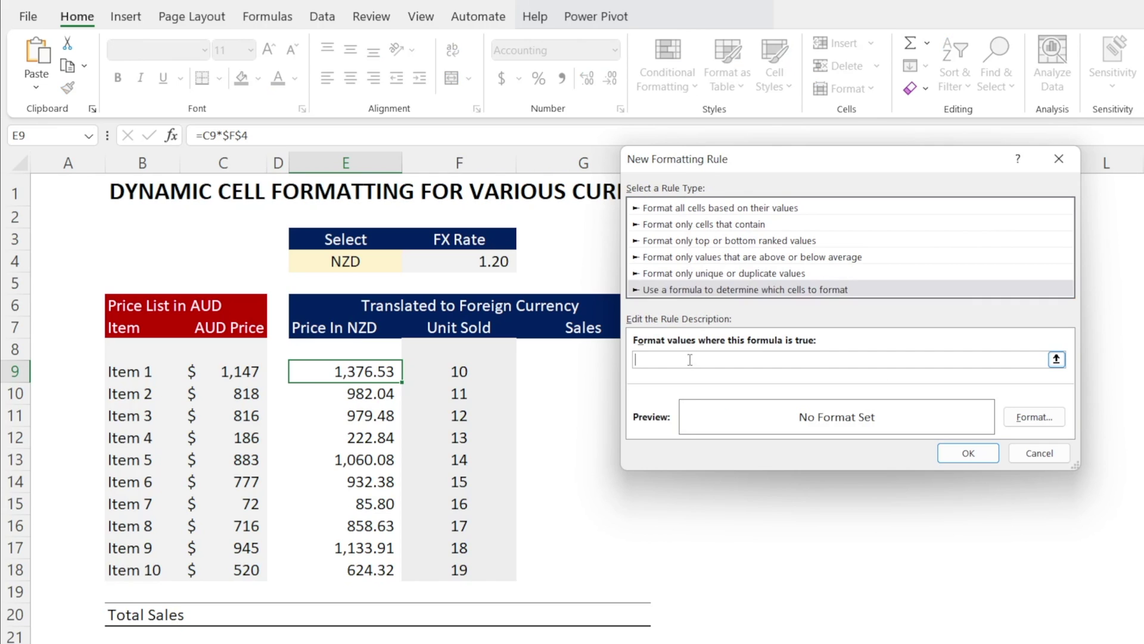
{"action": "type", "text": "="}
{"action": "left_click", "coordinate": [355, 261]}
{"action": "type", "text": "=\"NZD"}
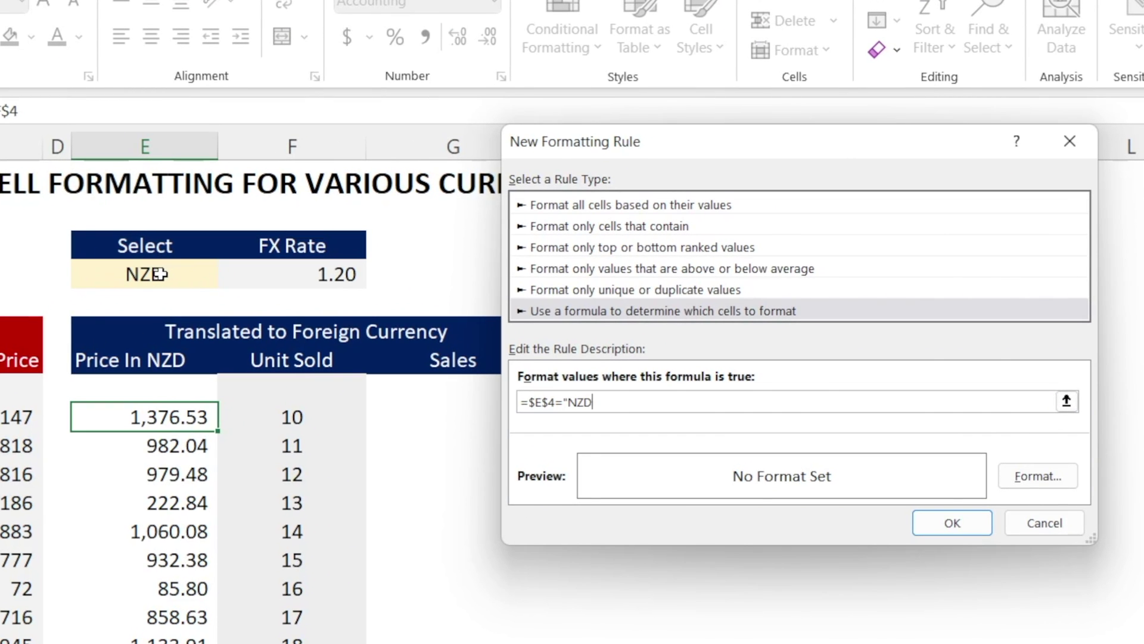
{"action": "type", "text": "\""}
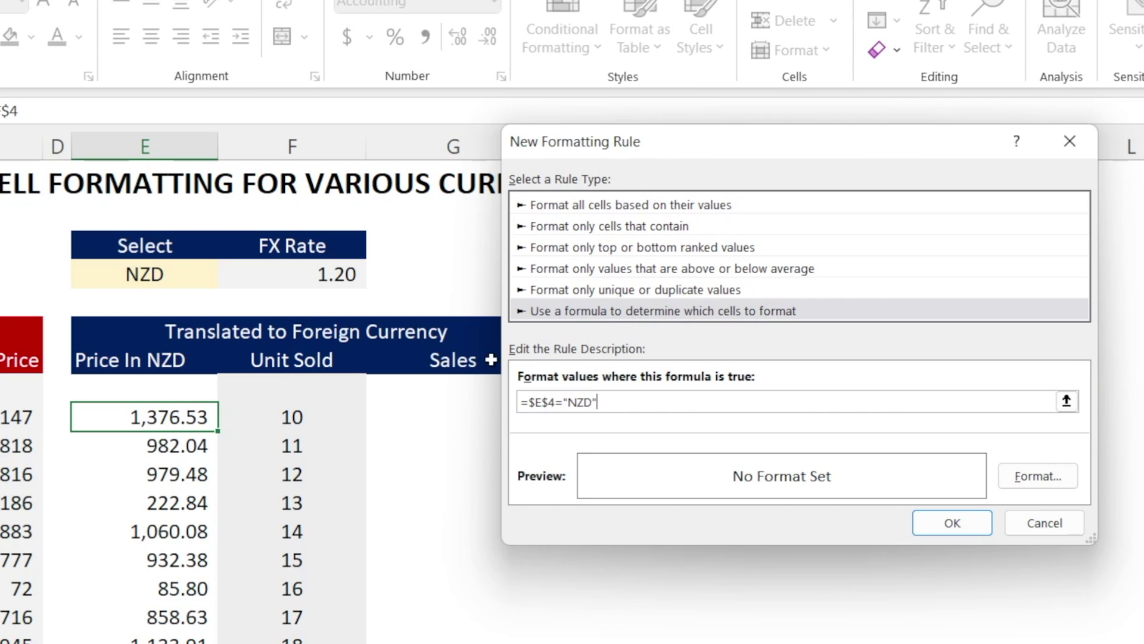
{"action": "left_click", "coordinate": [1014, 482]}
{"action": "left_click", "coordinate": [528, 289]}
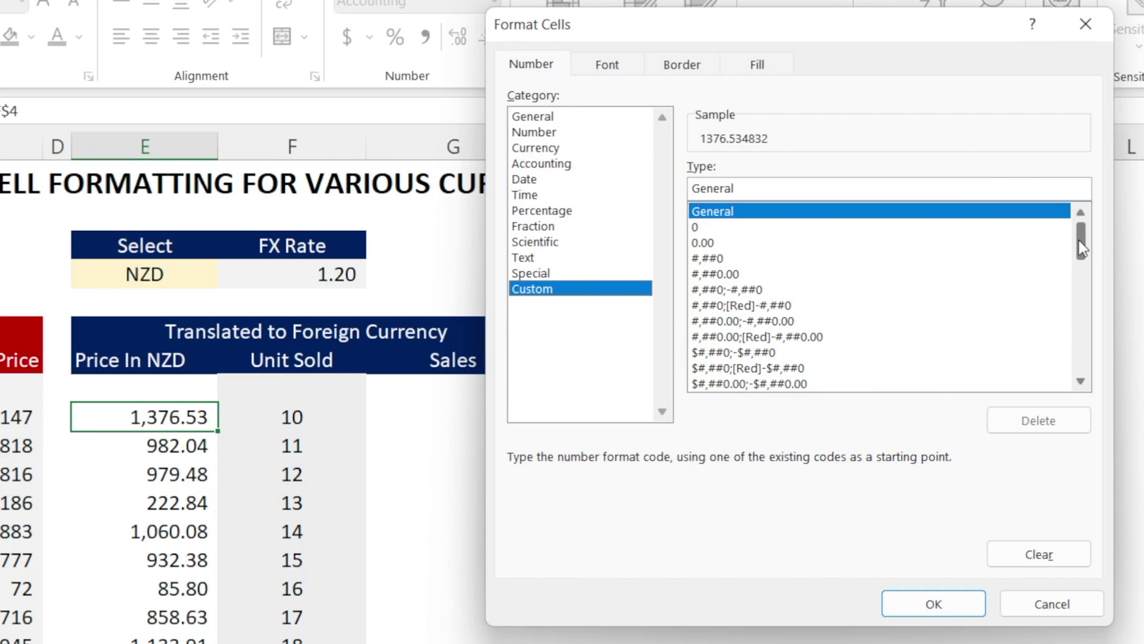
Starting from the "USD" #,##0.00 code, change each of the three USD labels to NZD
{"action": "left_click_drag", "start_coordinate": [1079, 240], "coordinate": [1071, 387]}
{"action": "left_click", "coordinate": [910, 383]}
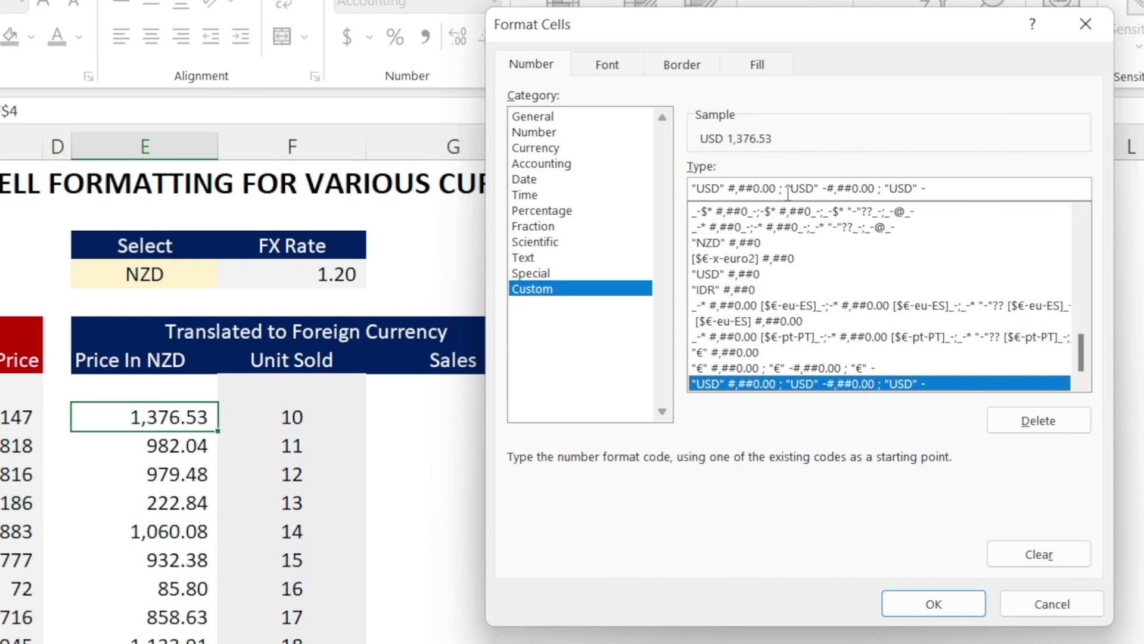
{"action": "left_click", "coordinate": [714, 188]}
{"action": "key", "text": "BackSpace"}
{"action": "key", "text": "BackSpace"}
{"action": "type", "text": "NZ"}
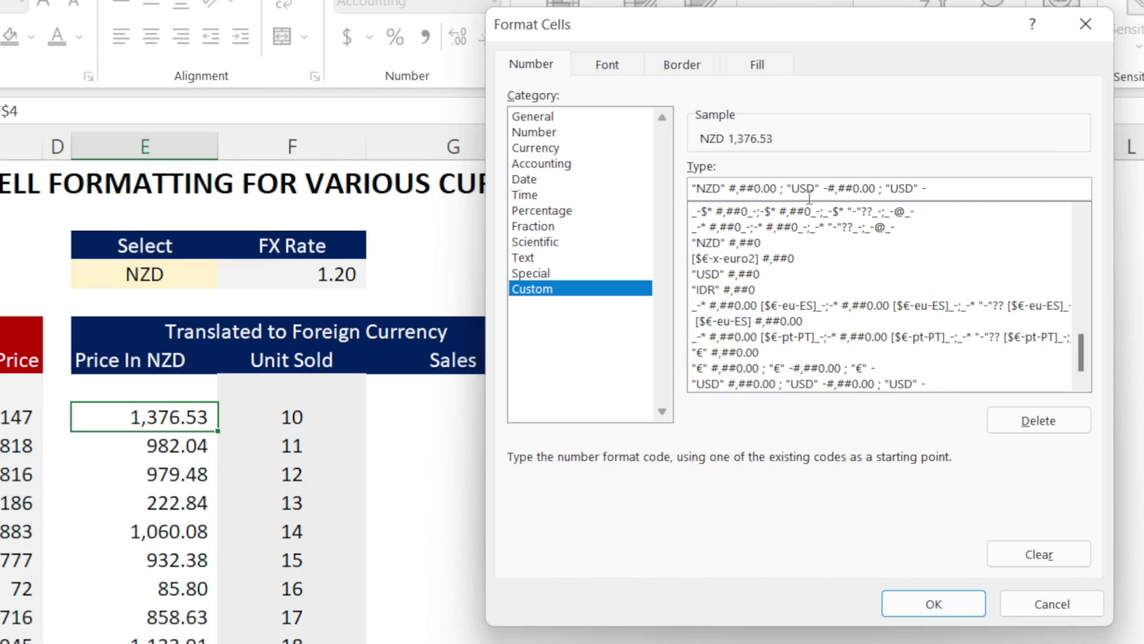
{"action": "key", "text": "End"}
{"action": "key", "text": "shift+Left"}
{"action": "key", "text": "shift+Left"}
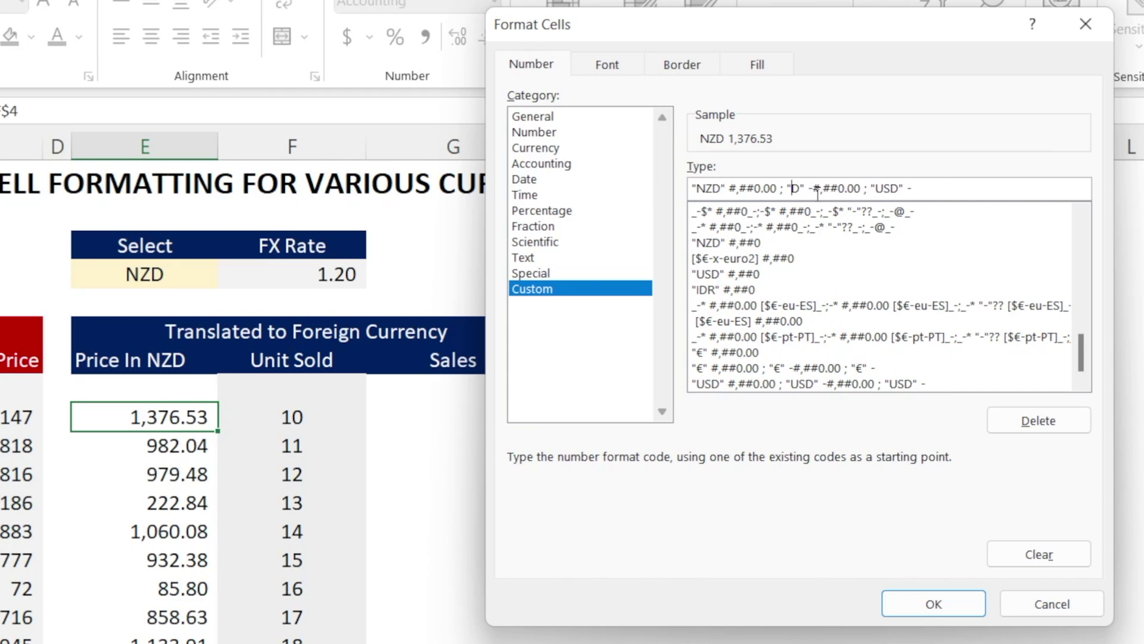
{"action": "type", "text": "NZ"}
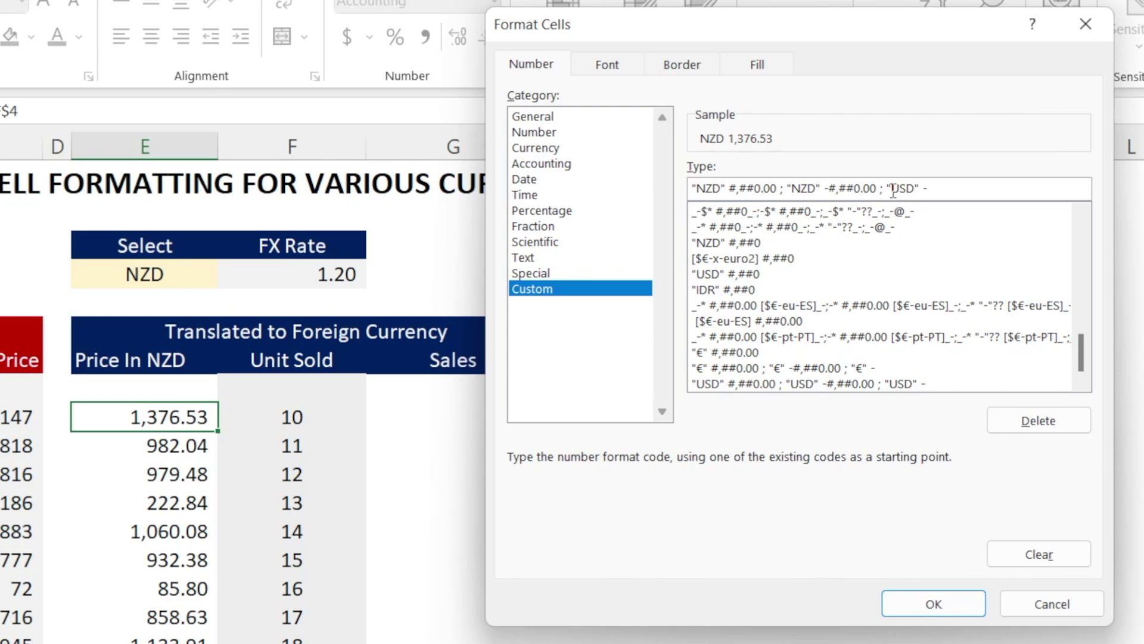
{"action": "left_click_drag", "start_coordinate": [891, 189], "coordinate": [907, 188]}
{"action": "type", "text": "NZ"}
Confirm the NZD number format and save the NZD rule, then reopen E4's currency list
{"action": "left_click", "coordinate": [929, 600]}
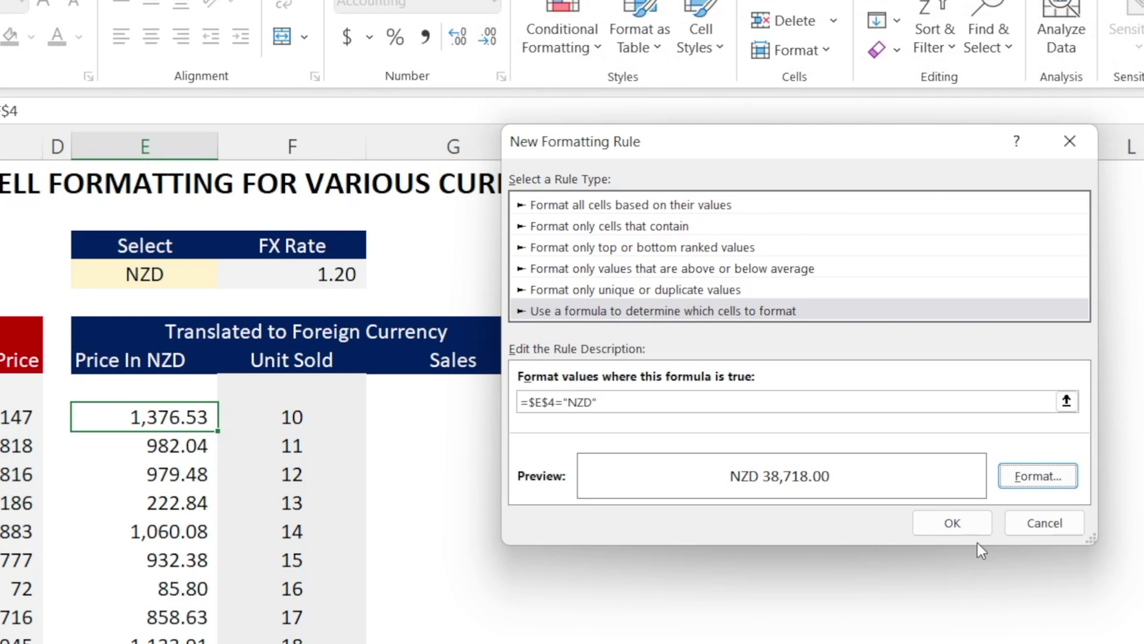
{"action": "left_click", "coordinate": [955, 522]}
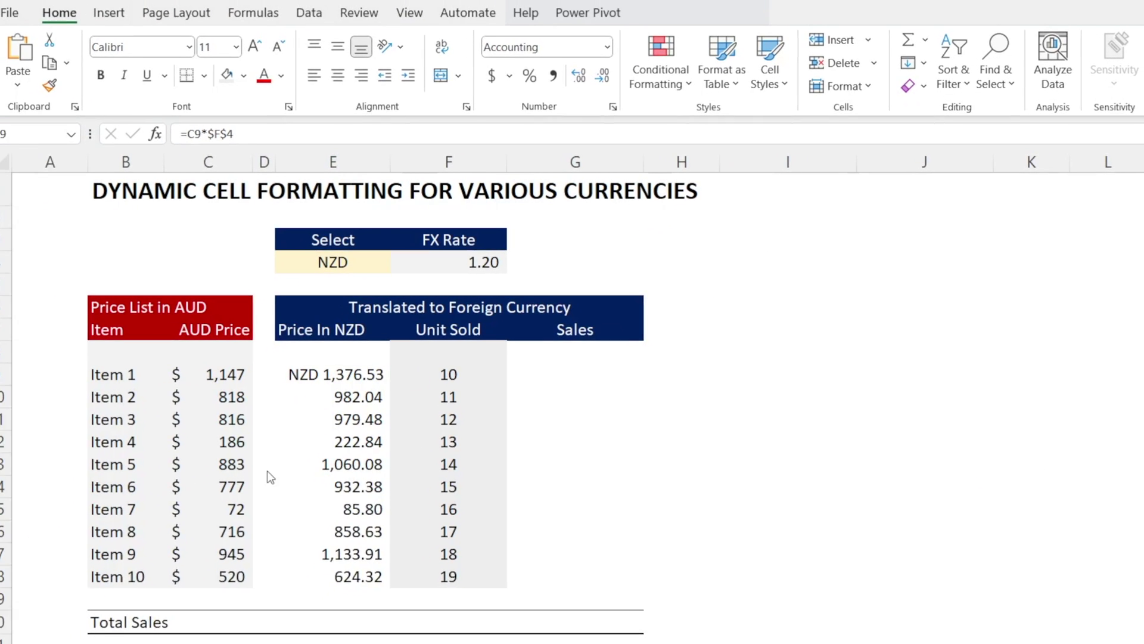
{"action": "left_click", "coordinate": [367, 267]}
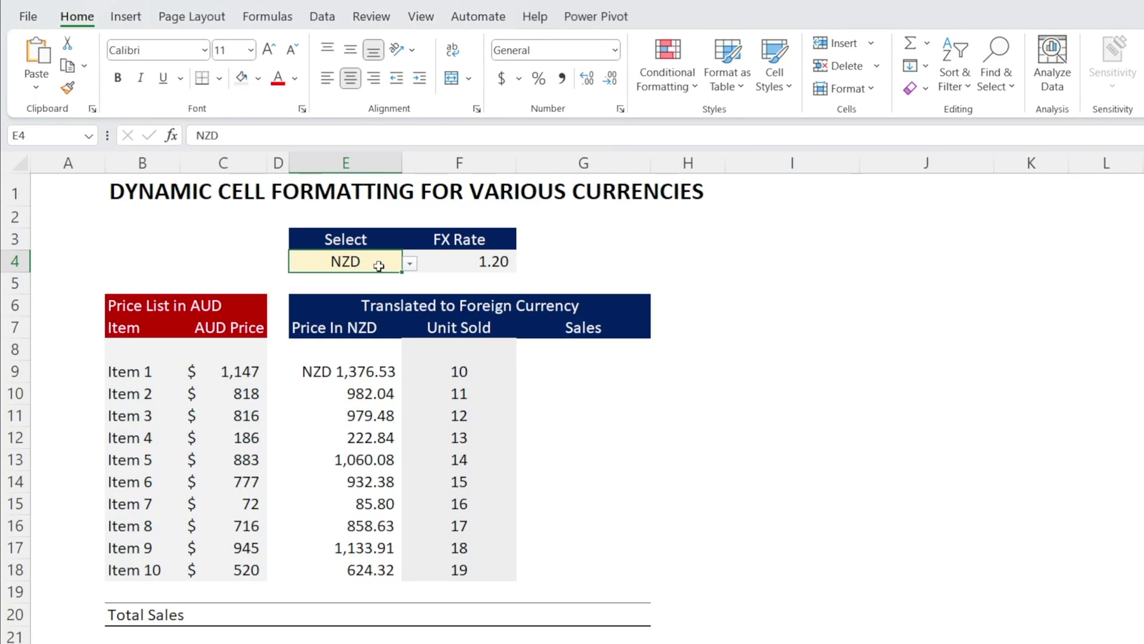
{"action": "left_click", "coordinate": [410, 263]}
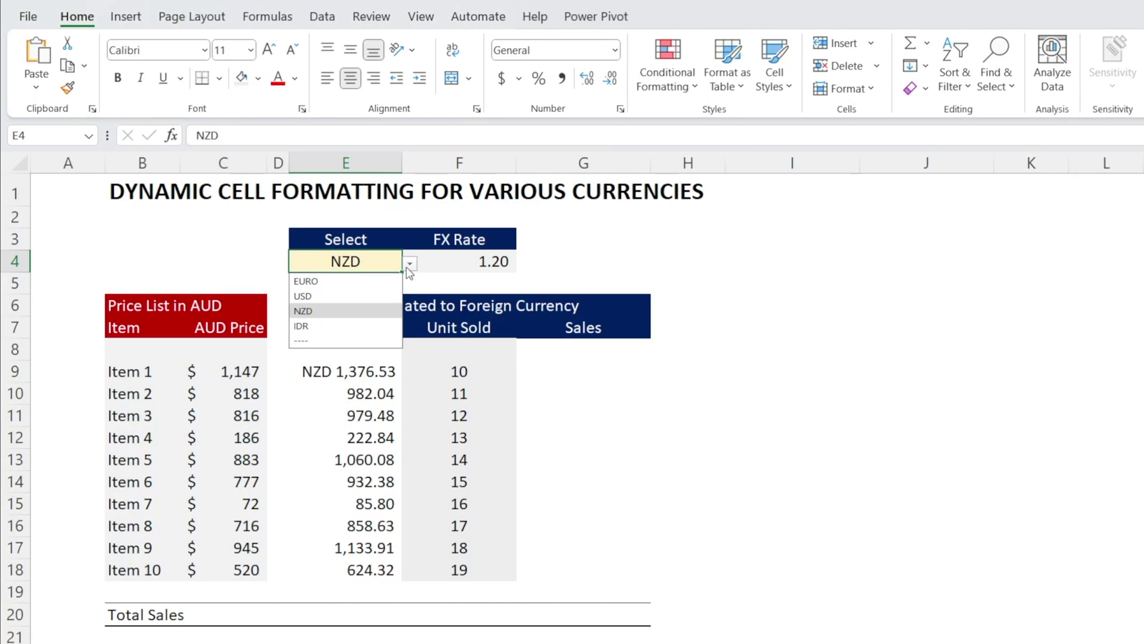
Choose IDR in E4 and start a new conditional formatting rule for E9
{"action": "left_click", "coordinate": [382, 325]}
{"action": "left_click", "coordinate": [350, 371]}
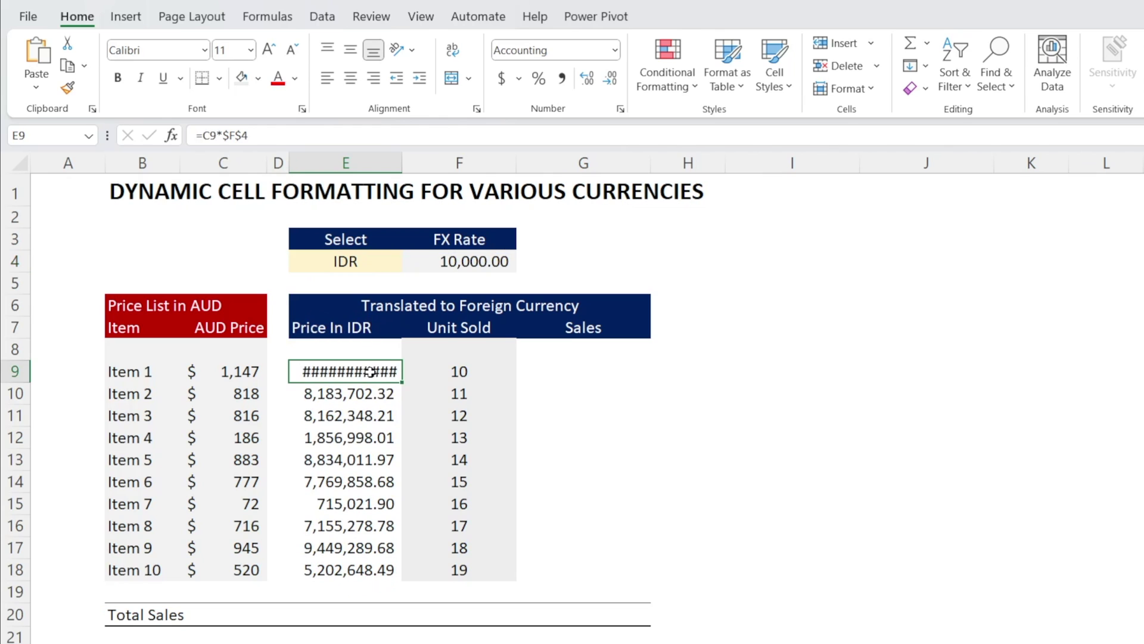
{"action": "left_click", "coordinate": [665, 75]}
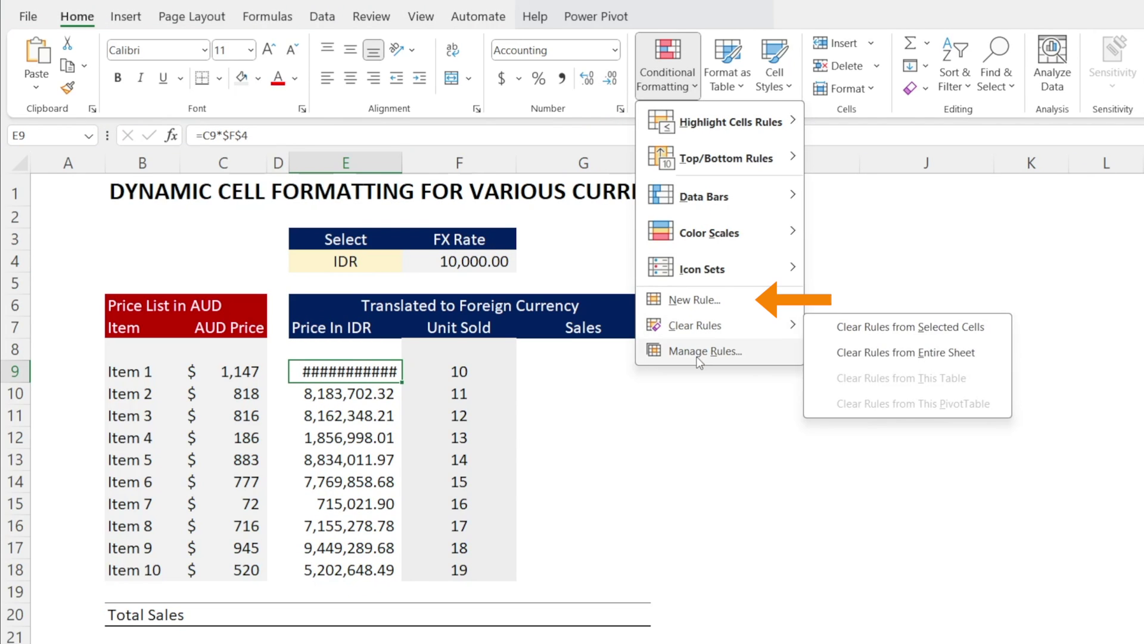
{"action": "left_click", "coordinate": [697, 300]}
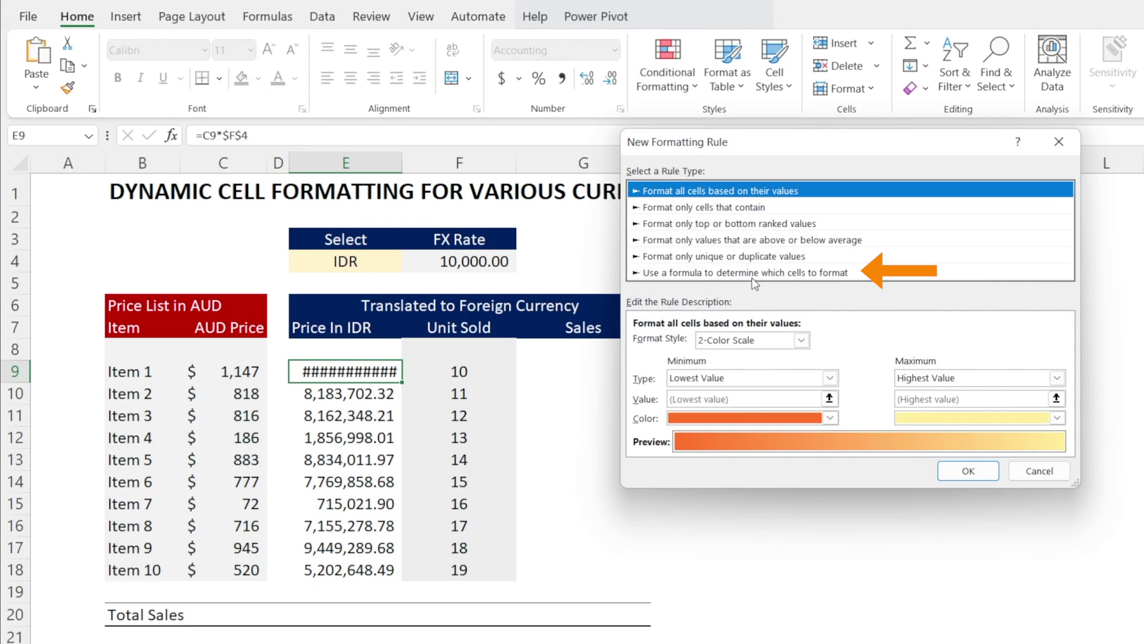
Make it a formula-based rule using =$E$4="IDR"
{"action": "left_click", "coordinate": [745, 272]}
{"action": "left_click", "coordinate": [745, 334]}
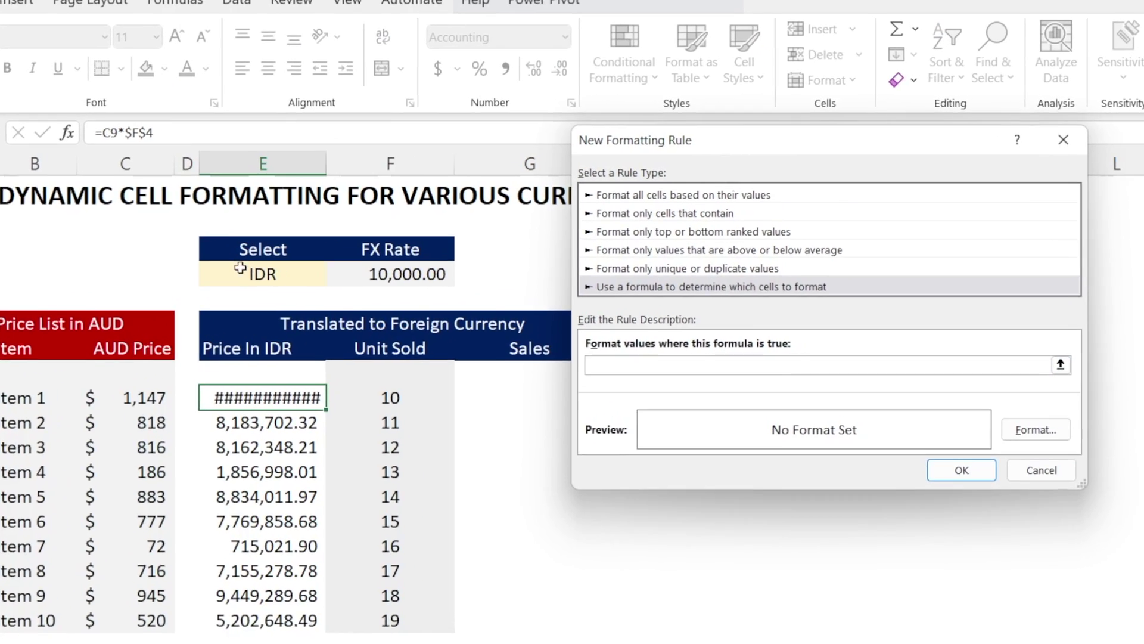
{"action": "left_click", "coordinate": [338, 262]}
{"action": "type", "text": "="}
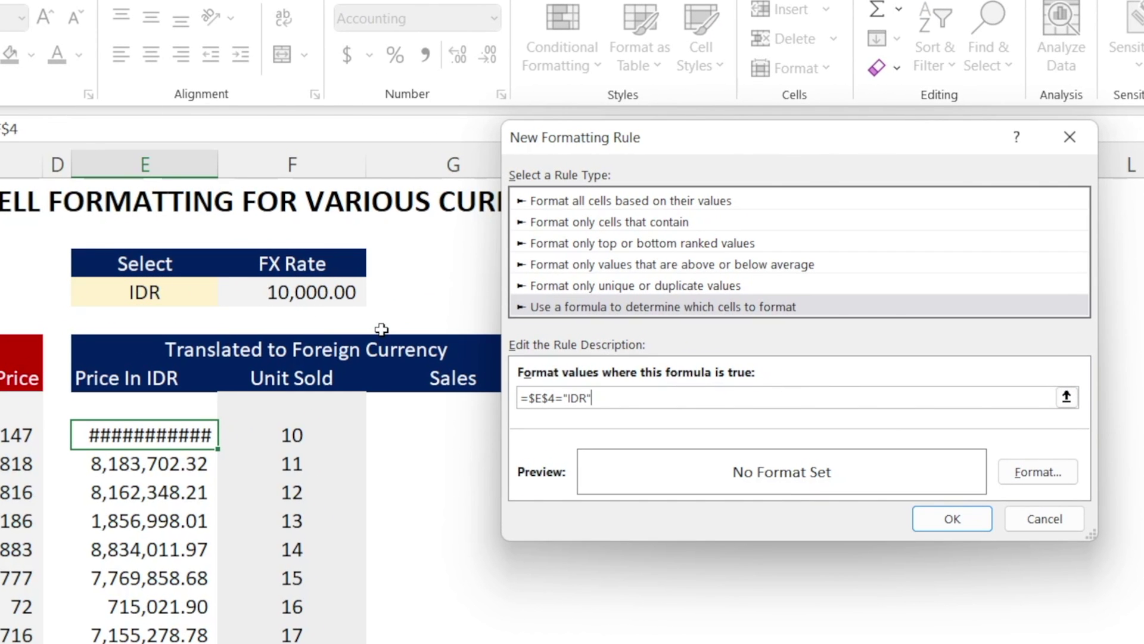
Base the rule's custom number format on the NZD format, replacing both NZD labels with IDR
{"action": "left_click", "coordinate": [1034, 472]}
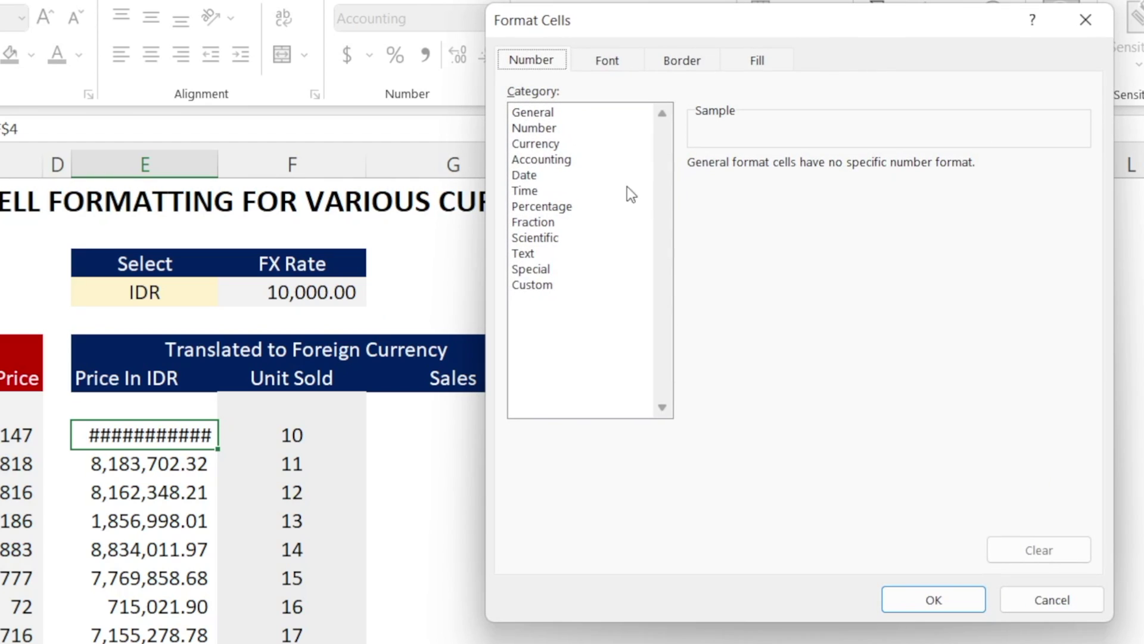
{"action": "left_click", "coordinate": [543, 285]}
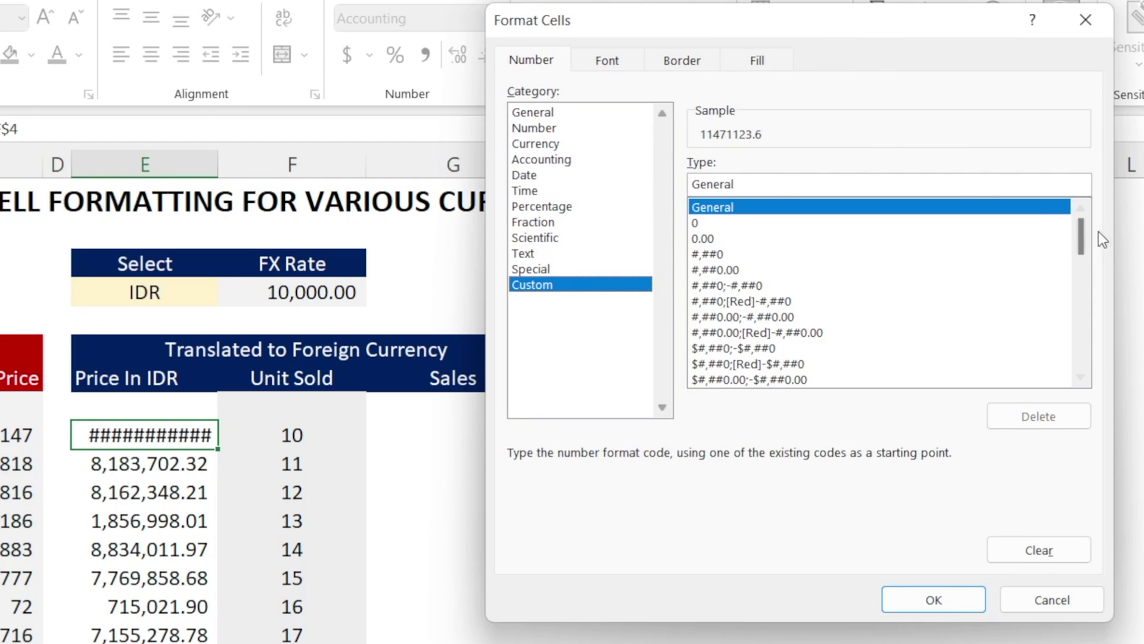
{"action": "left_click_drag", "start_coordinate": [1081, 234], "coordinate": [1079, 347]}
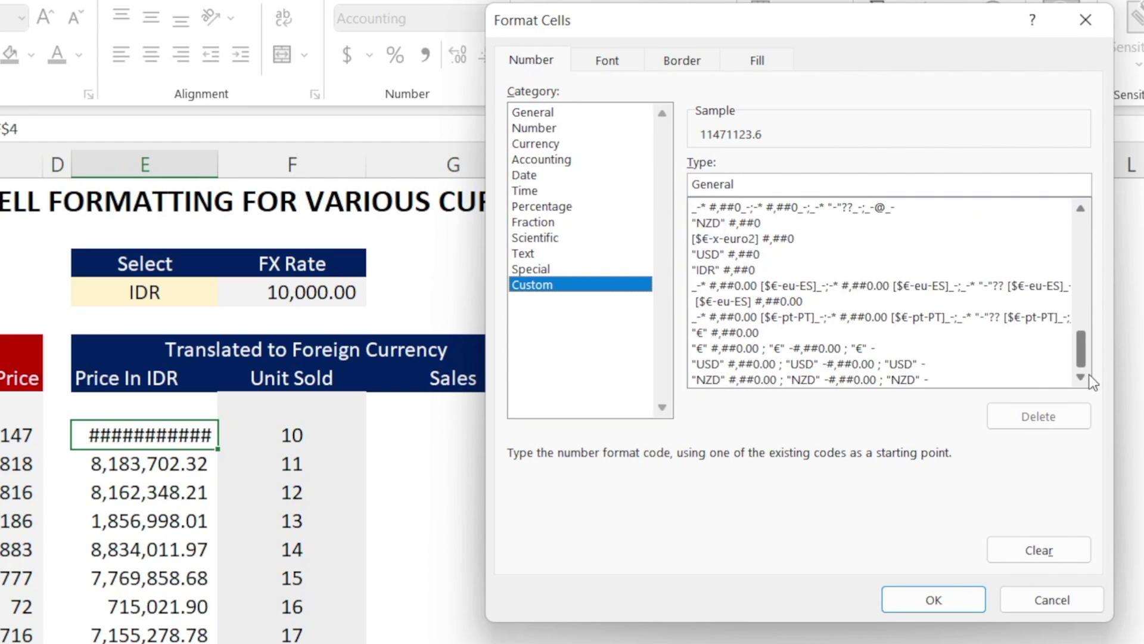
{"action": "left_click", "coordinate": [873, 381]}
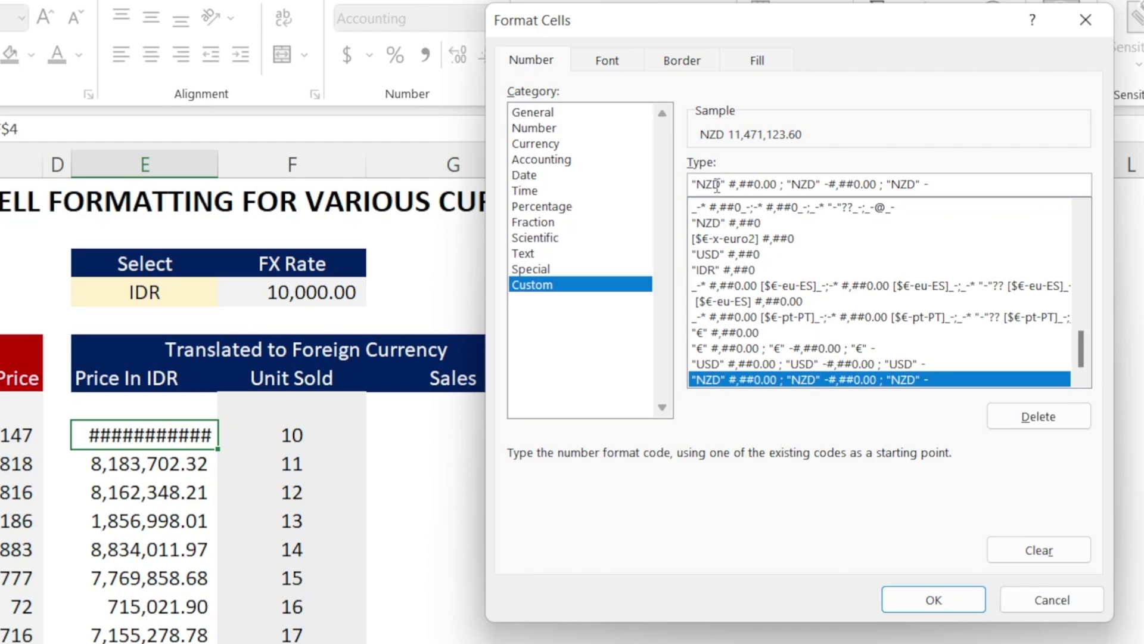
{"action": "left_click_drag", "start_coordinate": [722, 188], "coordinate": [695, 189]}
{"action": "type", "text": "IDR"}
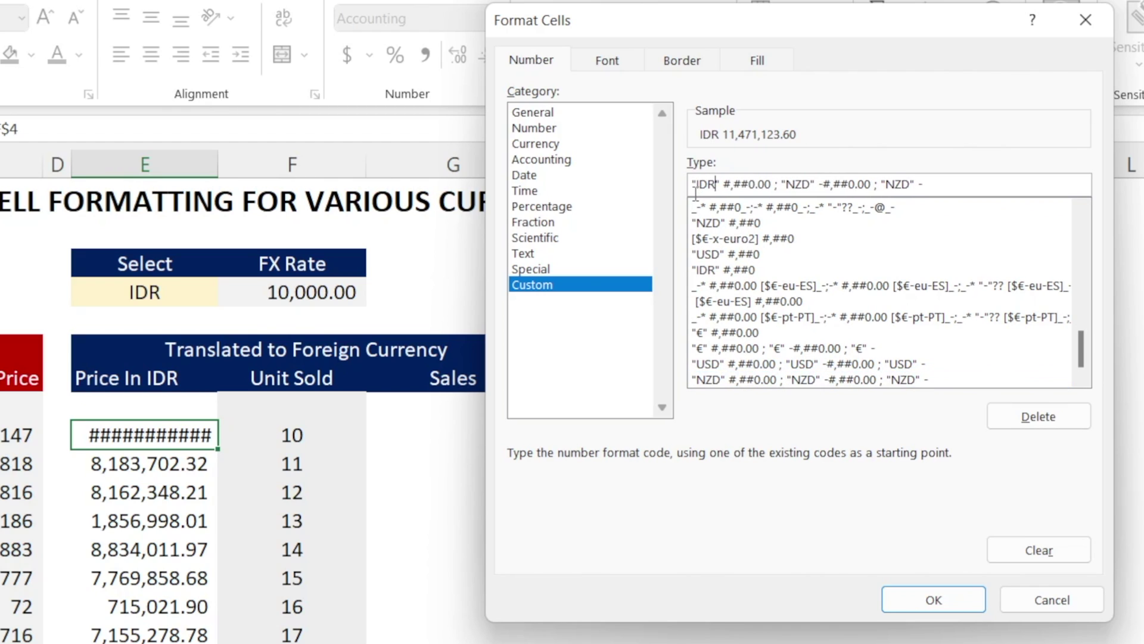
{"action": "left_click_drag", "start_coordinate": [787, 189], "coordinate": [910, 184]}
{"action": "type", "text": "IDR"}
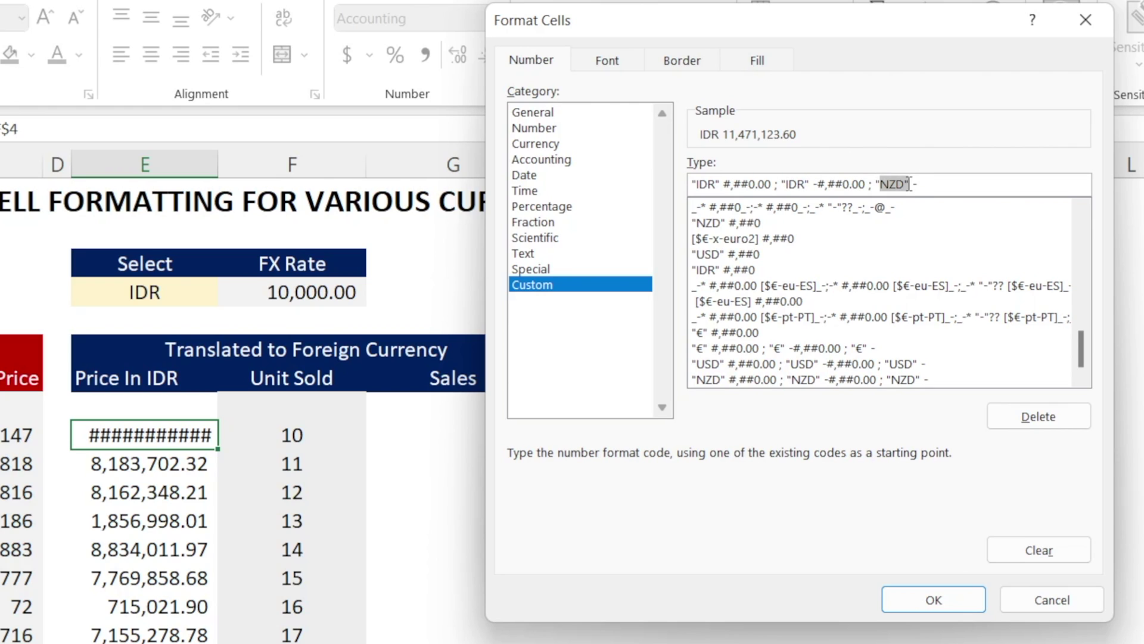
{"action": "type", "text": "I"}
Save the IDR rule and widen column E to fit the IDR prices
{"action": "left_click", "coordinate": [940, 599]}
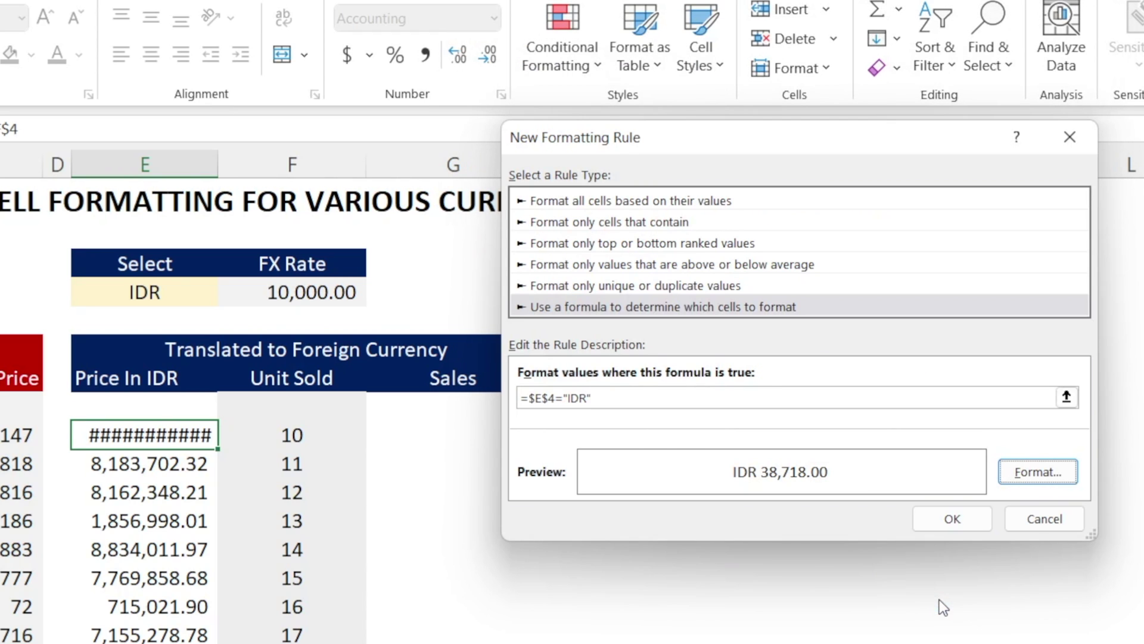
{"action": "left_click", "coordinate": [942, 525]}
{"action": "left_click_drag", "start_coordinate": [218, 164], "coordinate": [239, 163]}
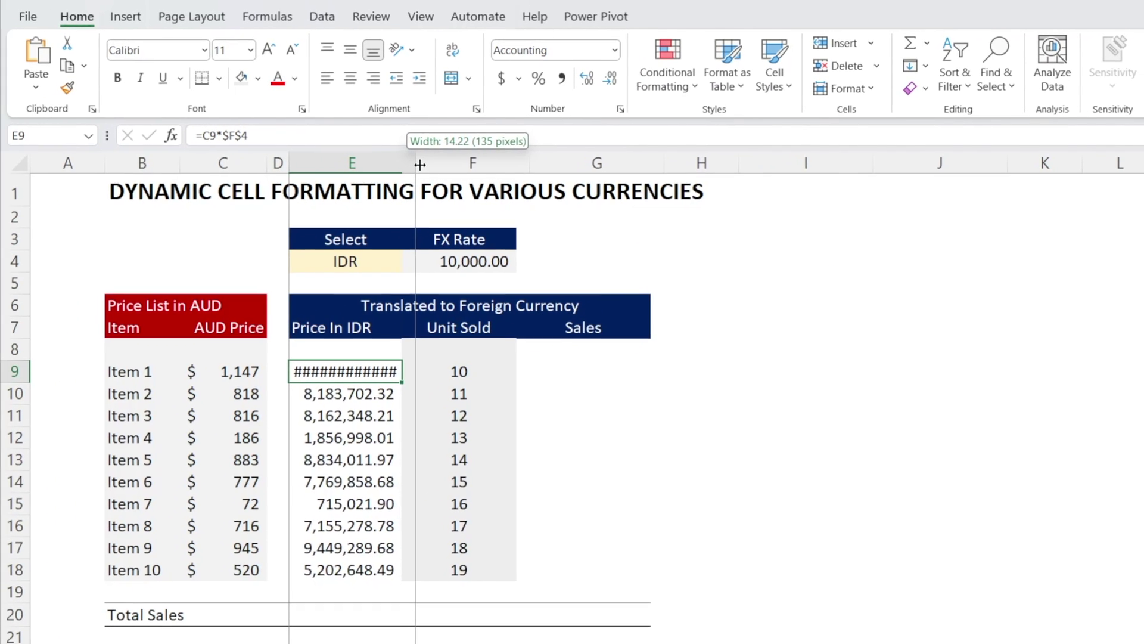
{"action": "left_click_drag", "start_coordinate": [419, 161], "coordinate": [445, 162]}
Test the E4 currency list with USD and NZD, ending on EURO at rate 0.60, then select E9
{"action": "left_click", "coordinate": [417, 264]}
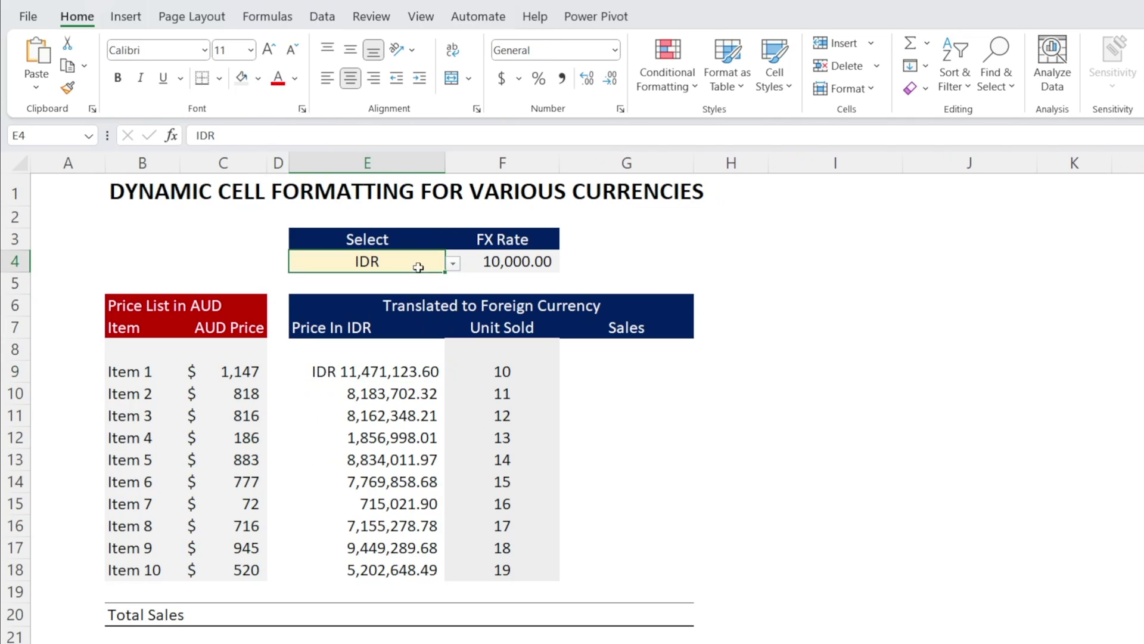
{"action": "left_click", "coordinate": [453, 266]}
{"action": "left_click", "coordinate": [409, 296]}
{"action": "left_click", "coordinate": [453, 264]}
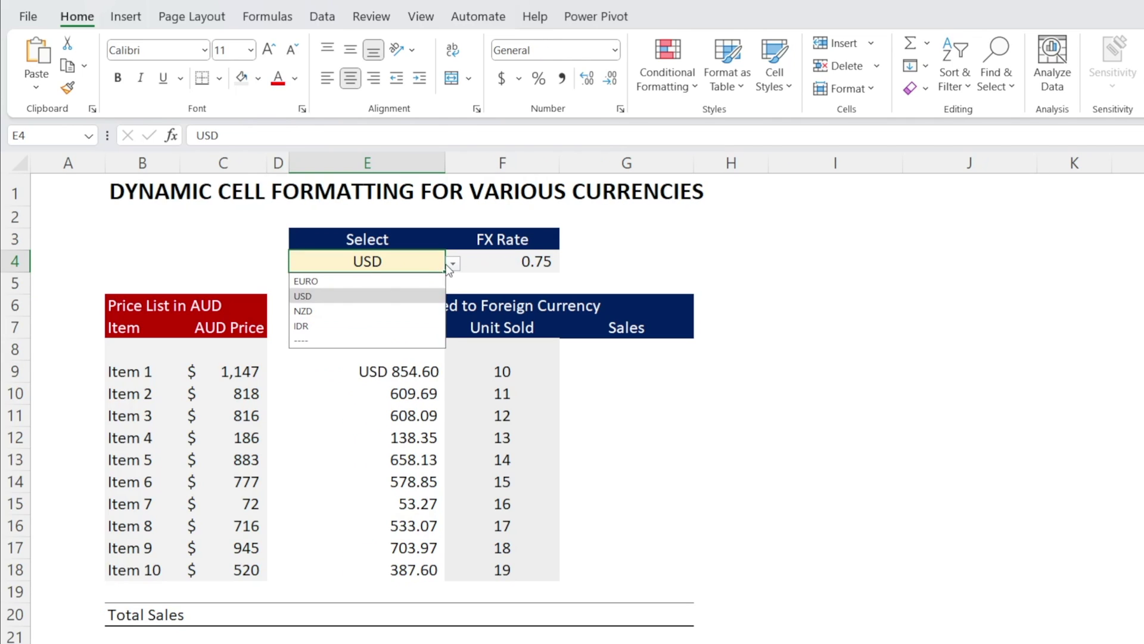
{"action": "left_click", "coordinate": [404, 307]}
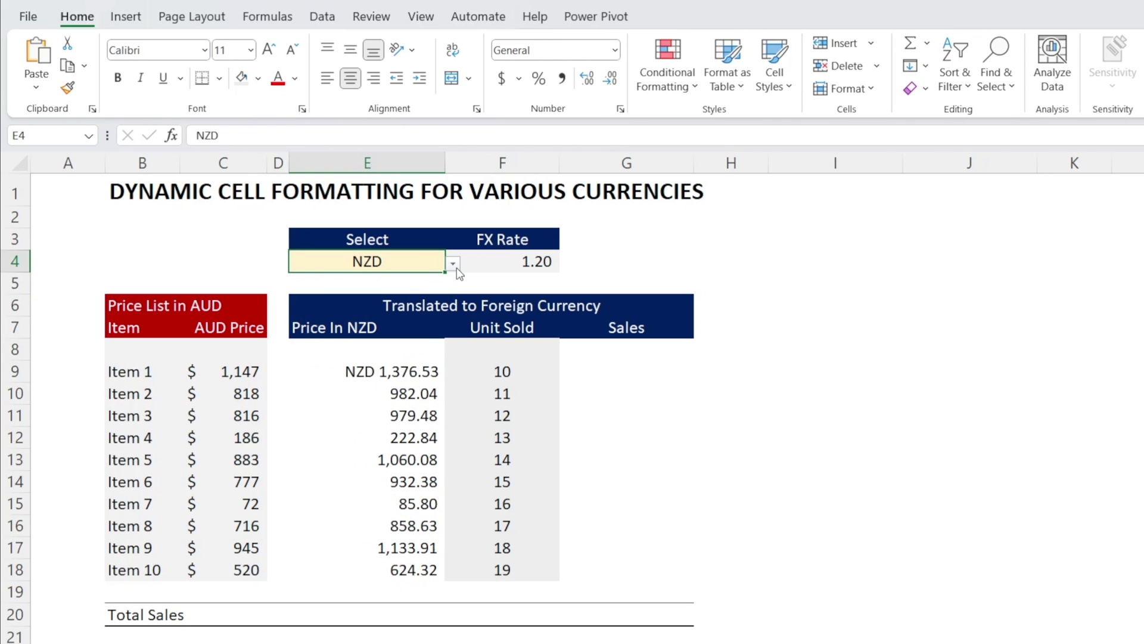
{"action": "left_click", "coordinate": [454, 265]}
{"action": "left_click", "coordinate": [416, 280]}
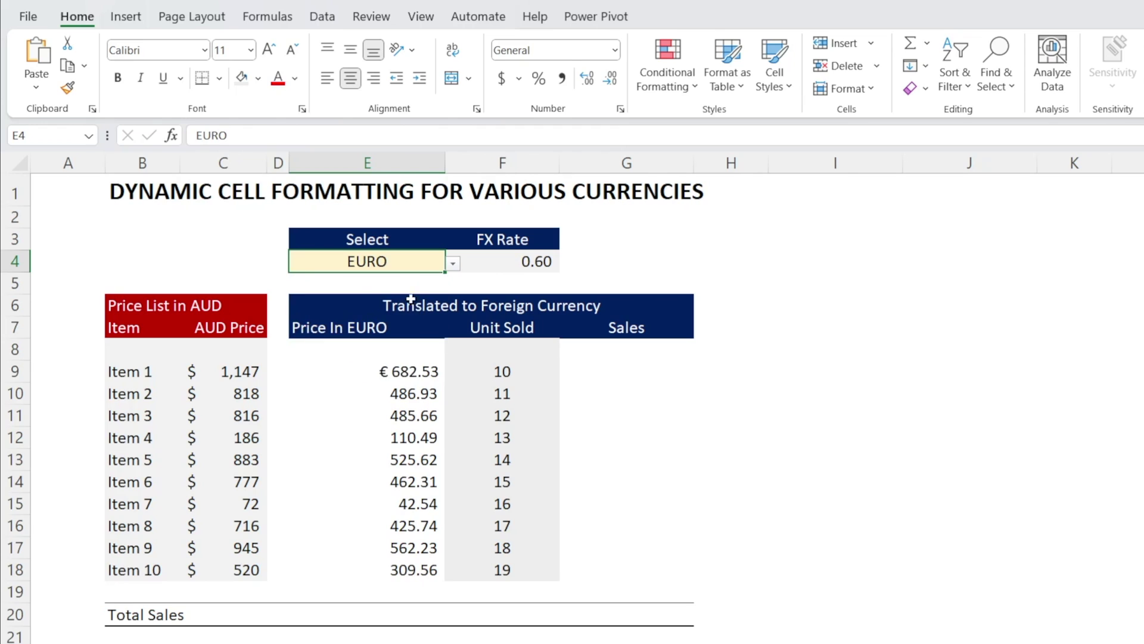
{"action": "left_click", "coordinate": [408, 367]}
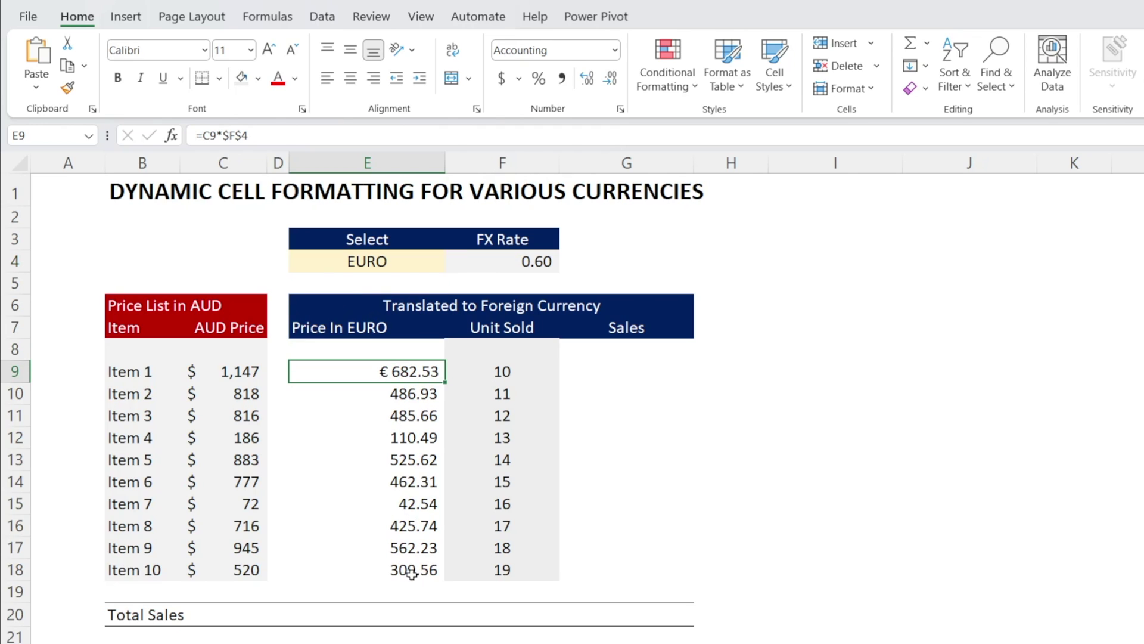
Fill E9's currency formatting down to E18 and check the euro labels on the prices
{"action": "double_click", "coordinate": [447, 385]}
{"action": "left_click", "coordinate": [404, 391]}
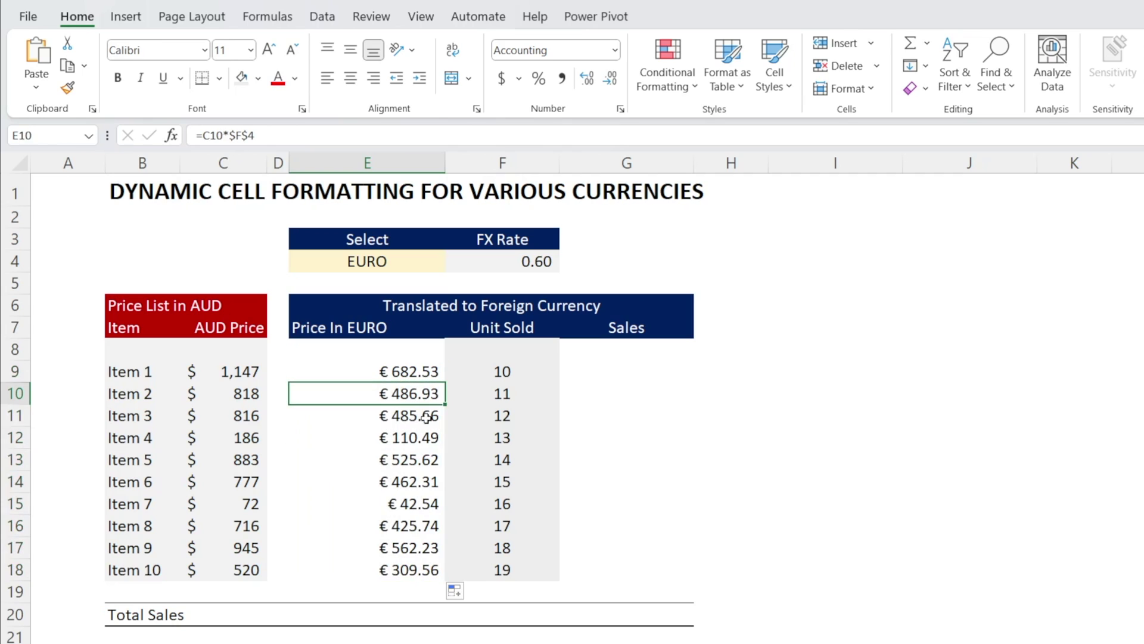
{"action": "left_click", "coordinate": [426, 417]}
{"action": "left_click", "coordinate": [411, 459]}
{"action": "left_click", "coordinate": [411, 504]}
{"action": "left_click", "coordinate": [413, 545]}
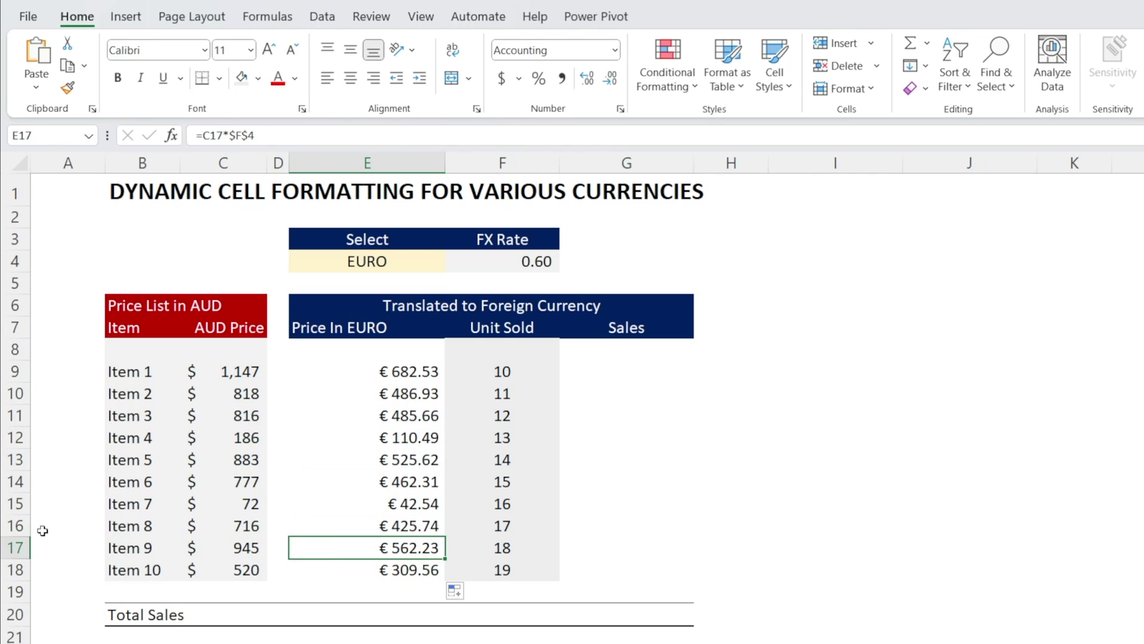
Switch the E4 currency to USD so prices read USD 854.60 to USD 387.60
{"action": "left_click", "coordinate": [407, 252]}
{"action": "left_click", "coordinate": [453, 263]}
{"action": "left_click", "coordinate": [406, 293]}
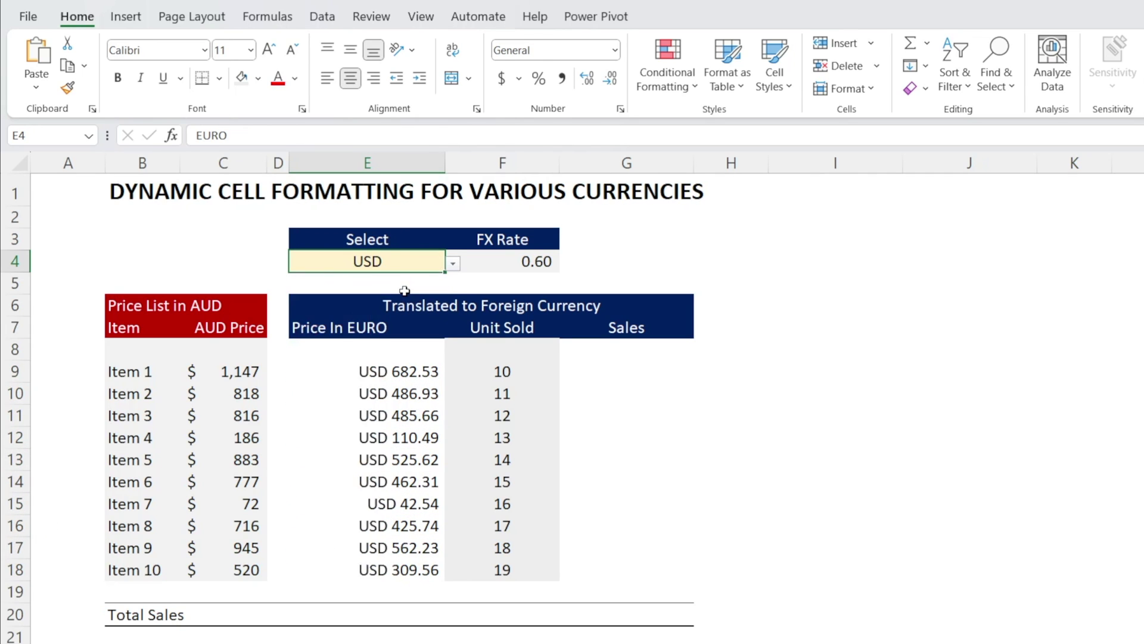
{"action": "left_click", "coordinate": [453, 263]}
{"action": "left_click", "coordinate": [388, 322]}
{"action": "left_click", "coordinate": [360, 406]}
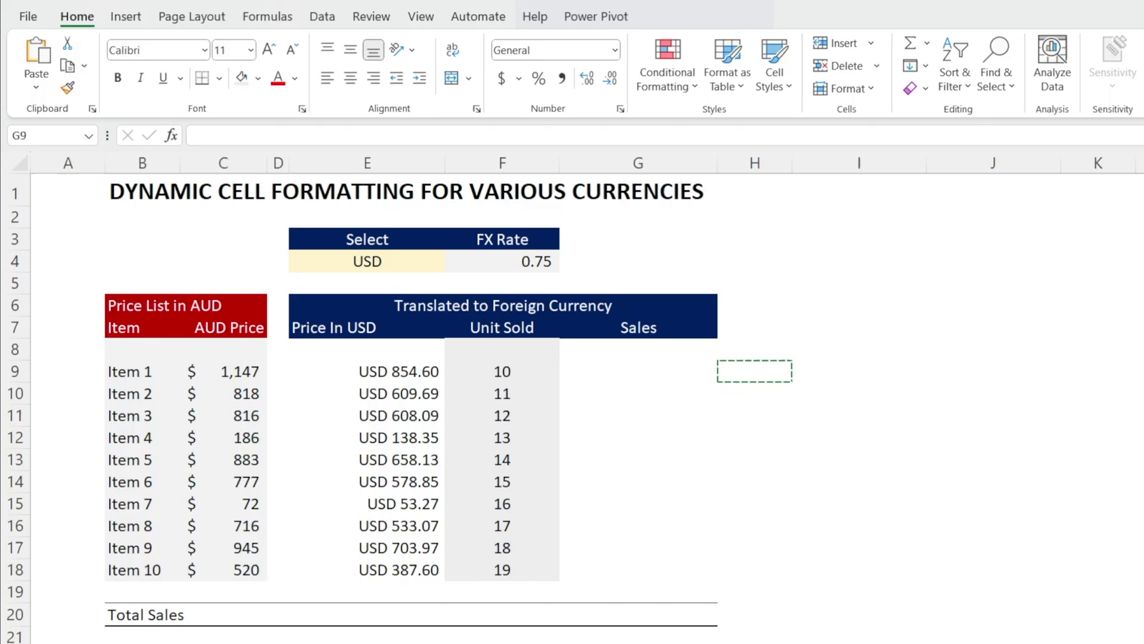
Enter =F9*E9 in G9 and copy it down through G18
{"action": "key", "text": "ctrl+v"}
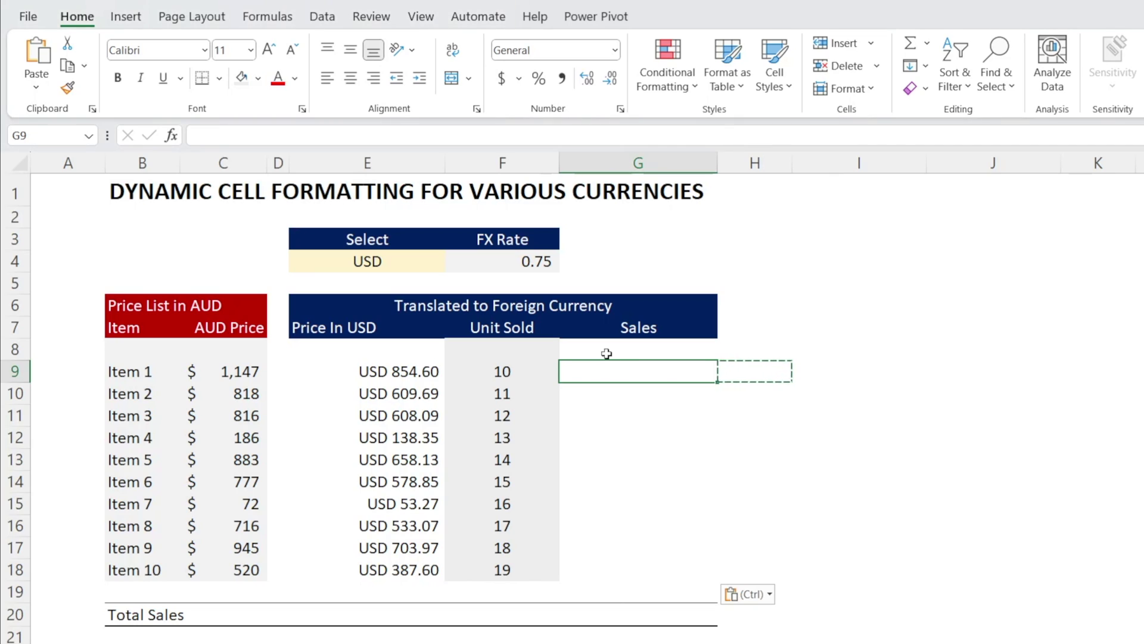
{"action": "type", "text": "="}
{"action": "key", "text": "Left"}
{"action": "type", "text": "*"}
{"action": "key", "text": "Left"}
{"action": "key", "text": "Left"}
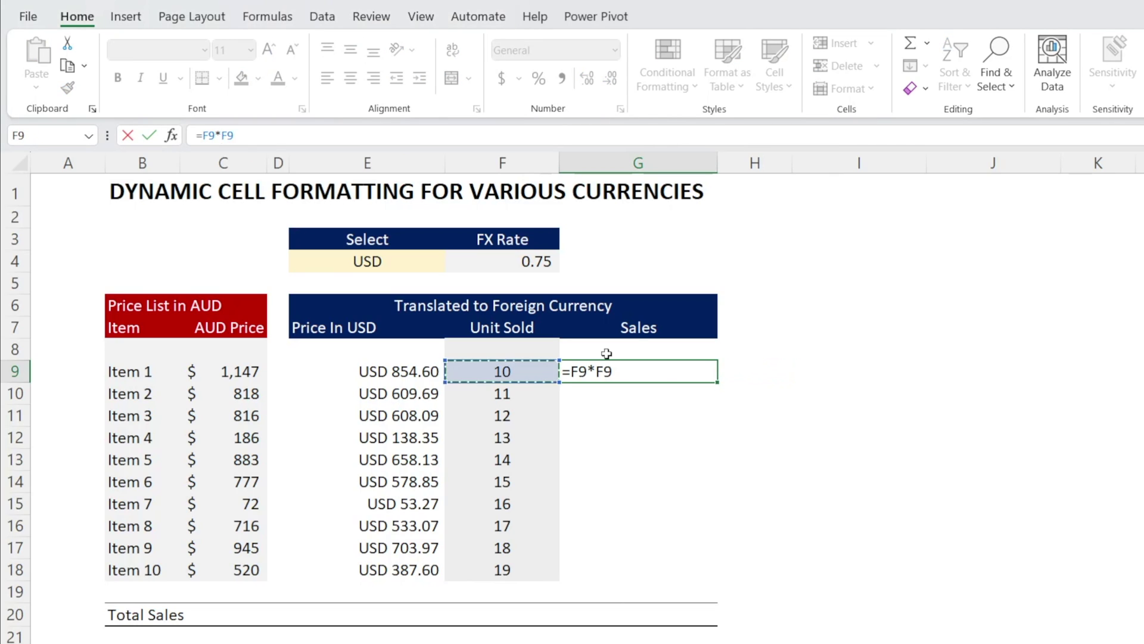
{"action": "key", "text": "Return"}
{"action": "key", "text": "Up"}
{"action": "key", "text": "ctrl+c"}
{"action": "key", "text": "shift+Down"}
{"action": "key", "text": "shift+Down"}
{"action": "key", "text": "shift+Down"}
{"action": "key", "text": "shift+Down"}
{"action": "key", "text": "shift+Down"}
{"action": "key", "text": "shift+Down"}
{"action": "key", "text": "shift+Down"}
{"action": "key", "text": "shift+Down"}
{"action": "key", "text": "shift+Down"}
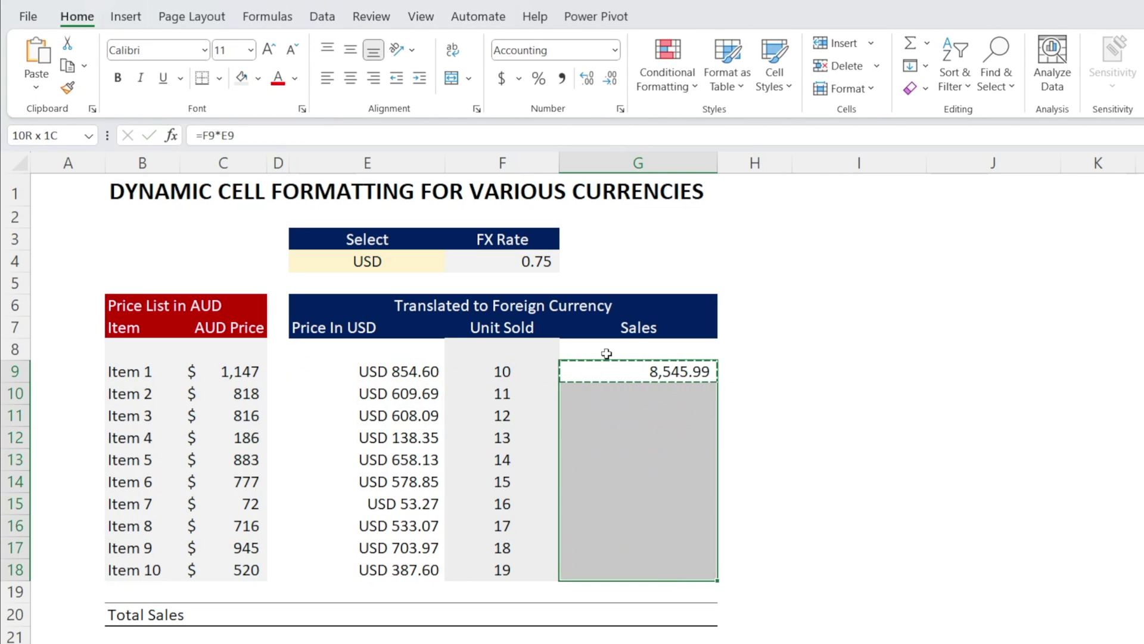
{"action": "key", "text": "ctrl+v"}
Total the Sales column in G20 with =SUM(G8:G19), giving 72,195
{"action": "key", "text": "Down"}
{"action": "key", "text": "Down"}
{"action": "key", "text": "Down"}
{"action": "key", "text": "Down"}
{"action": "key", "text": "Down"}
{"action": "key", "text": "Down"}
{"action": "key", "text": "Down"}
{"action": "key", "text": "Down"}
{"action": "key", "text": "Down"}
{"action": "key", "text": "Down"}
{"action": "key", "text": "Down"}
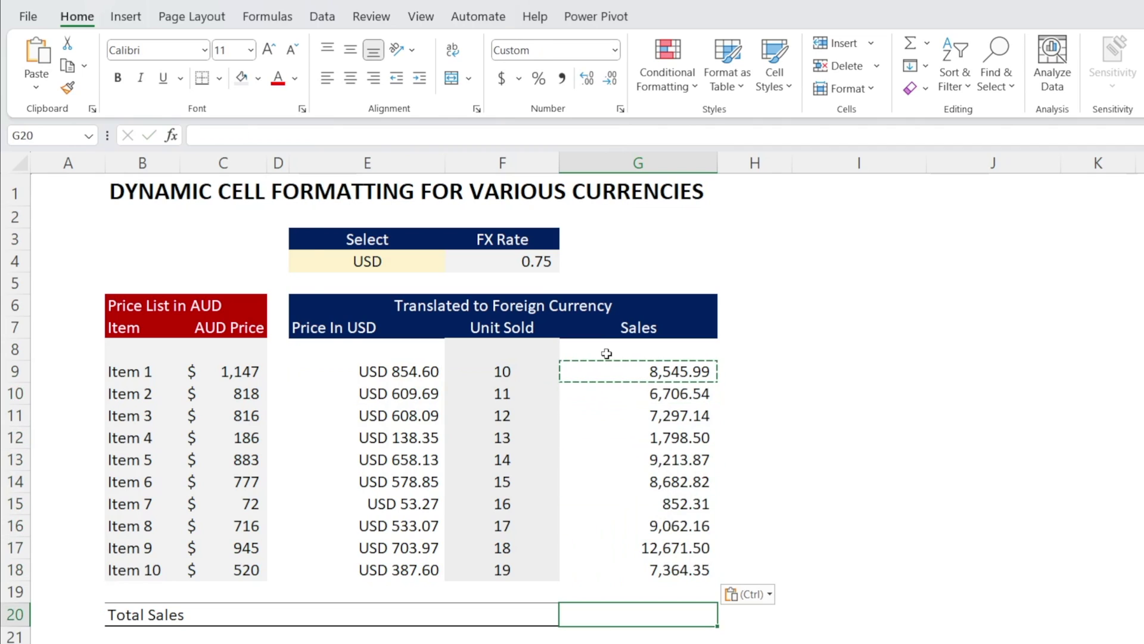
{"action": "type", "text": "=sum("}
{"action": "key", "text": "Up"}
{"action": "key", "text": "shift+Up"}
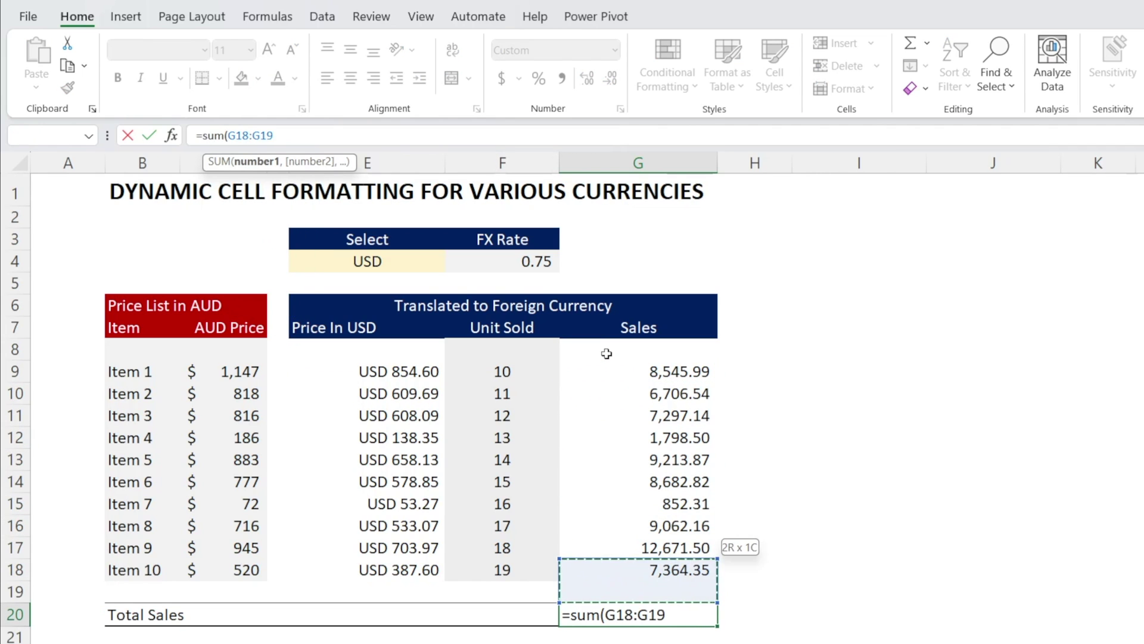
{"action": "key", "text": "shift+Up"}
{"action": "key", "text": "shift+Up"}
{"action": "key", "text": "shift+Up"}
{"action": "key", "text": "shift+Up"}
{"action": "key", "text": "shift+Up"}
{"action": "key", "text": "shift+Up"}
{"action": "key", "text": "shift+Up"}
{"action": "key", "text": "shift+Up"}
{"action": "key", "text": "shift+Up"}
{"action": "key", "text": "shift+Up"}
{"action": "key", "text": "Return"}
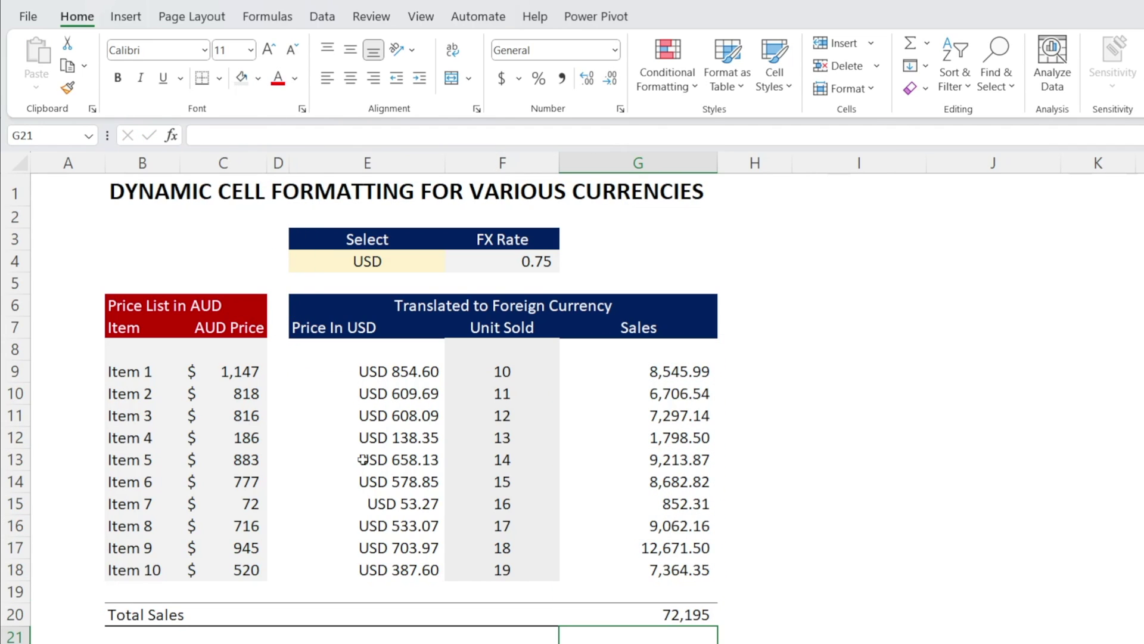
Copy E9's currency formatting onto the Sales and Total Sales cells G9:G20 with Format Painter
{"action": "left_click", "coordinate": [361, 380]}
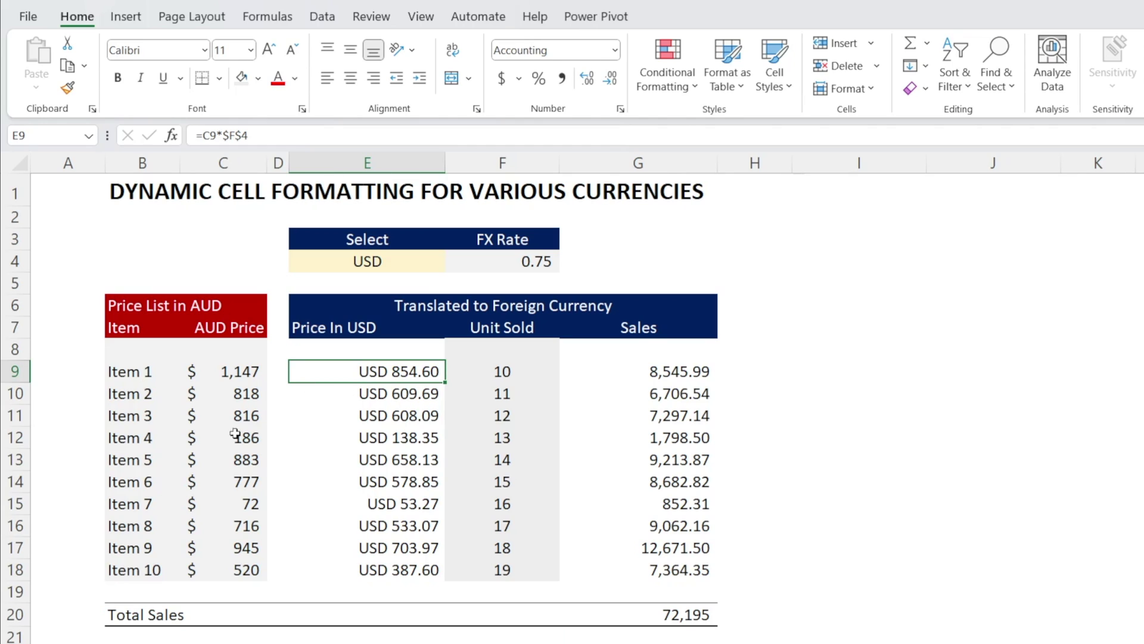
{"action": "left_click", "coordinate": [67, 89]}
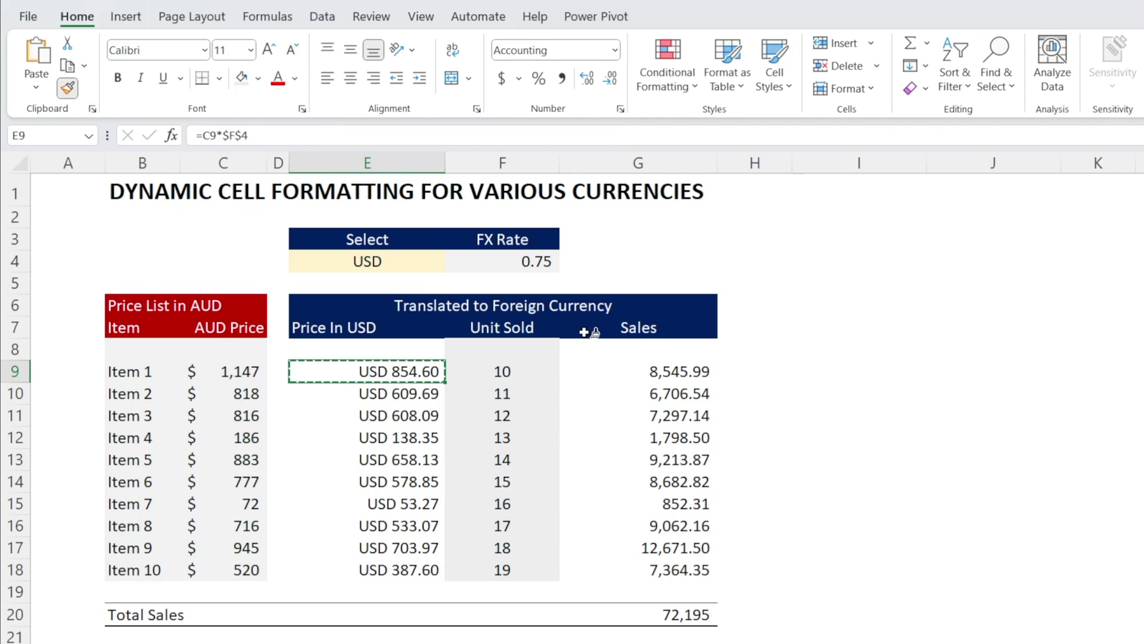
{"action": "left_click_drag", "start_coordinate": [668, 371], "coordinate": [659, 614]}
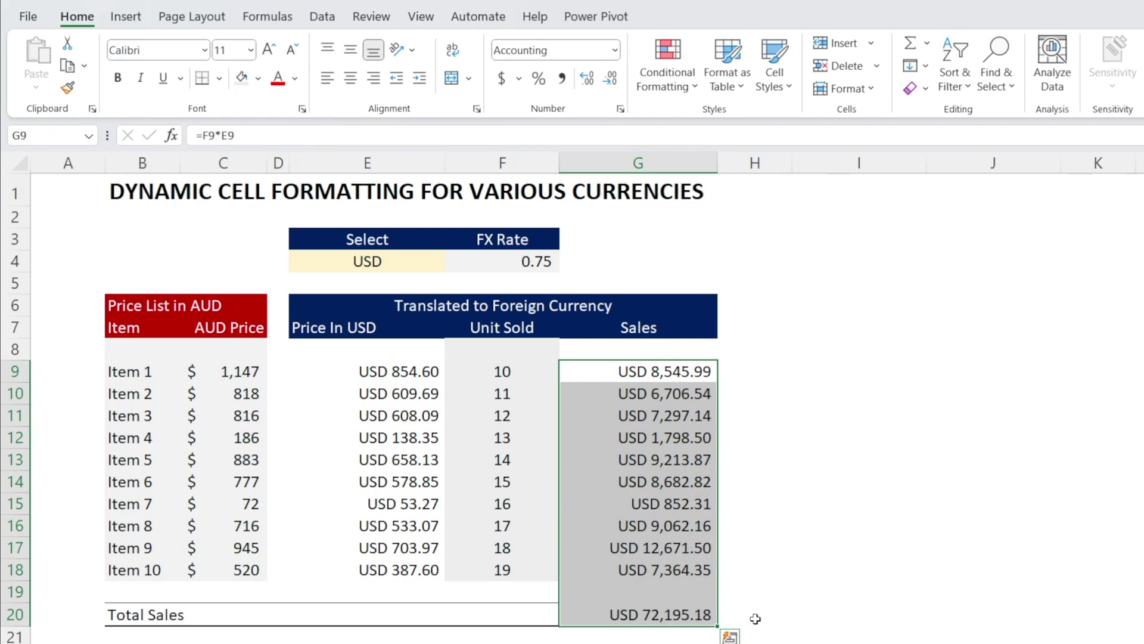
{"action": "left_click", "coordinate": [602, 618]}
Switch the currency to IDR, making Total Sales read IDR 969,062,786.85
{"action": "left_click", "coordinate": [399, 261]}
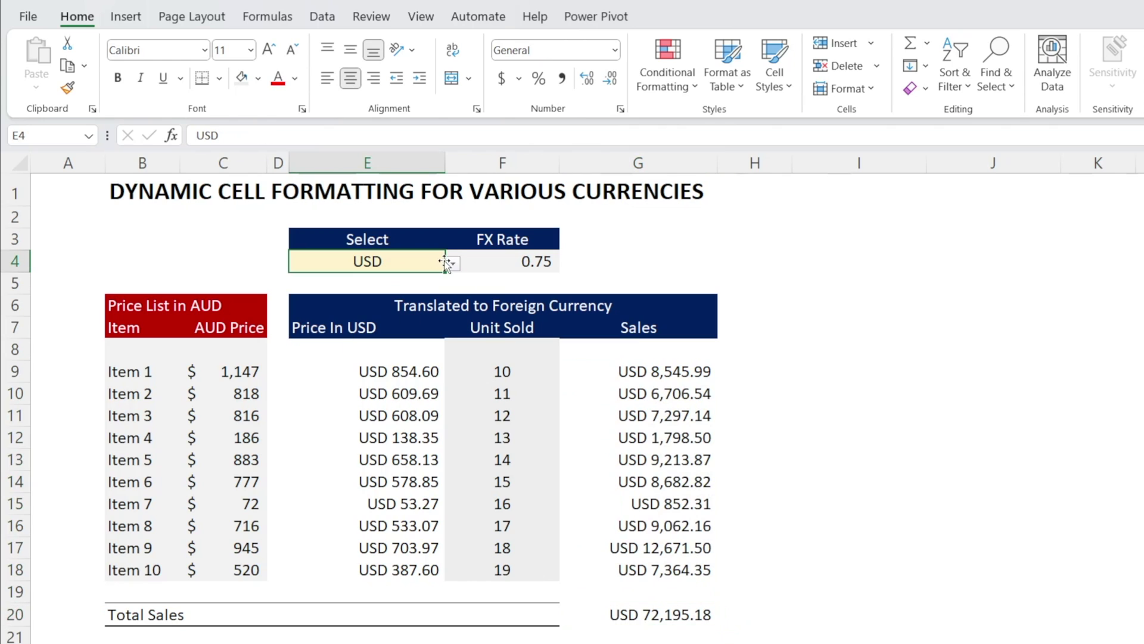
{"action": "left_click", "coordinate": [450, 265]}
{"action": "left_click", "coordinate": [394, 324]}
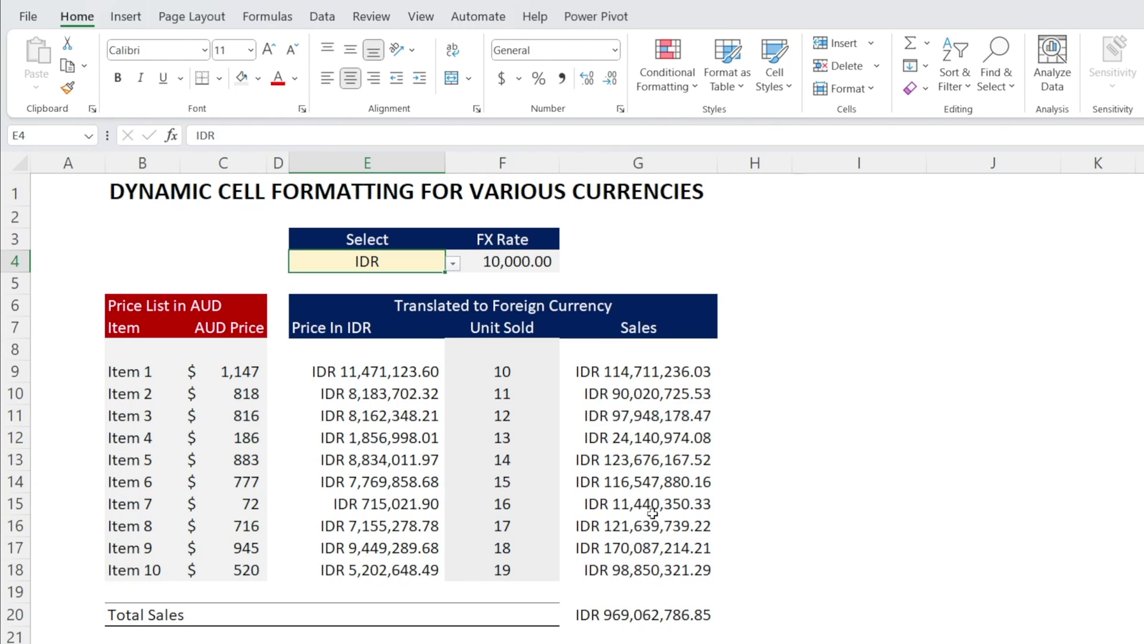
{"action": "left_click", "coordinate": [649, 614]}
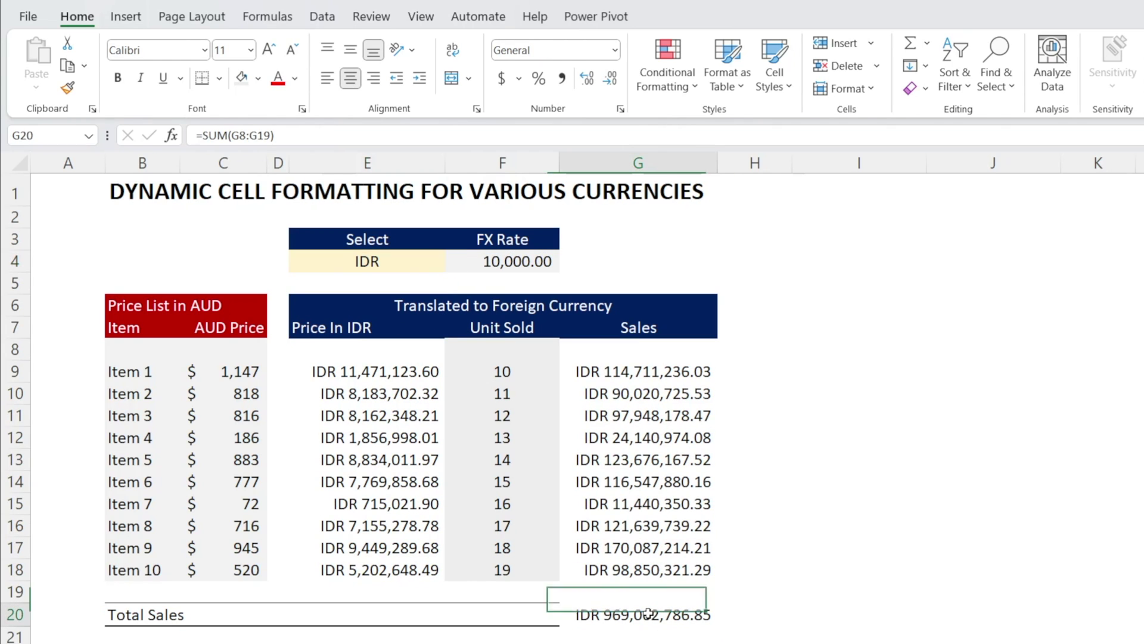
Give the Total Sales cell G20 a top and thick bottom border
{"action": "left_click", "coordinate": [219, 78]}
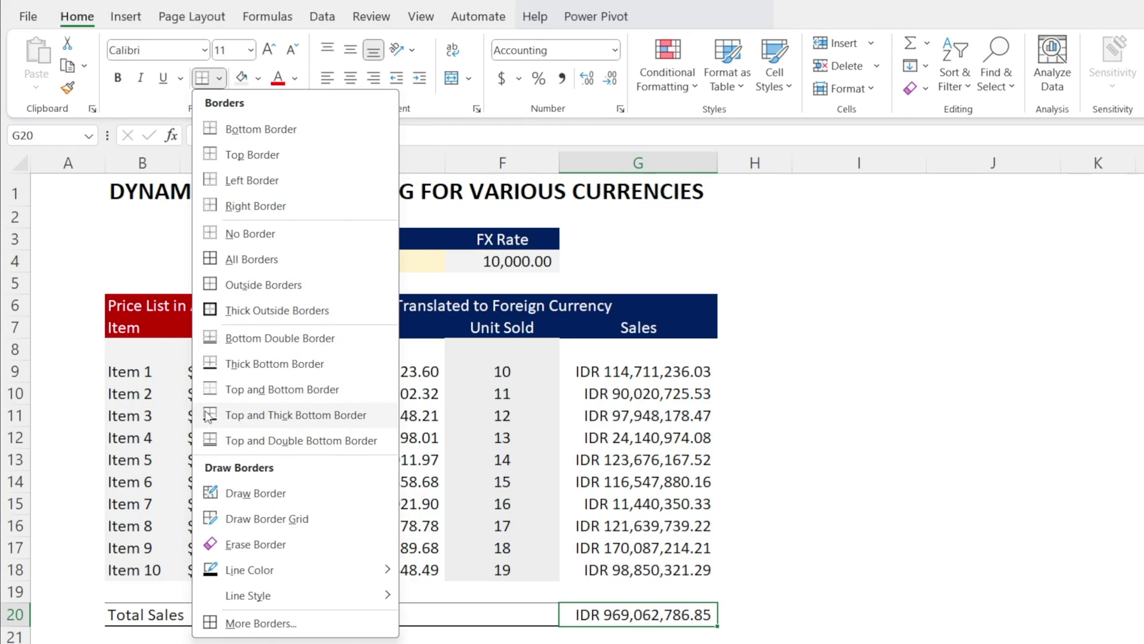
{"action": "left_click", "coordinate": [208, 415]}
{"action": "left_click", "coordinate": [582, 436]}
Switch the currency to USD, then NZD at rate 1.20, showing Total Sales NZD 116,287.53
{"action": "left_click", "coordinate": [390, 257]}
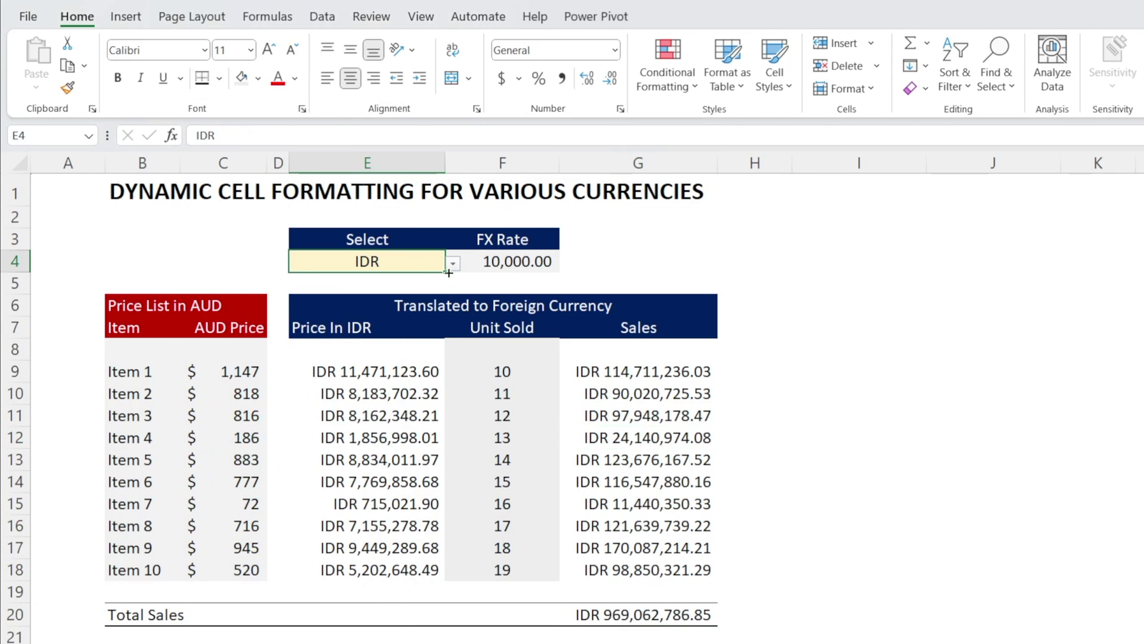
{"action": "left_click", "coordinate": [452, 264]}
{"action": "left_click", "coordinate": [396, 291]}
{"action": "left_click", "coordinate": [453, 263]}
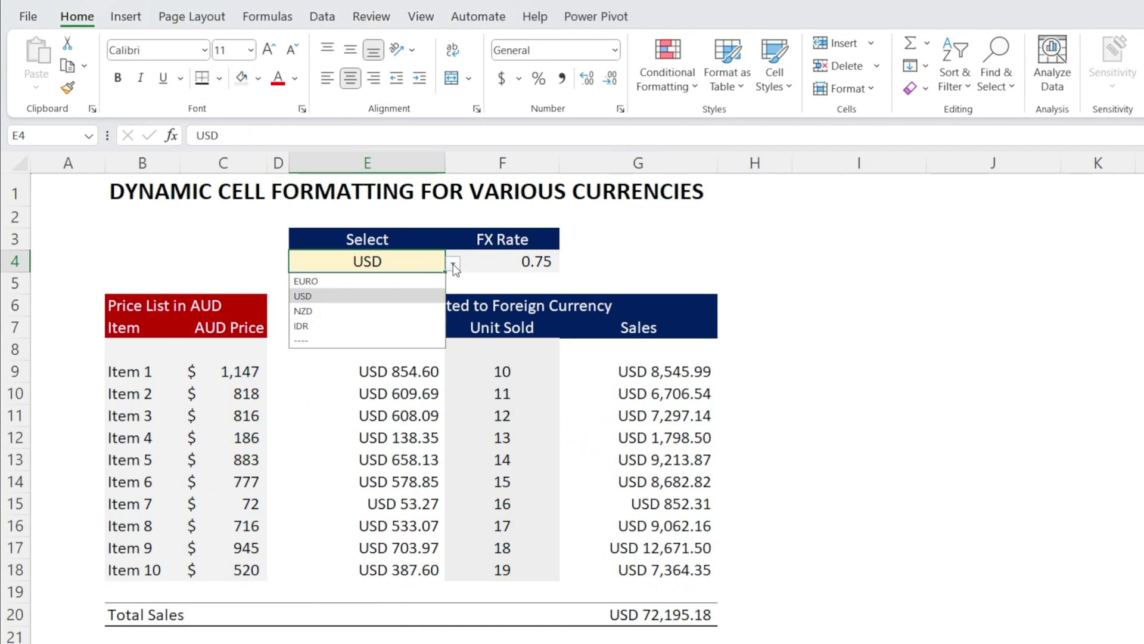
{"action": "left_click", "coordinate": [376, 311]}
{"action": "left_click", "coordinate": [840, 438]}
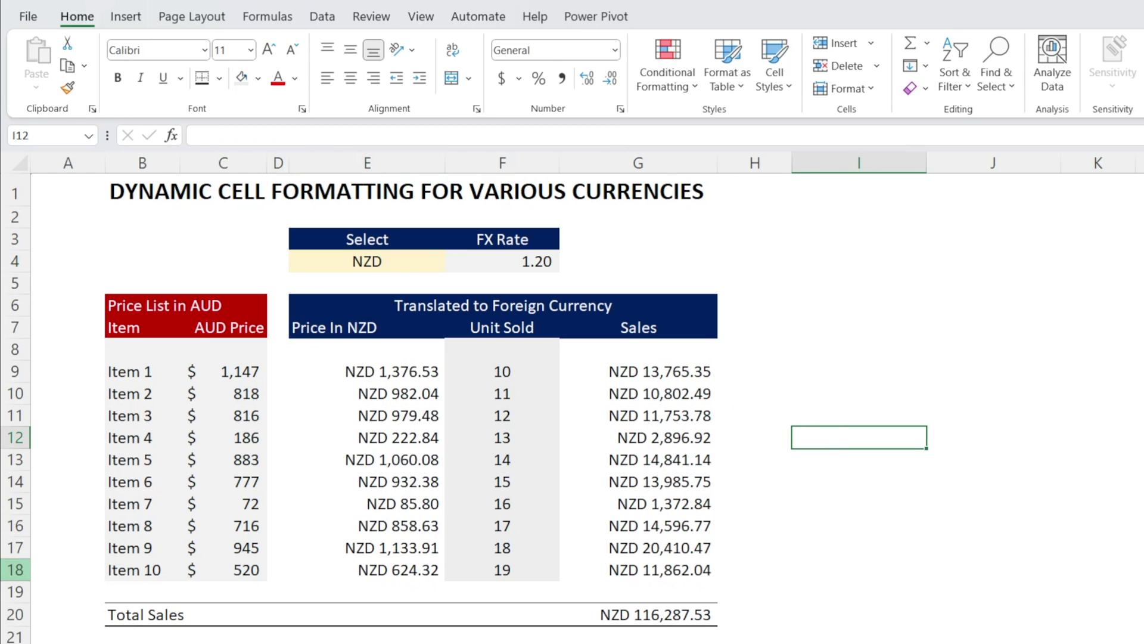